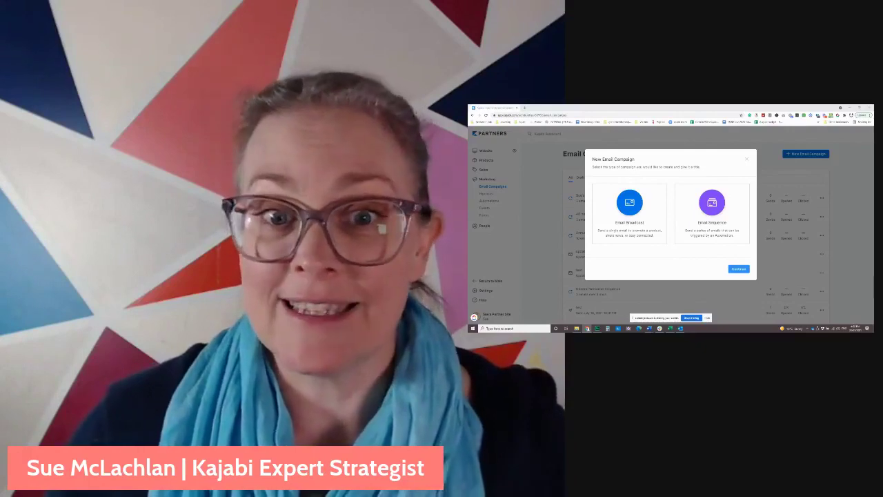
- Choose Email Broadcast as the type of the new email campaign and continue to the email creation page
click(611, 218)
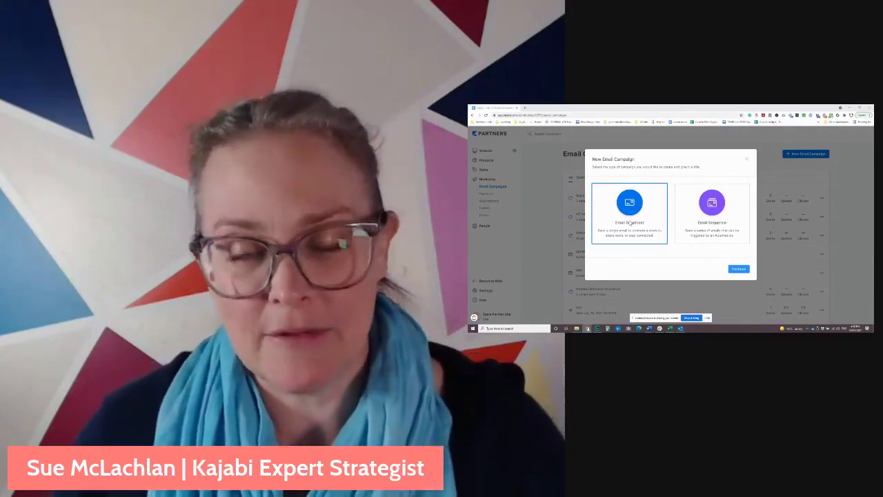
click(711, 215)
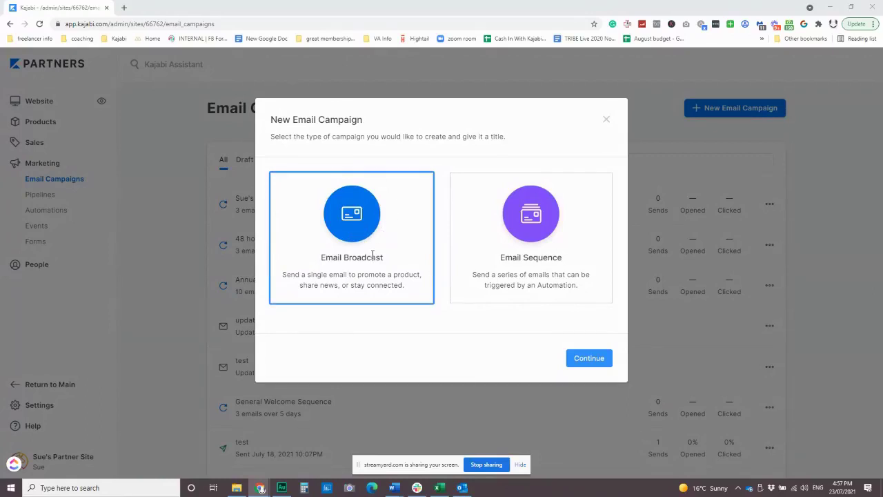
click(505, 262)
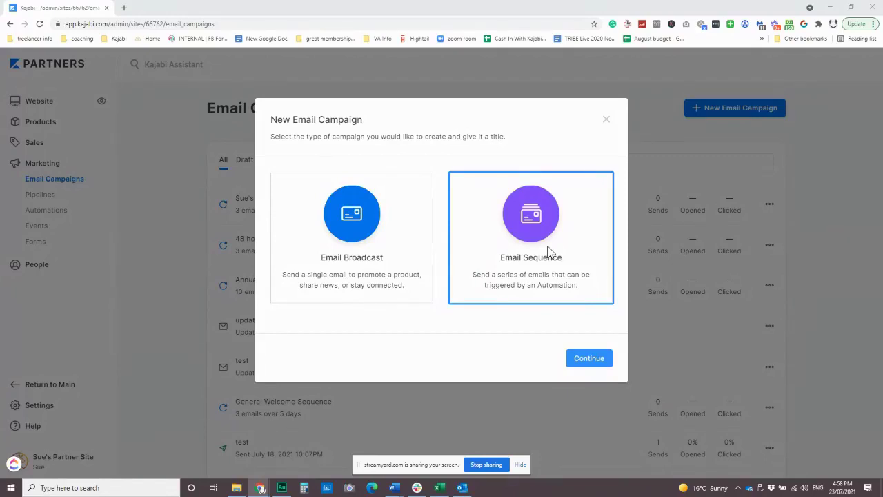
click(358, 278)
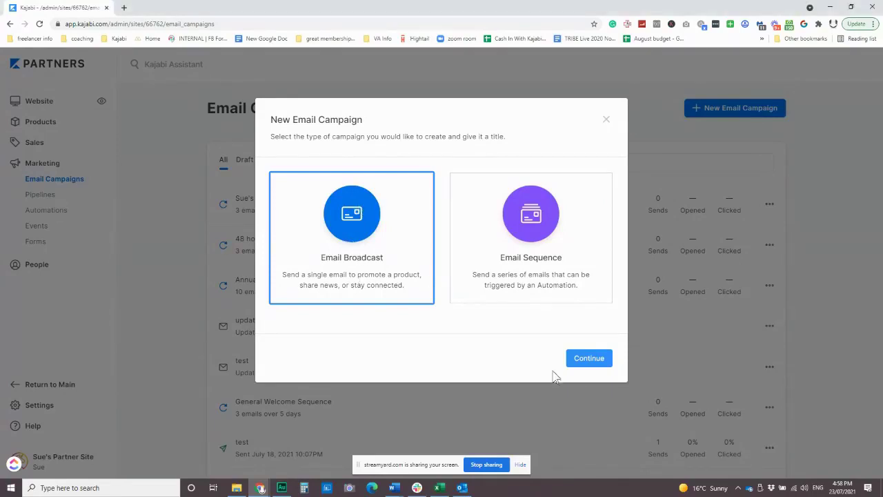
click(602, 364)
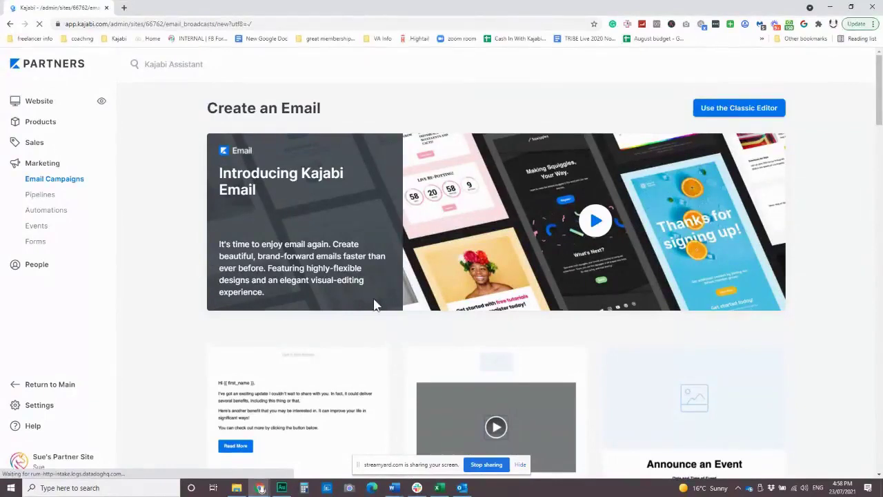
- Look through the gallery of email templates, from Simple Text down to Stem, Strum and Timber, and the classic editor option
scroll(375, 309, down, 1)
scroll(376, 317, up, 1)
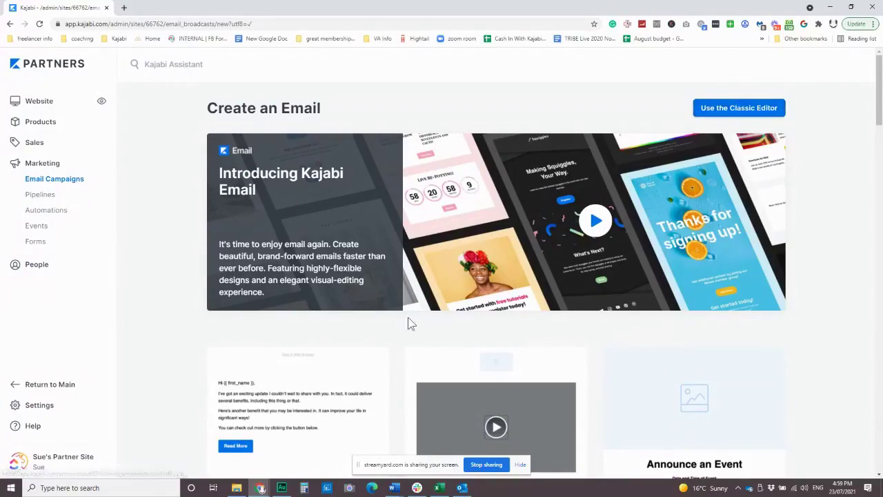
scroll(408, 322, down, 3)
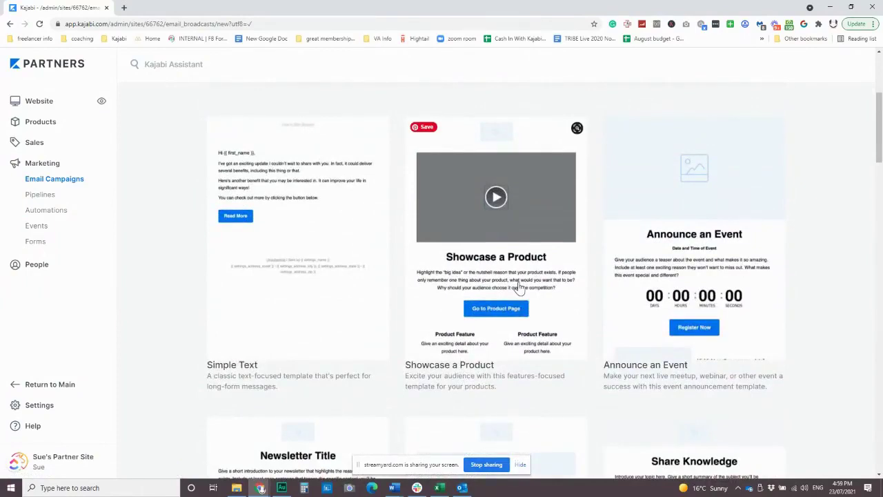
scroll(518, 288, up, 3)
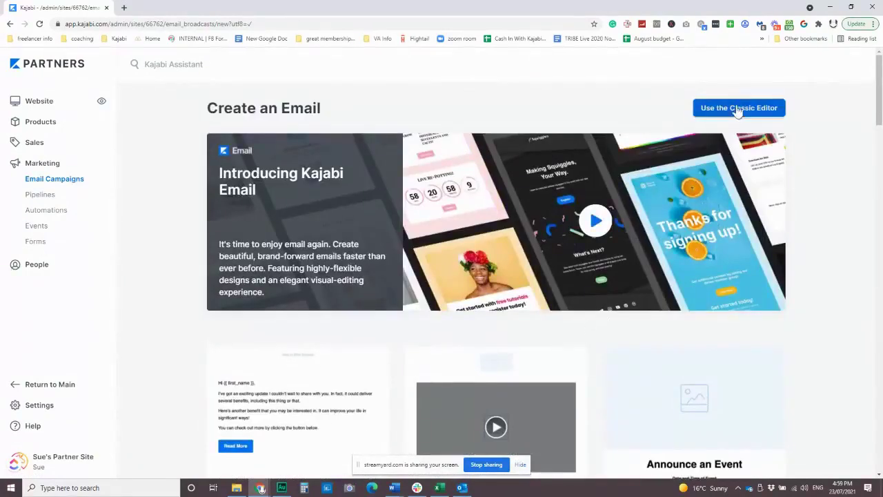
scroll(509, 341, down, 1)
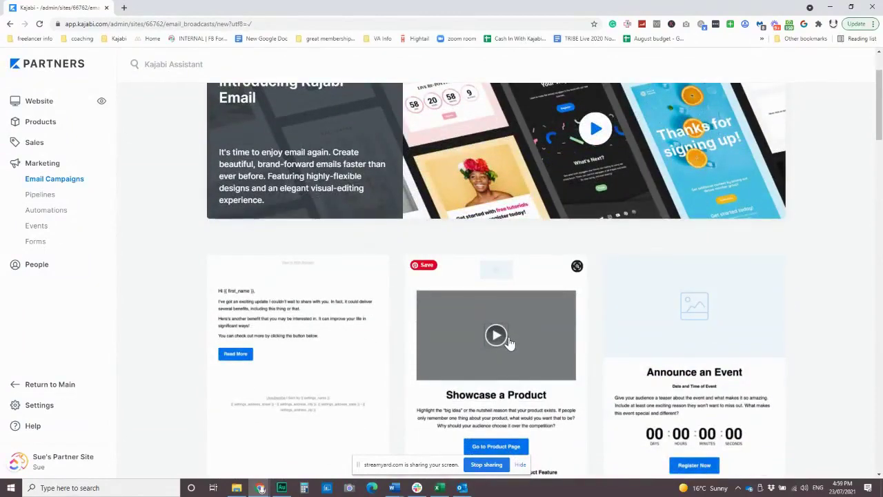
scroll(509, 343, down, 3)
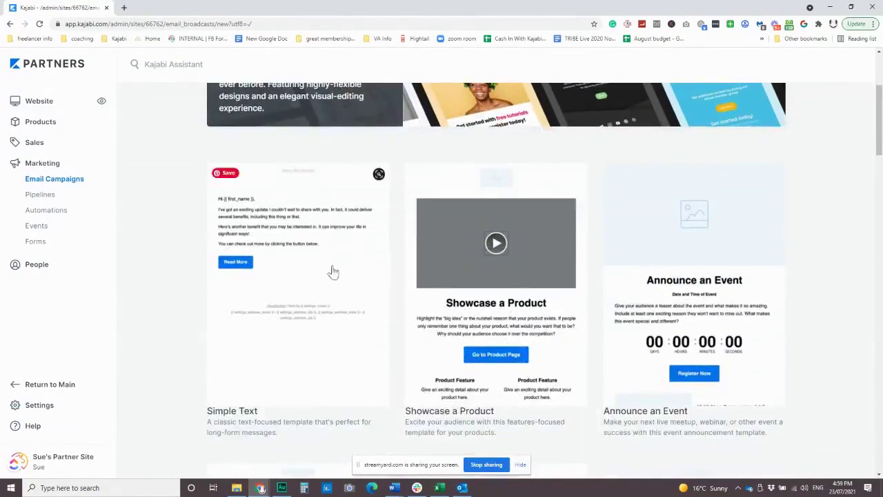
scroll(640, 333, down, 10)
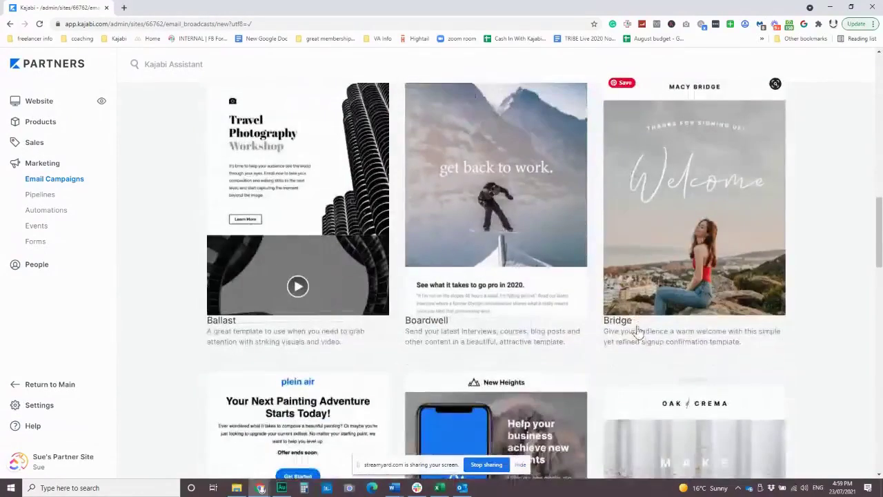
scroll(303, 248, down, 4)
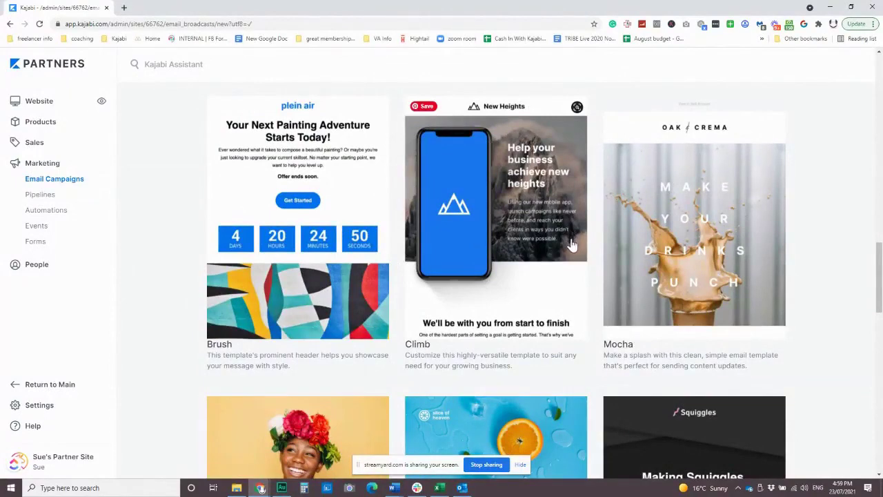
scroll(572, 242, down, 4)
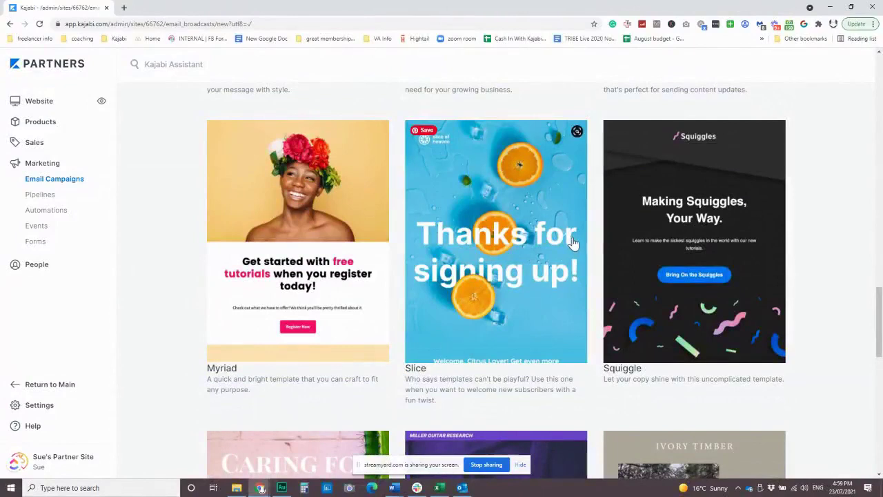
scroll(506, 269, down, 1)
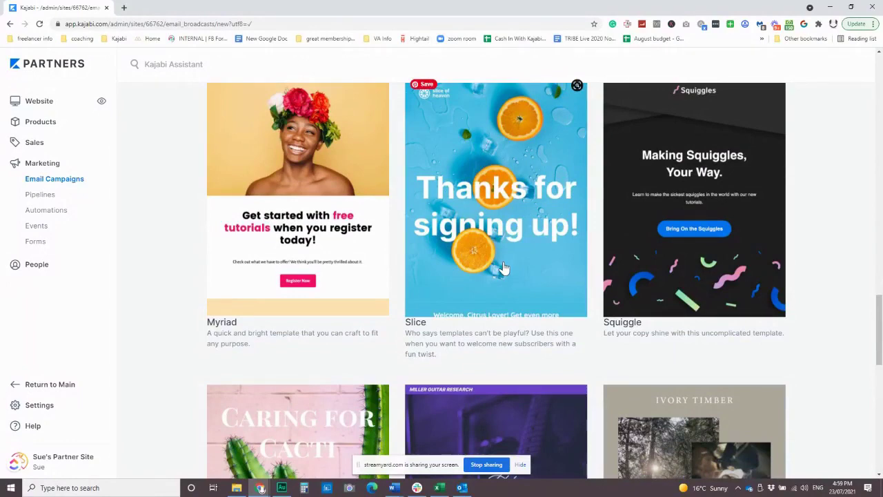
scroll(503, 267, down, 3)
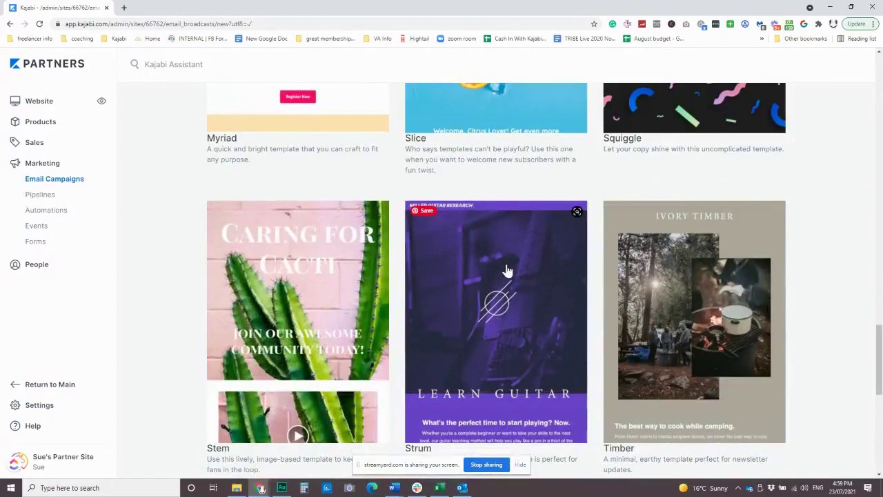
scroll(509, 274, down, 2)
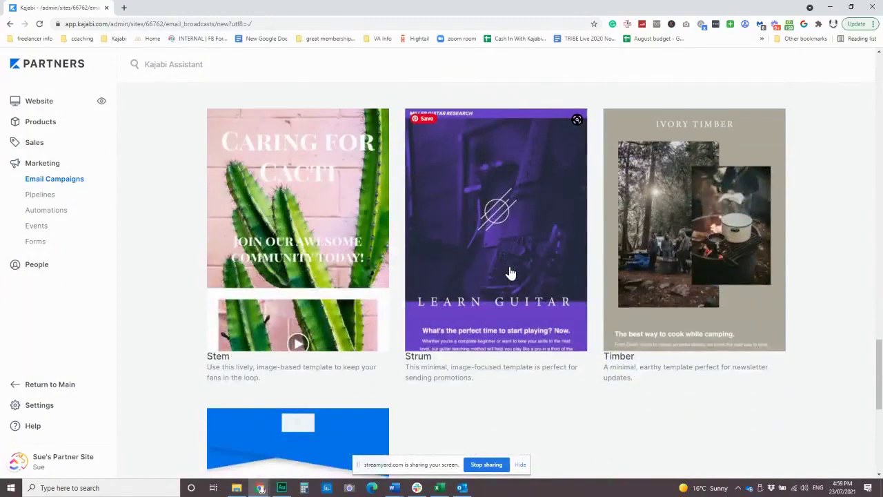
scroll(509, 274, up, 2)
scroll(509, 274, up, 5)
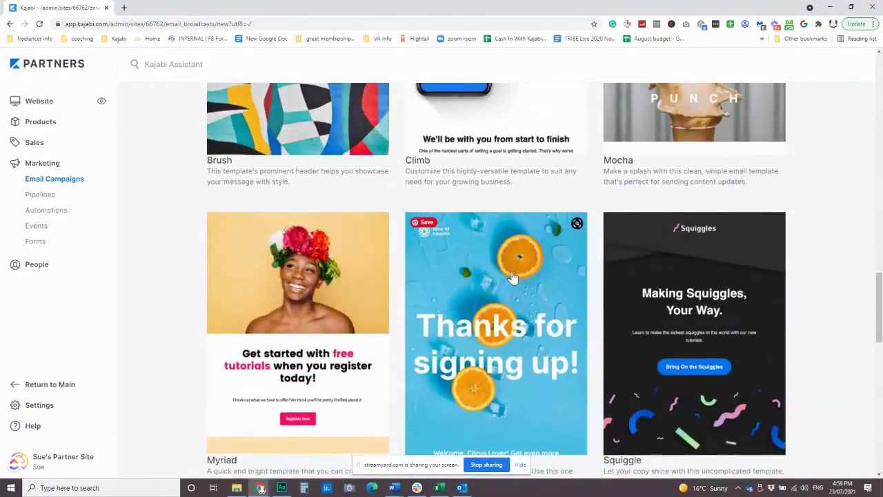
scroll(512, 275, up, 1)
scroll(511, 276, up, 3)
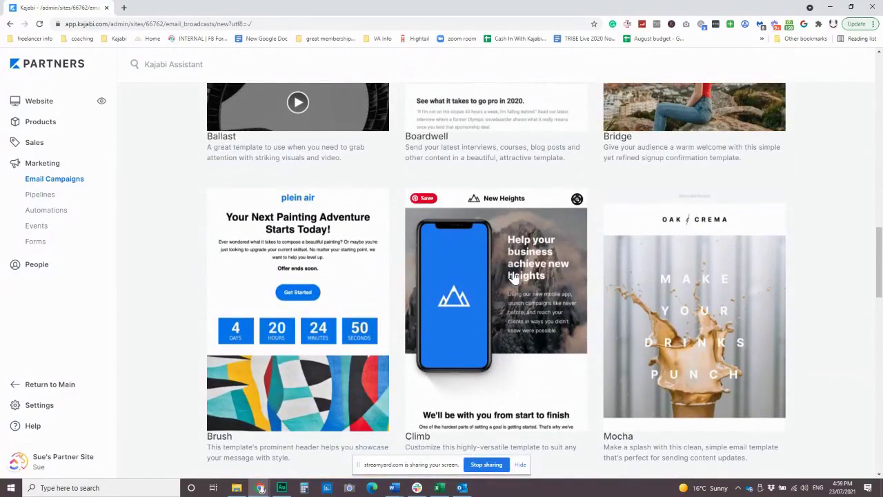
scroll(514, 276, up, 5)
scroll(514, 276, up, 1)
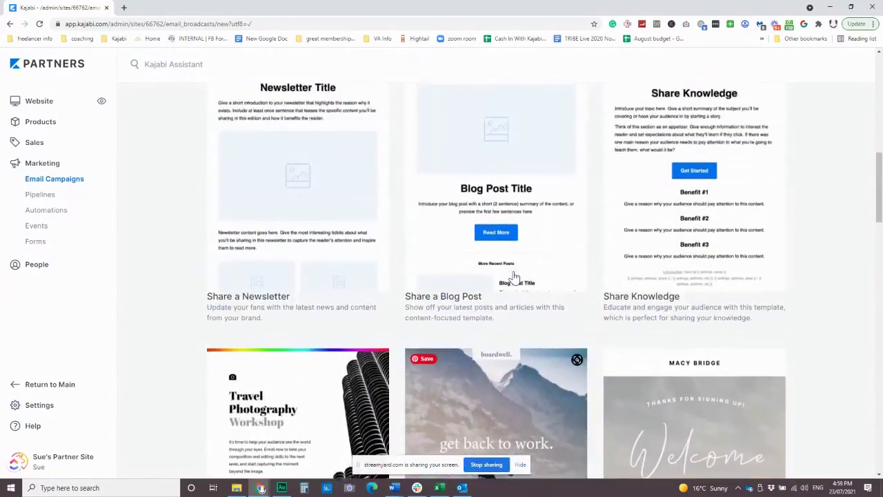
scroll(514, 276, up, 5)
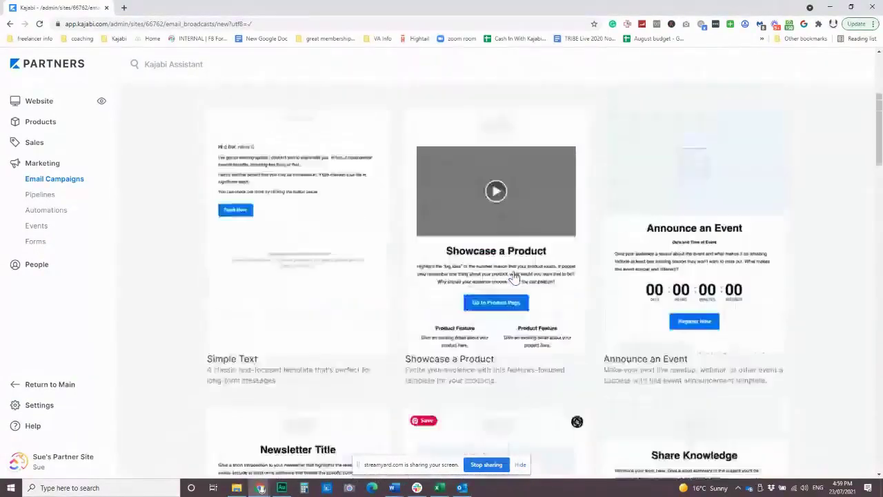
scroll(514, 276, up, 1)
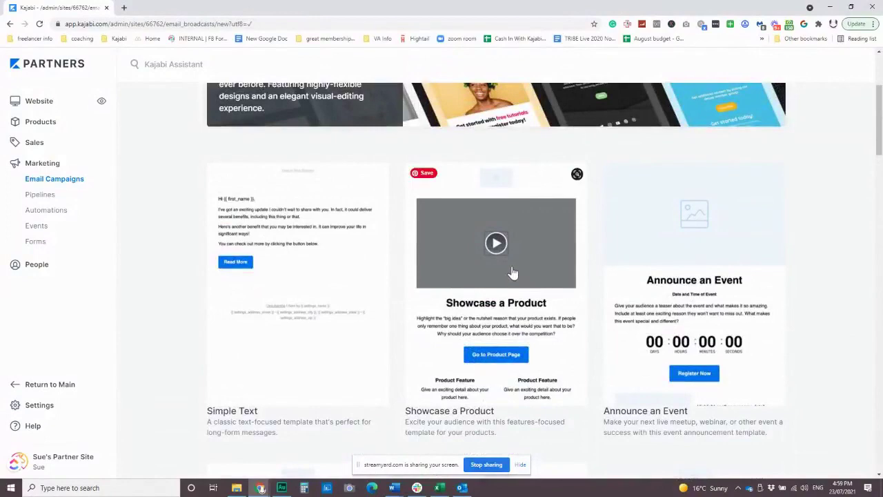
scroll(514, 277, up, 3)
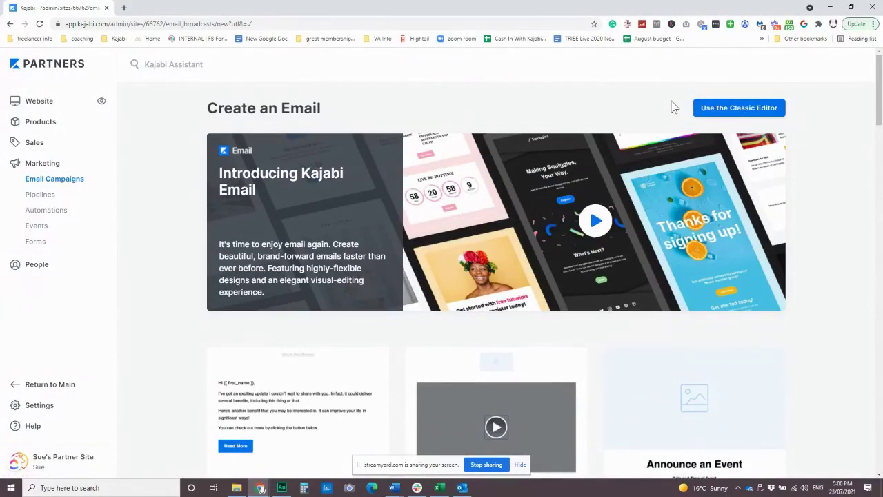
scroll(455, 315, down, 2)
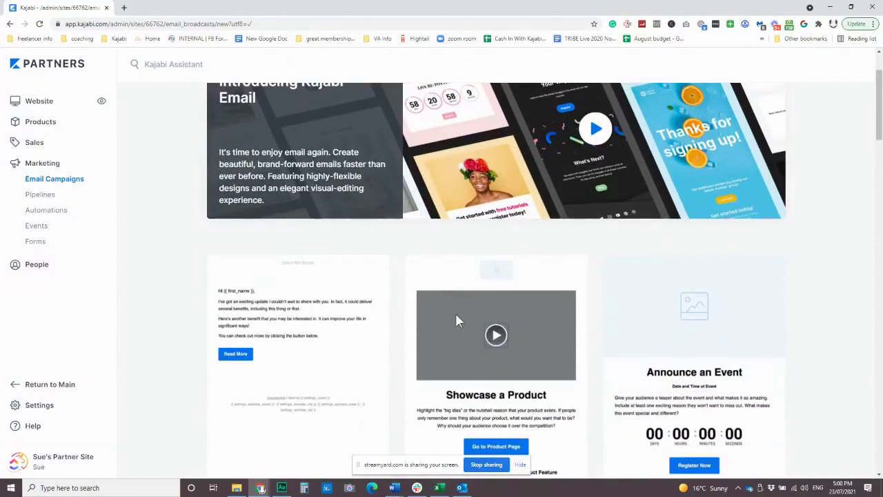
scroll(299, 329, up, 1)
scroll(325, 349, down, 2)
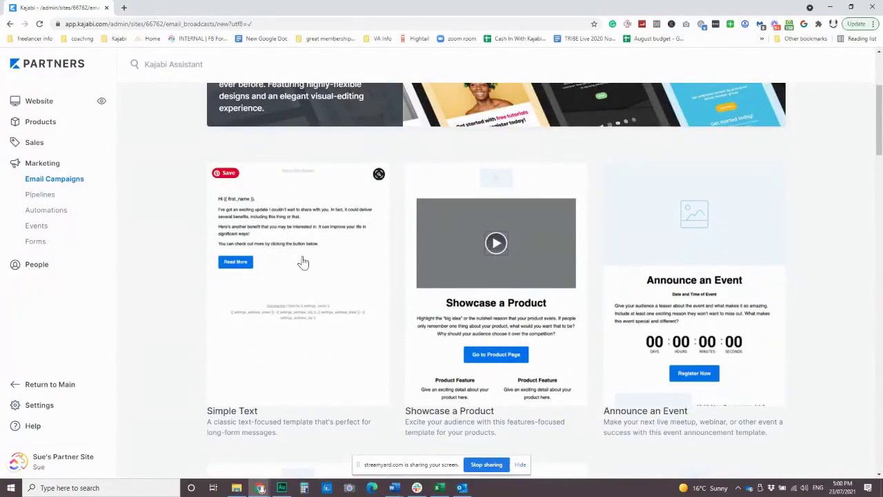
scroll(302, 262, down, 4)
scroll(316, 256, up, 6)
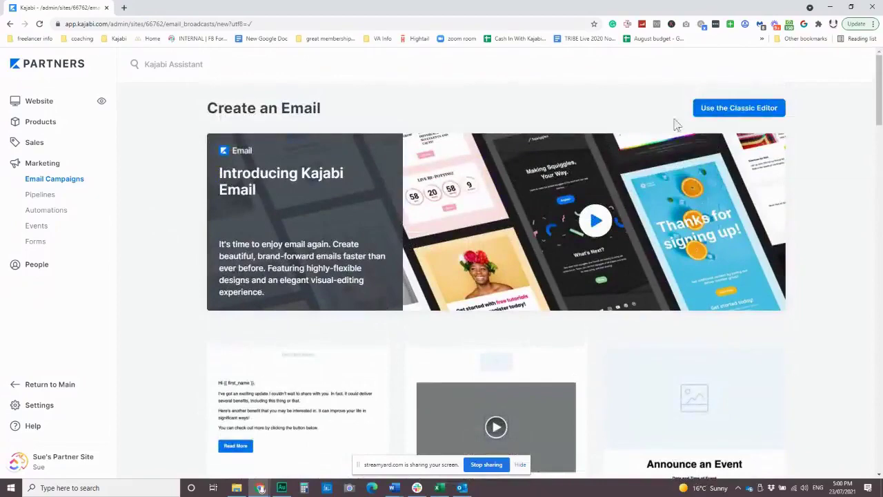
- Create the email broadcast in the classic editor with the internal title "Test resend"
click(748, 112)
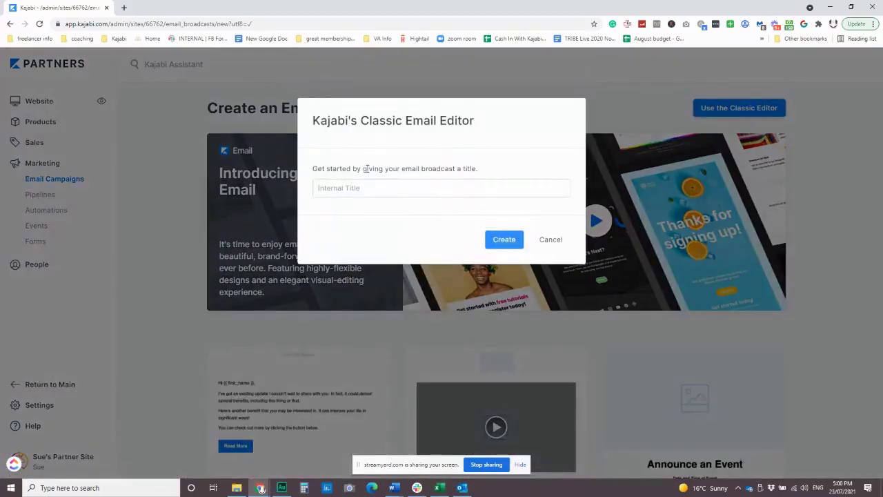
click(394, 186)
text(test)
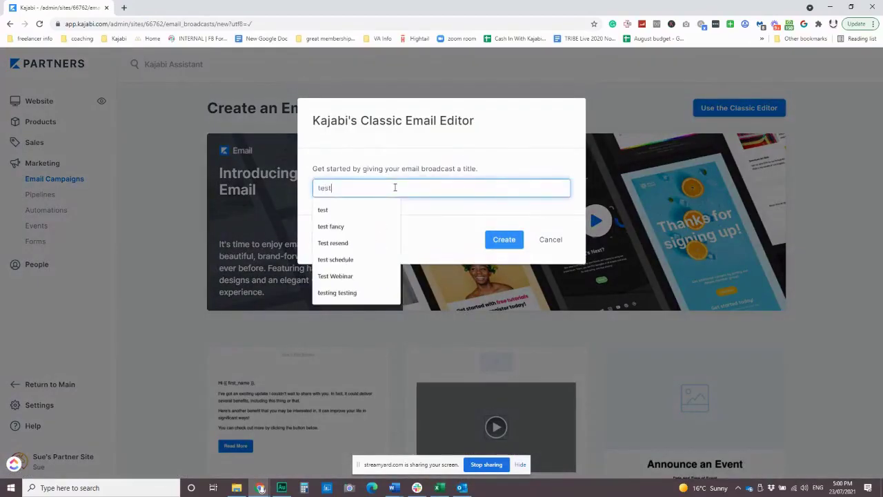
click(356, 242)
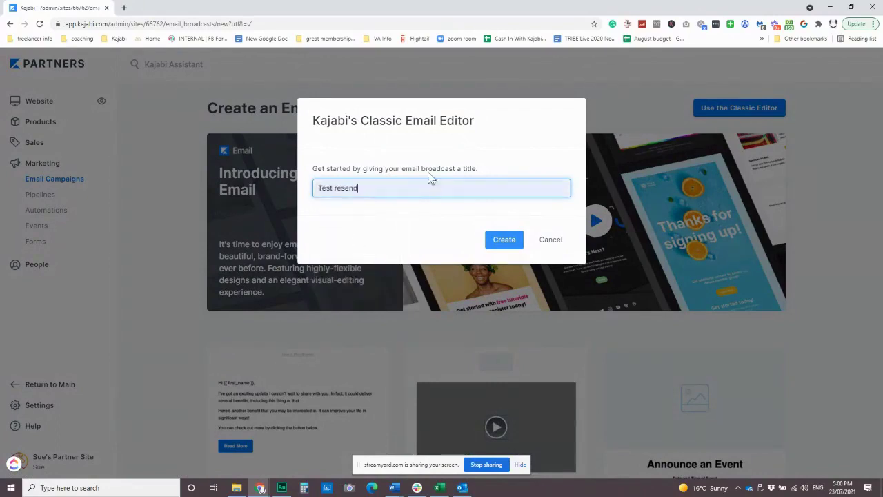
click(506, 243)
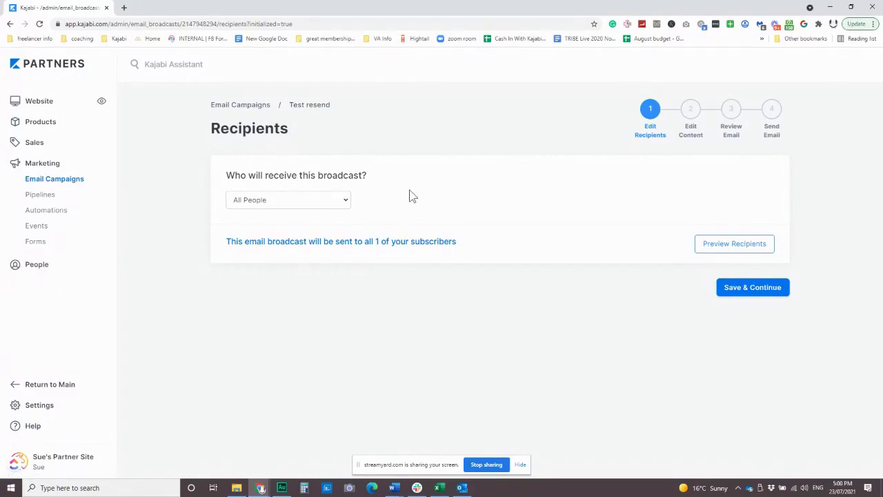
- Set the broadcast's recipients to the Members segment, and replace it with the Mini Course Members segment
click(340, 201)
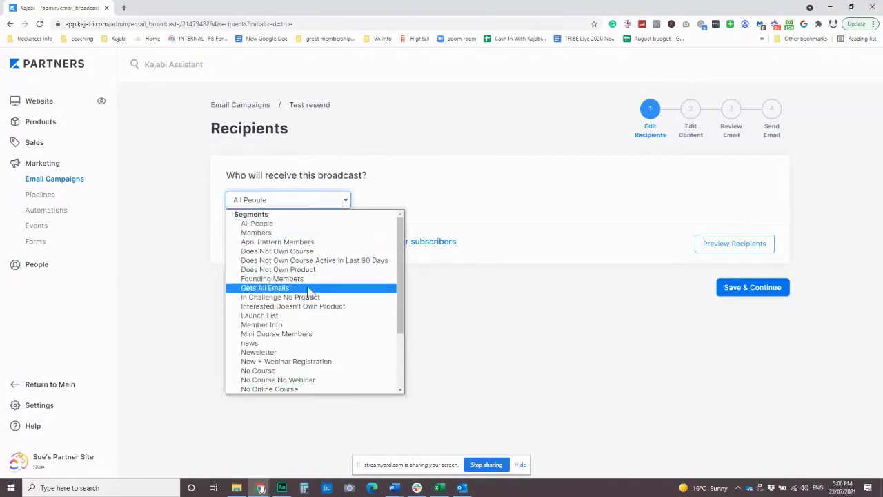
click(281, 234)
click(308, 204)
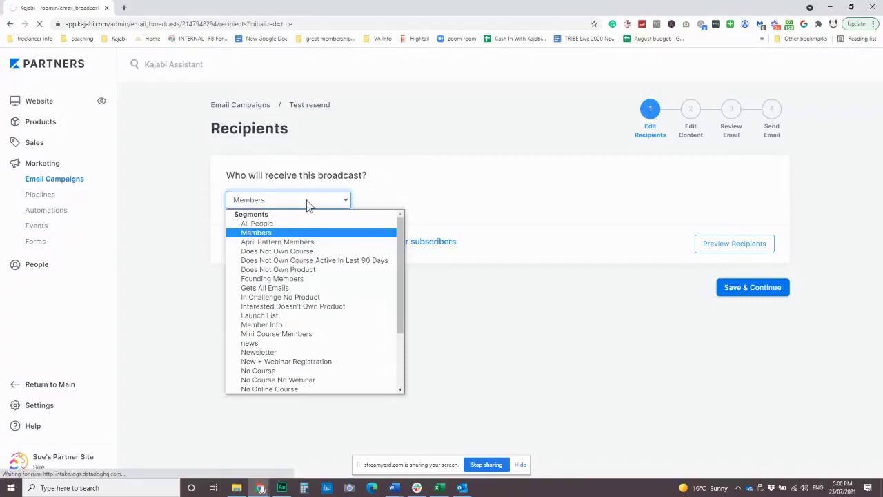
click(319, 334)
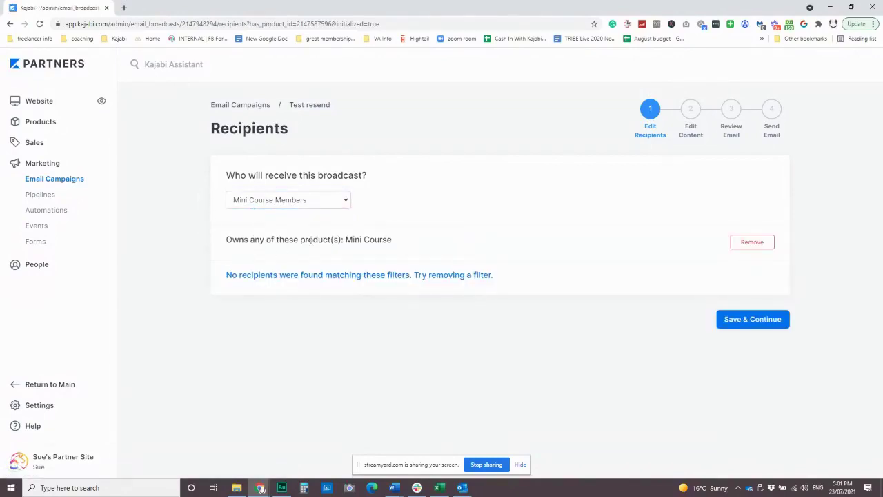
- Switch the recipients to a custom segment and apply the filter for members who visited a page on the site in the last 90 days
click(331, 201)
scroll(323, 317, down, 3)
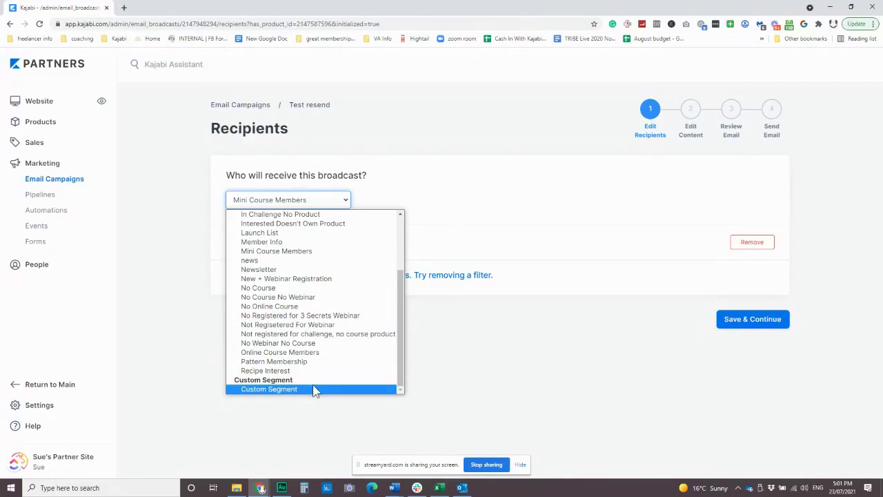
click(263, 390)
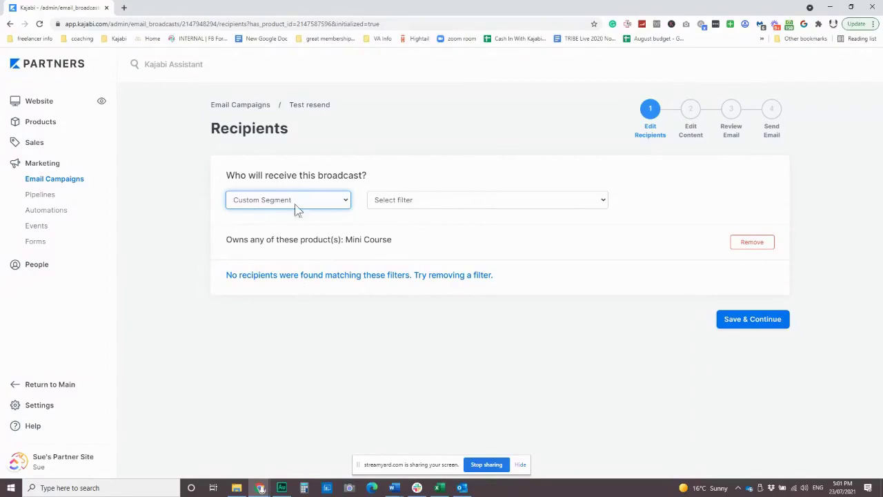
click(428, 201)
scroll(476, 242, down, 2)
scroll(473, 254, down, 3)
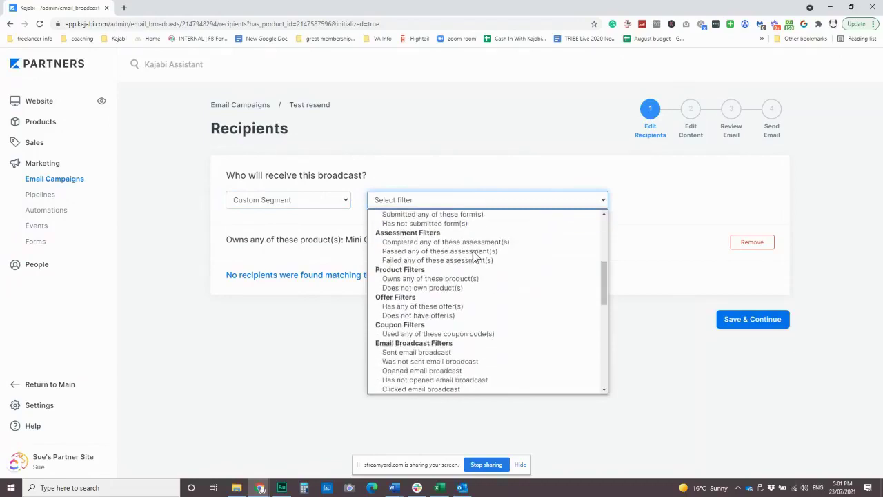
scroll(473, 253, up, 3)
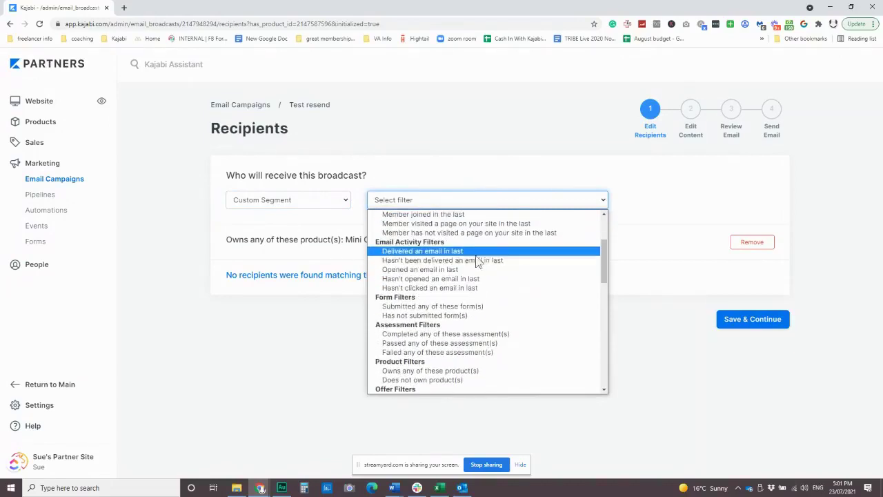
scroll(502, 262, up, 2)
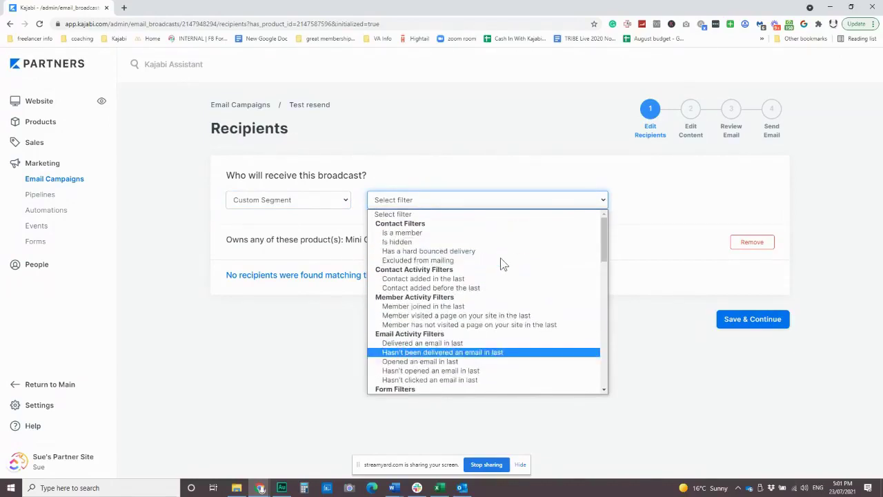
click(492, 315)
click(633, 201)
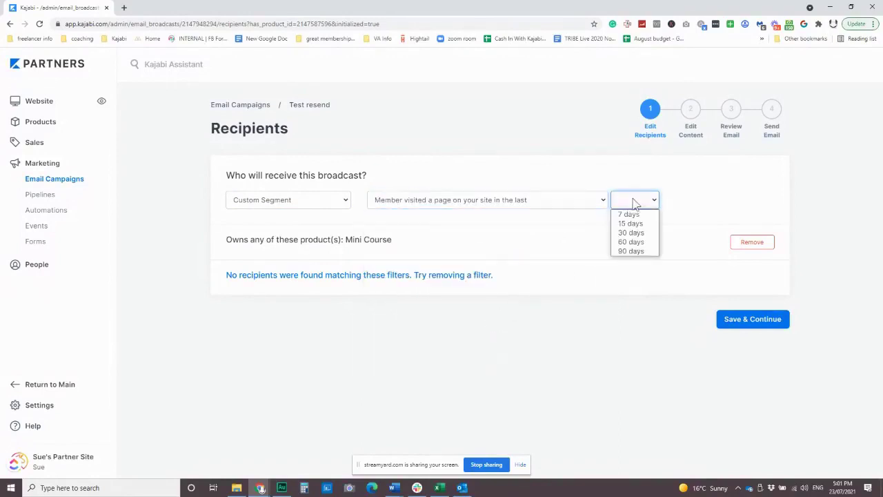
click(634, 250)
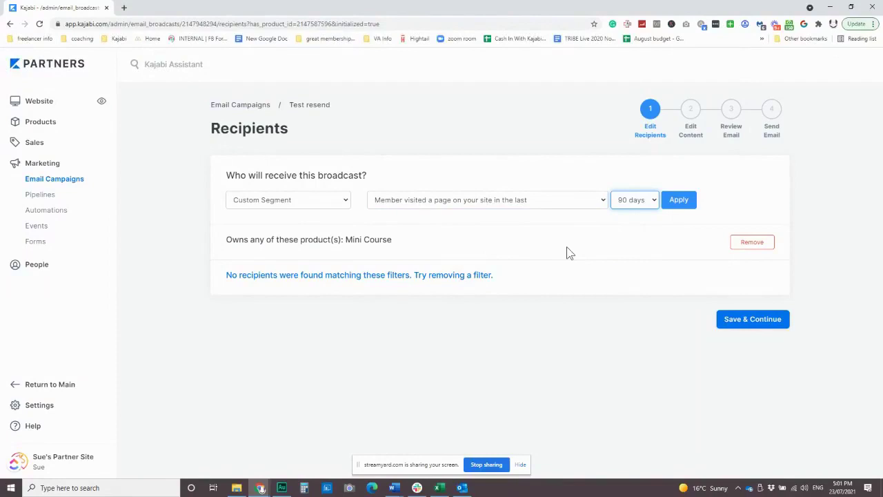
click(678, 199)
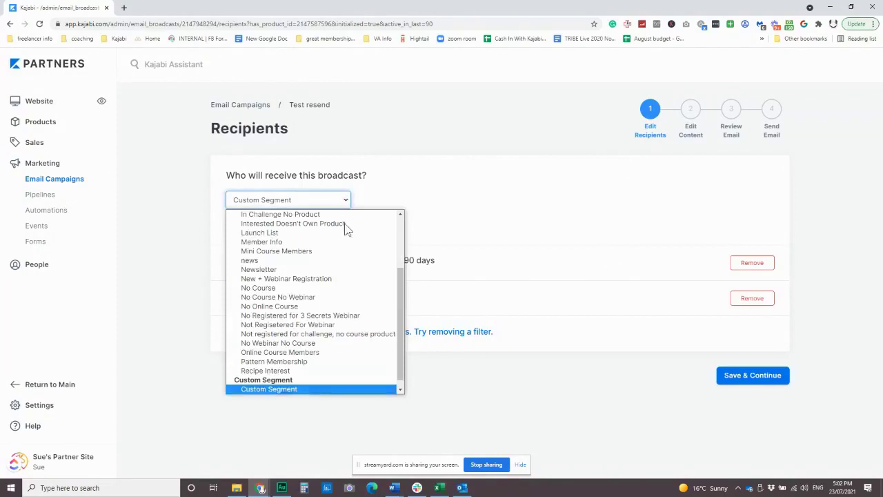
- Reset the broadcast's recipients to All People with every filter removed, and save to continue to the content page
scroll(324, 345, up, 3)
click(287, 223)
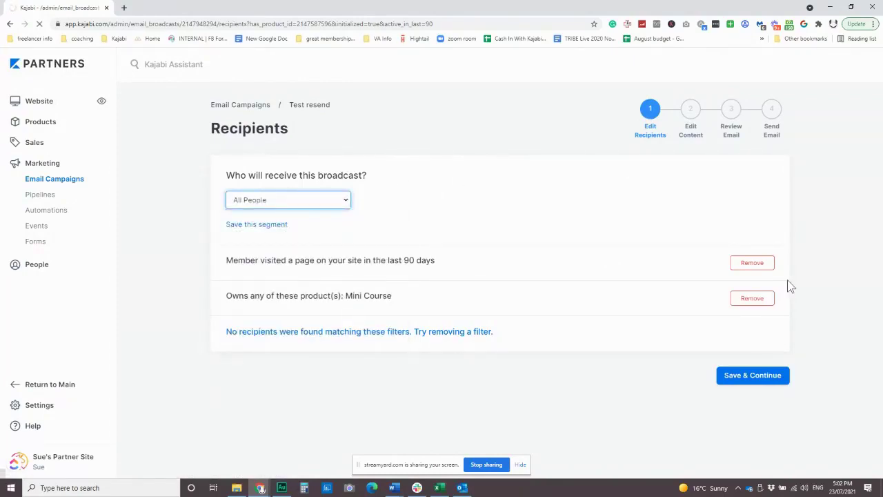
click(756, 304)
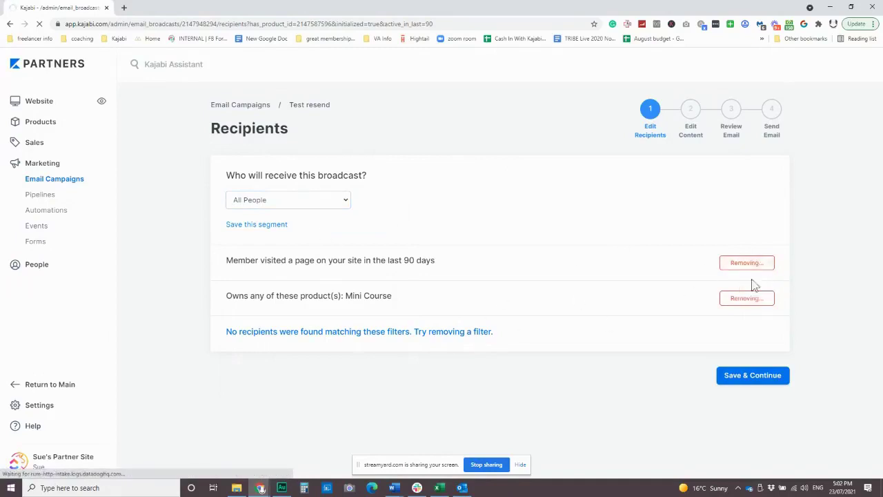
click(745, 243)
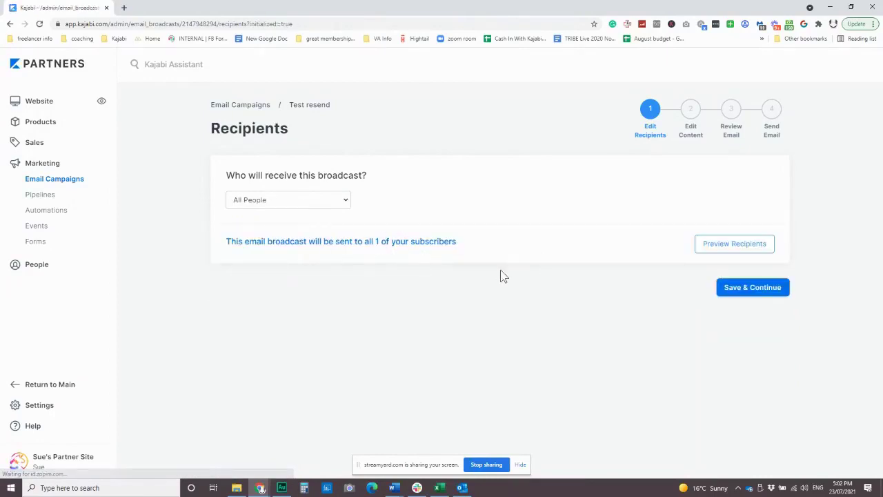
click(754, 289)
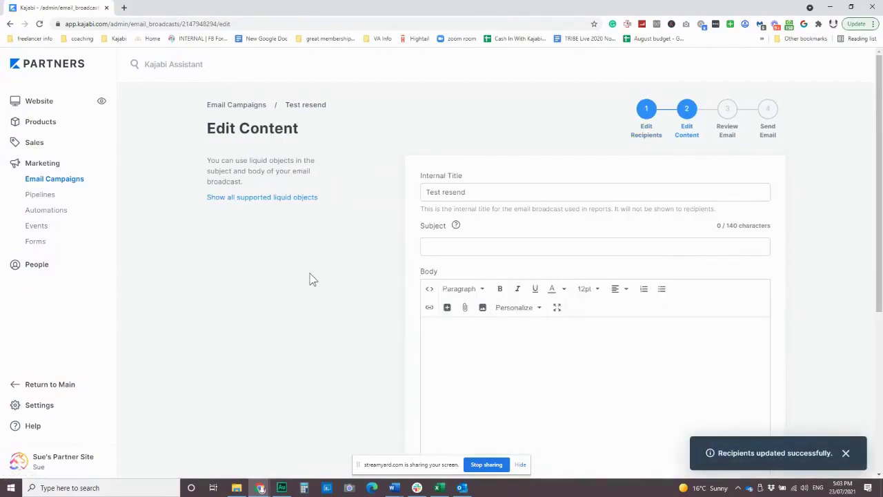
- Set the email's subject to "are you going to join us?"
scroll(311, 279, down, 1)
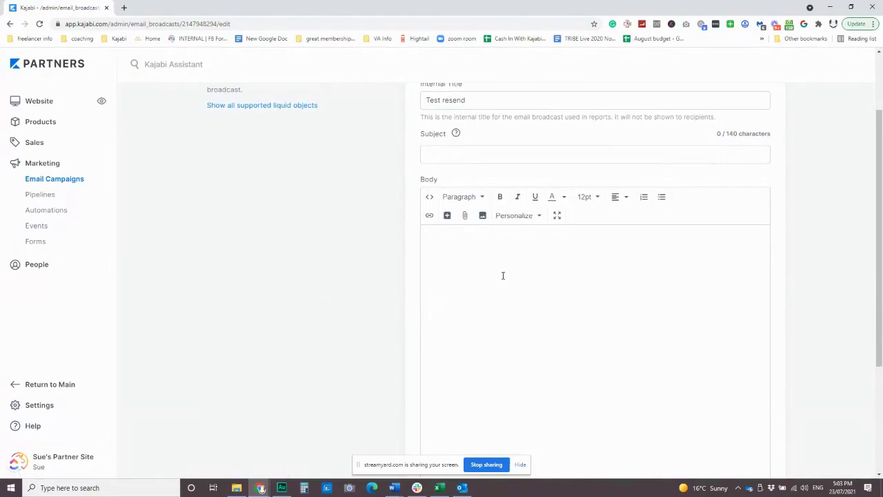
scroll(479, 172, up, 1)
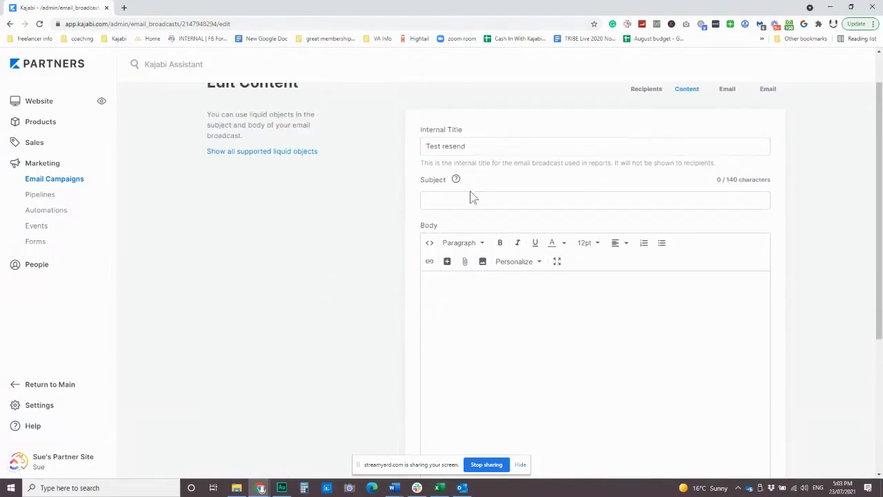
click(472, 198)
click(477, 239)
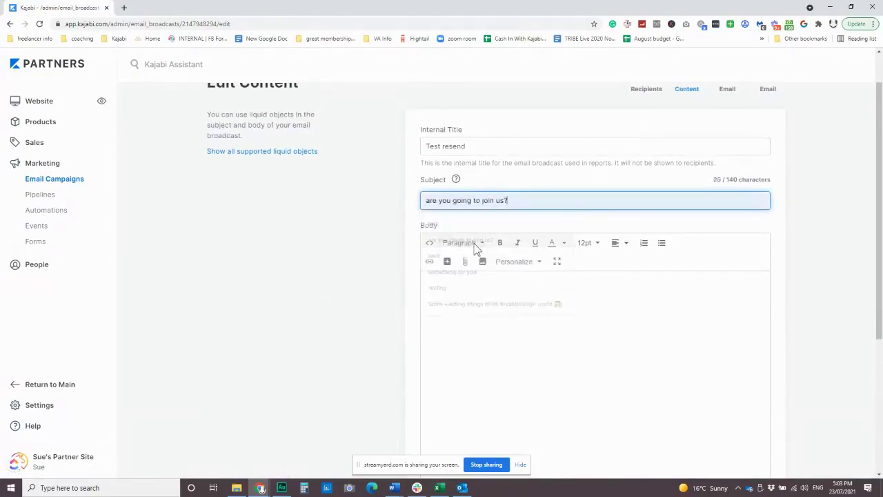
- Start the email body with "Hi" followed by the First Name personalization field
click(481, 302)
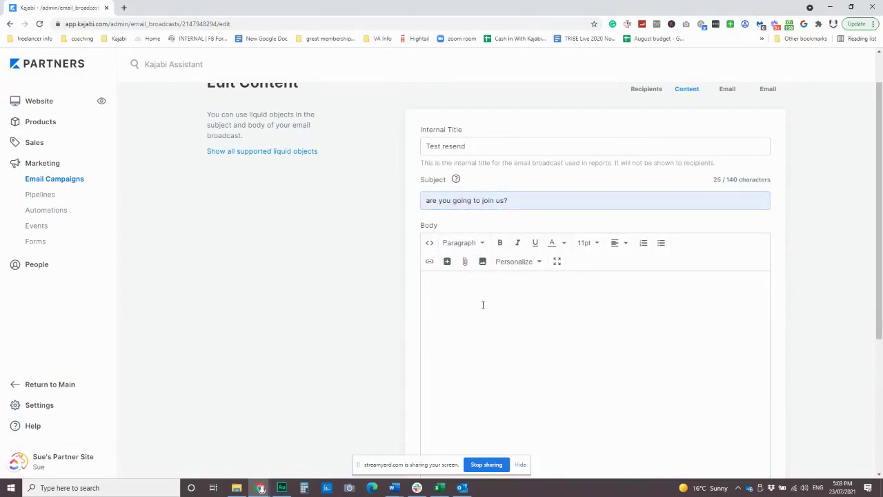
text(Hi)
click(517, 261)
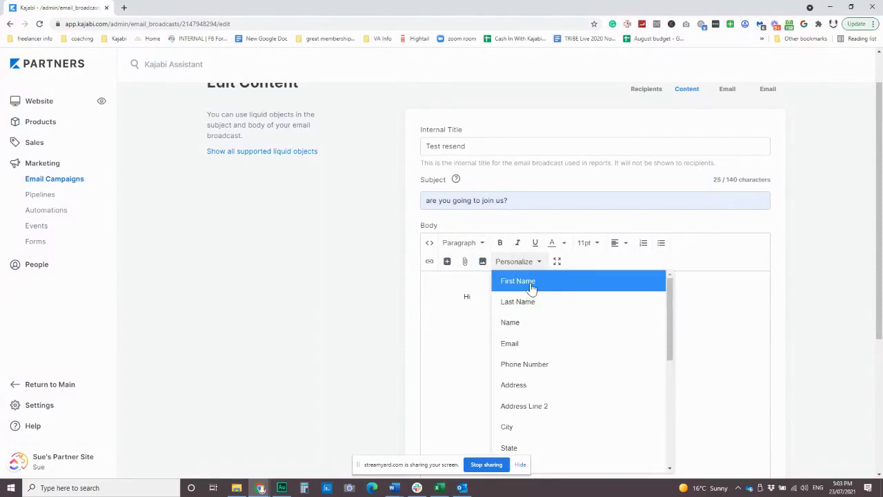
click(528, 283)
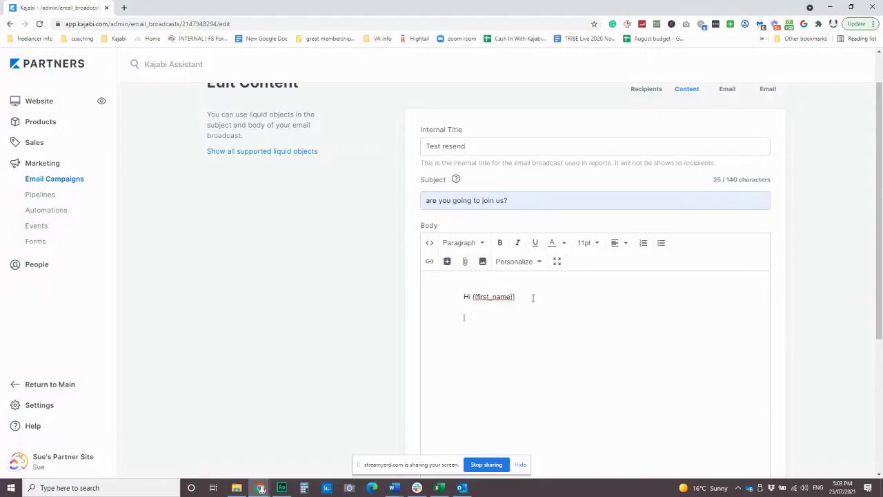
- Add the lines "this is the email to go out" and "Awesome" below the greeting, and sign off with "Cheers" and the sender's first name
text(this is th)
text(e email to go out )
text(Awesome)
key(Return)
text(Chee)
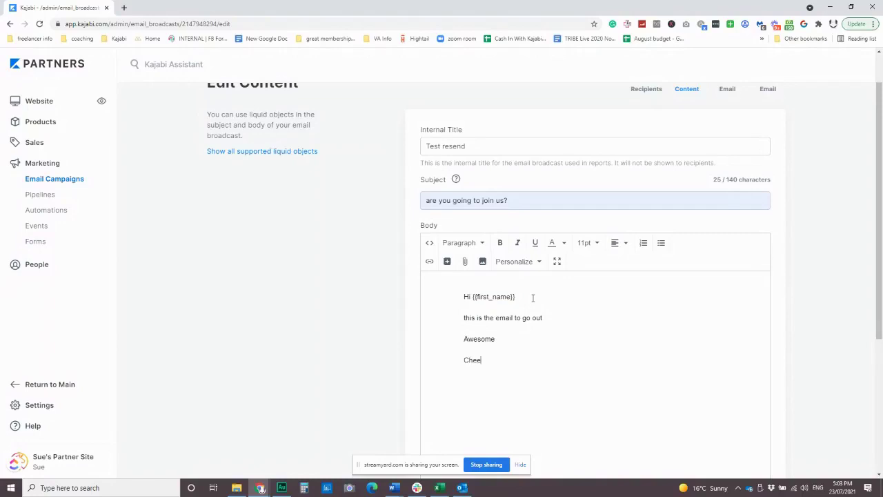
text(rs, Sue)
- Make the line "this is the email to go out" bold and format it as Header 1
drag(566, 322, 464, 318)
click(501, 246)
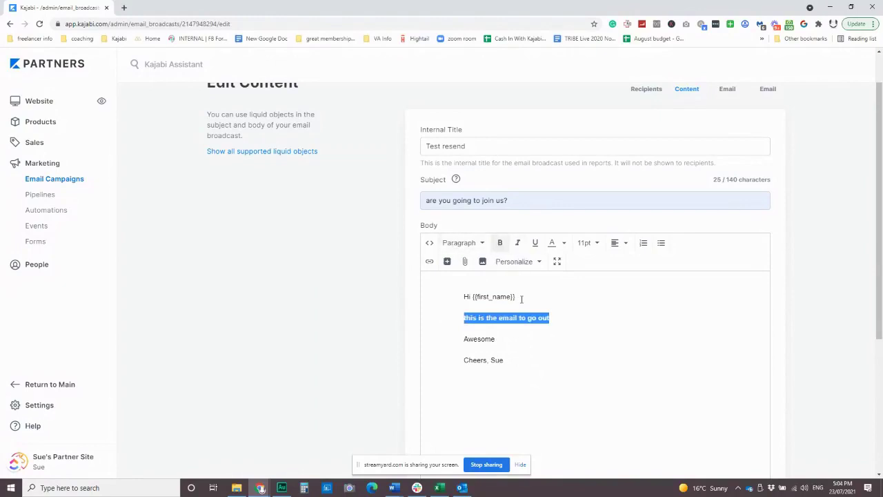
click(526, 336)
drag(567, 320, 463, 319)
click(467, 242)
click(471, 293)
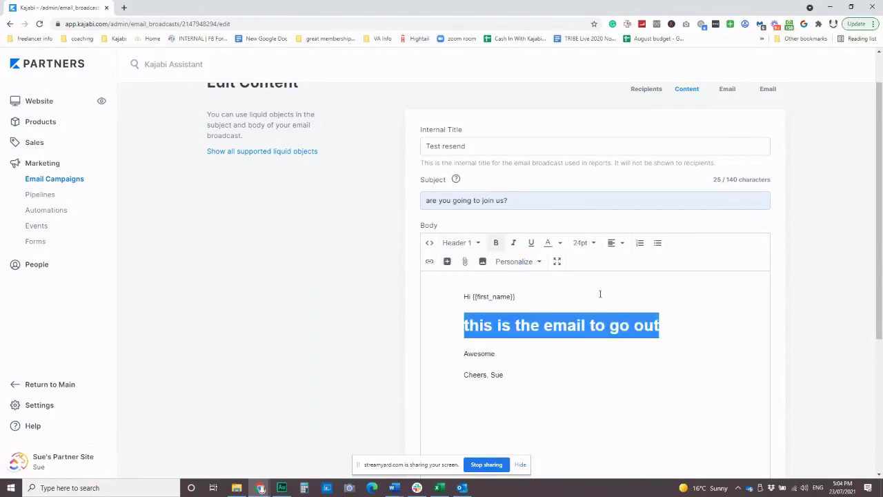
click(544, 329)
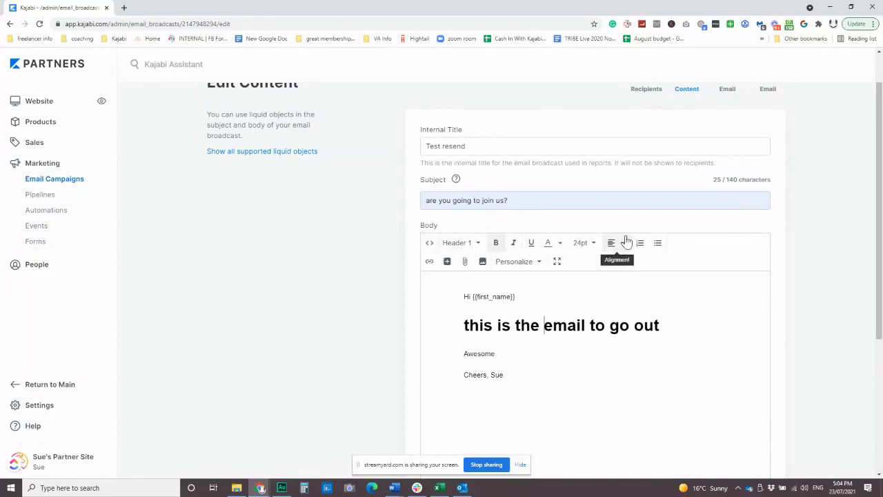
click(544, 329)
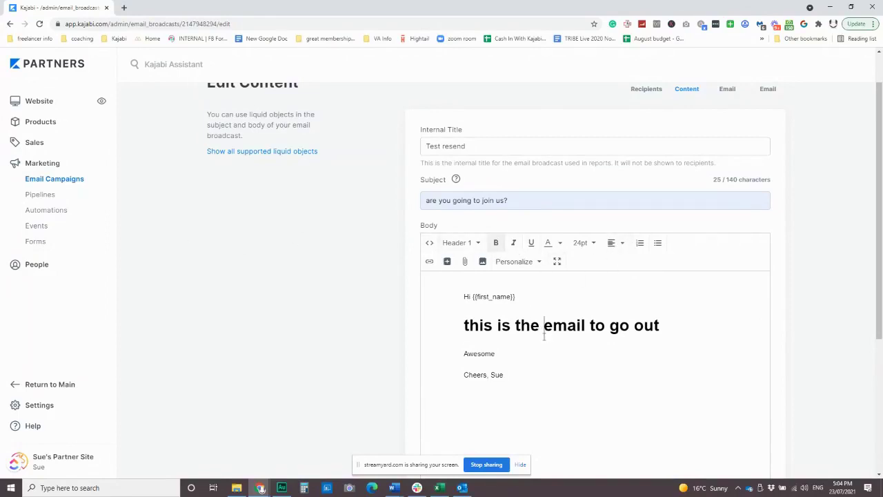
- Link the word "Awesome" to theunicornadvisory.com/kajabi, with New Window as the target
drag(514, 350, 455, 352)
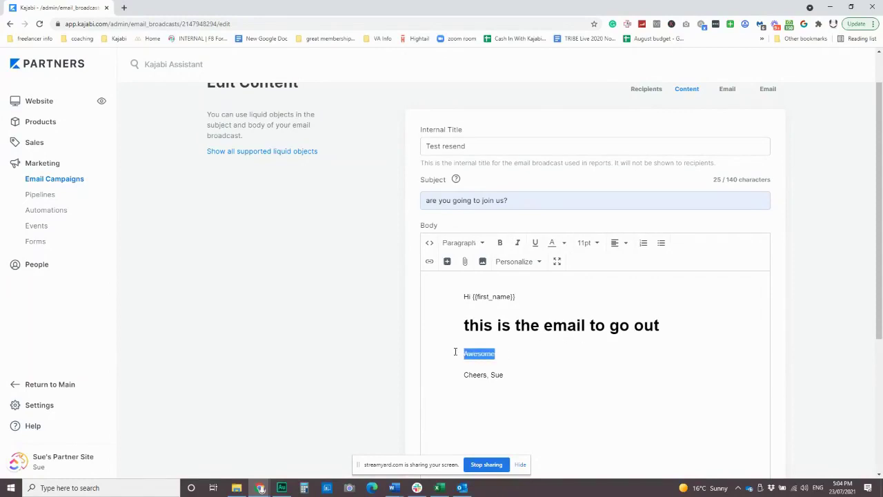
click(429, 263)
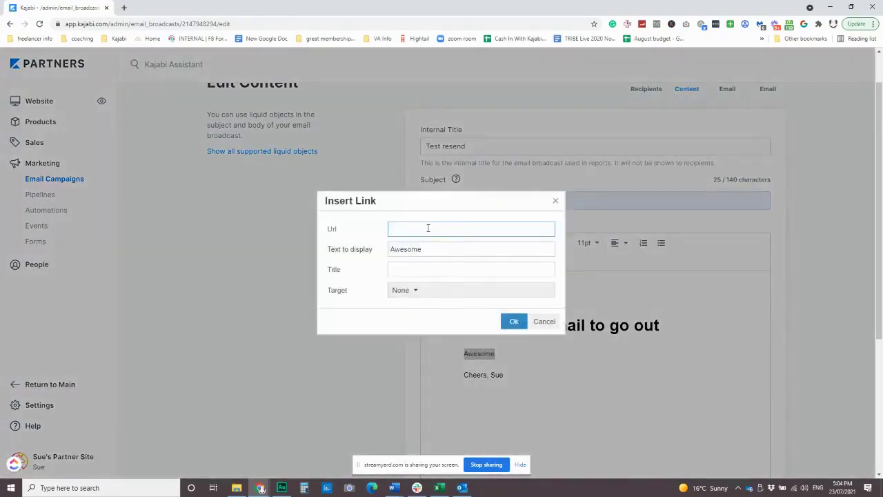
text(theunicornadvisory.com/kajabi)
click(461, 296)
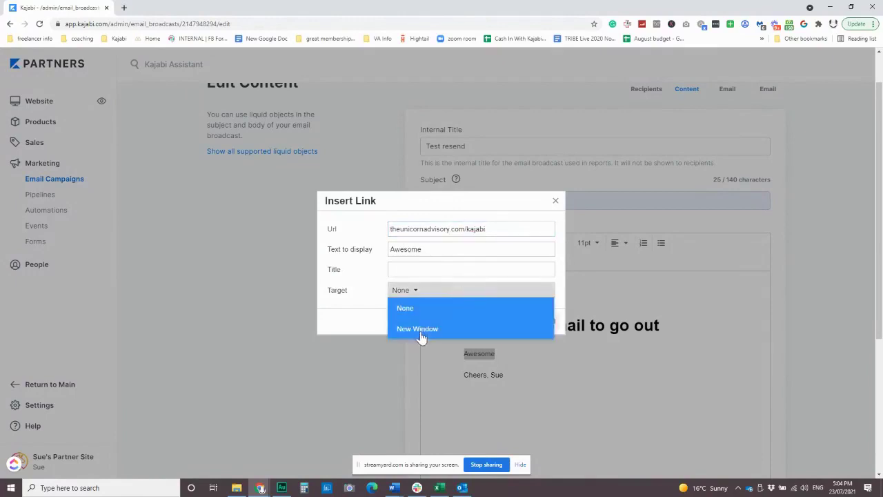
click(420, 331)
click(513, 321)
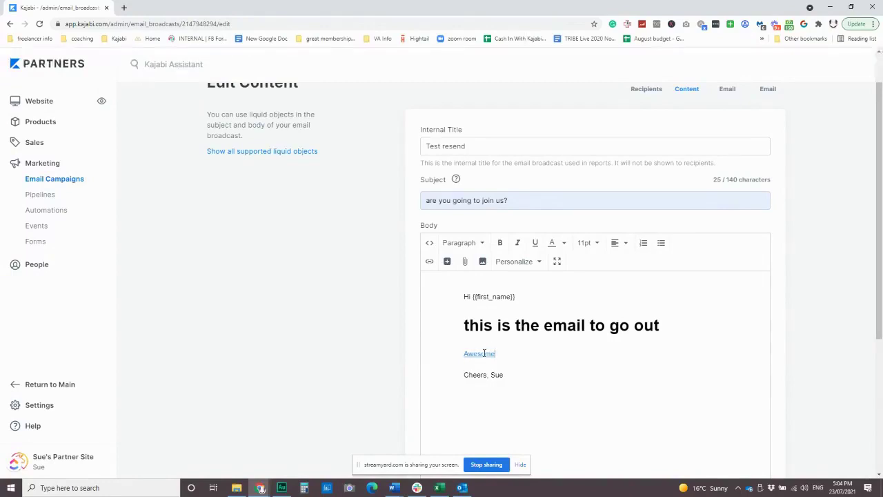
- Format the "Awesome" link as Header 1 in bold, red text
drag(515, 349, 461, 353)
click(462, 243)
click(475, 284)
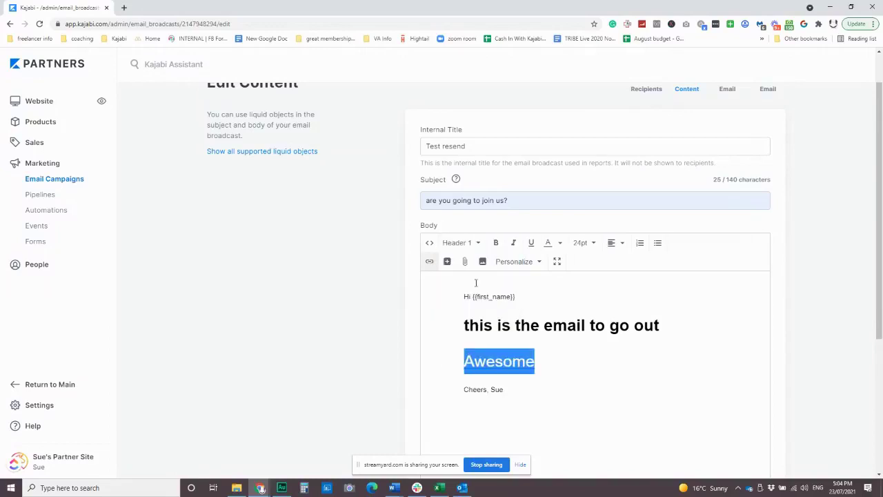
click(495, 242)
click(560, 243)
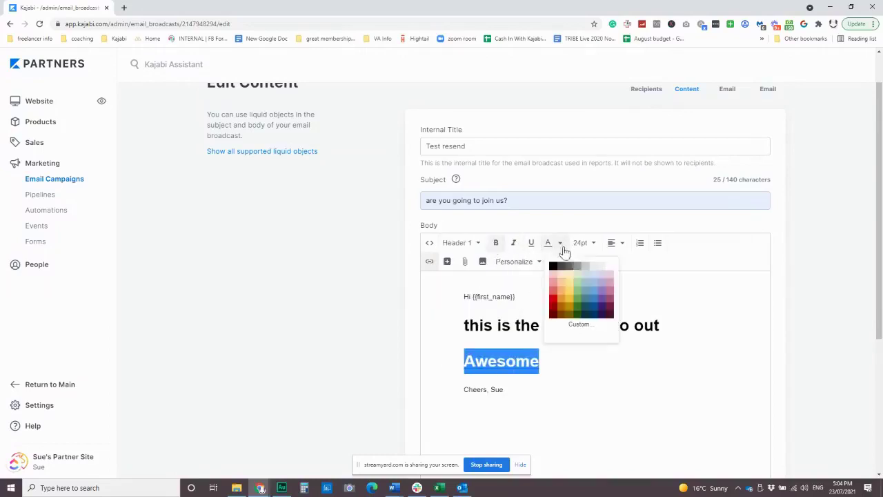
click(554, 295)
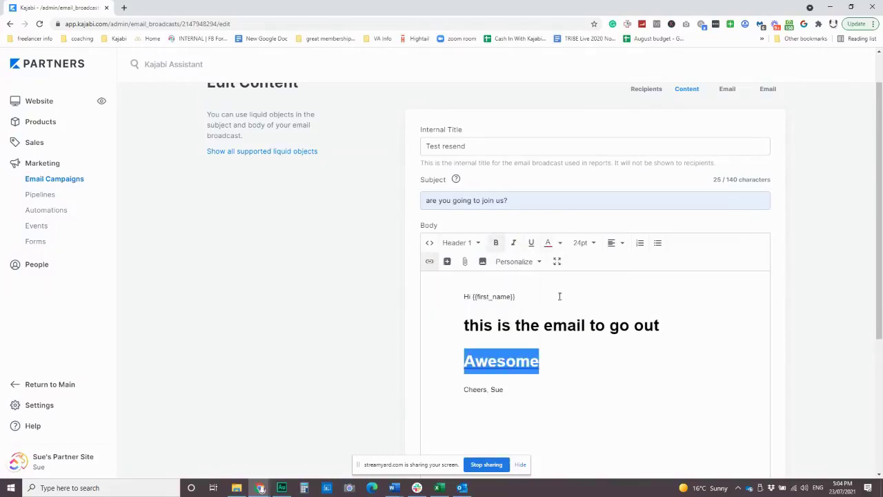
click(591, 370)
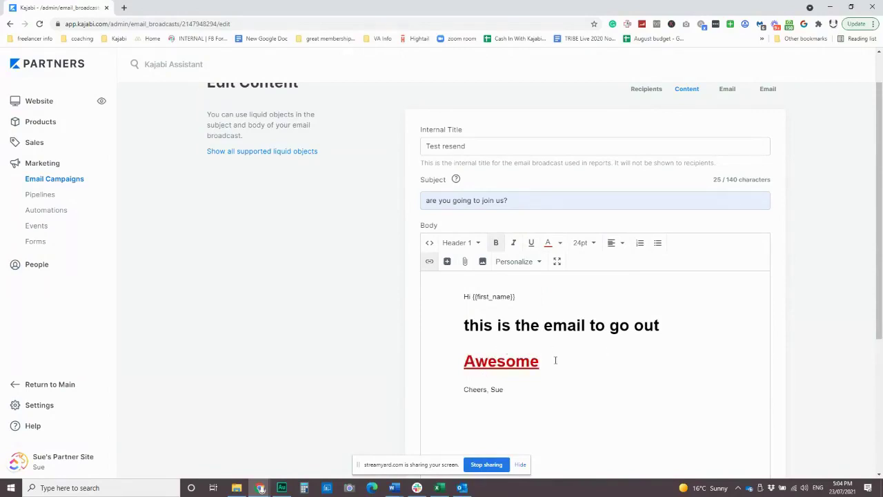
- Add the line "This extra awesome" between the "Awesome" link and the sign-off
key(Return)
text(This )
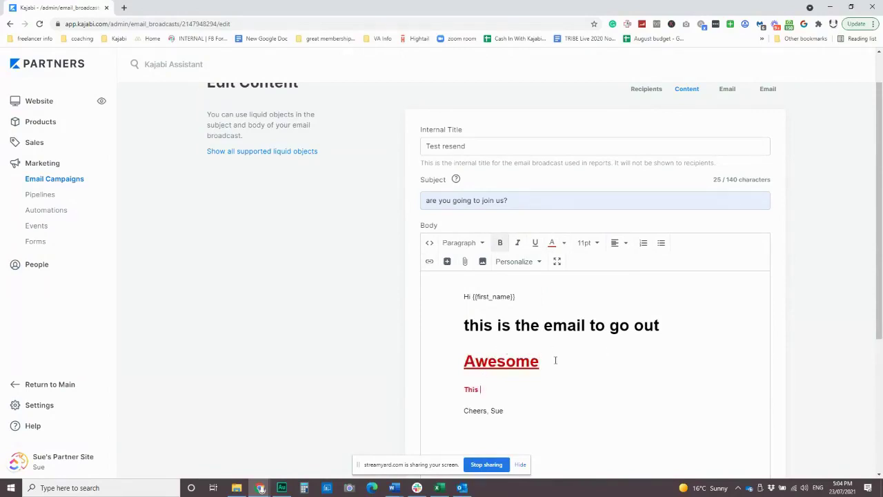
text(extr \a)
key(BackSpace)
key(BackSpace)
key(BackSpace)
key(BackSpace)
text(a awe)
key(BackSpace)
key(BackSpace)
text(awesome)
drag(547, 389, 462, 391)
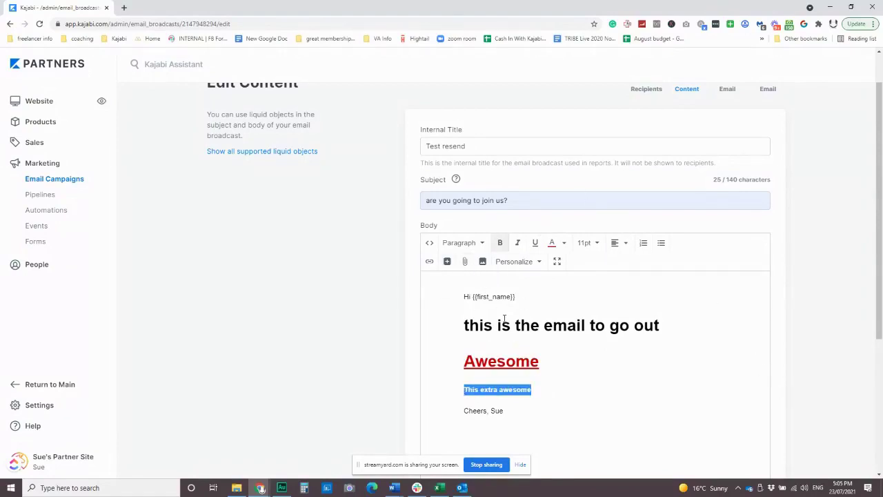
scroll(510, 320, down, 2)
scroll(522, 321, up, 1)
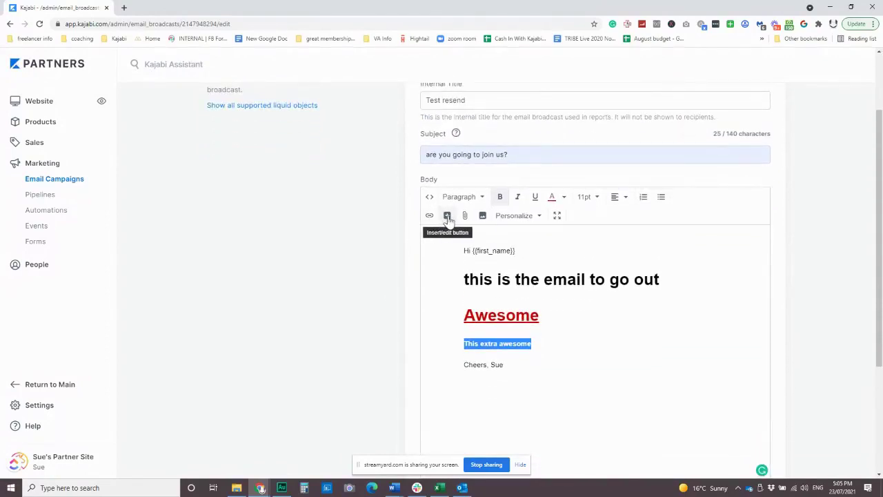
click(529, 344)
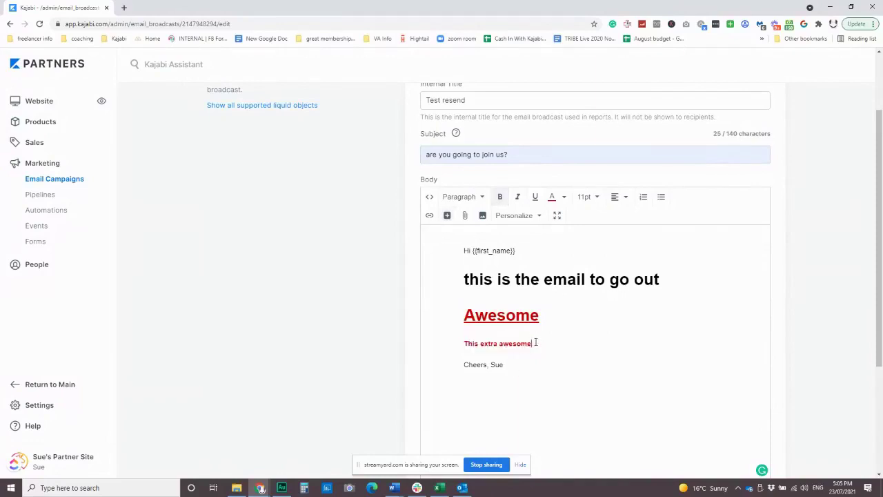
- Turn the line "This extra awesome" into a button linking to theunicornadvisory.com/kajabi, with button colour #ff7c77
drag(539, 343, 454, 344)
click(447, 215)
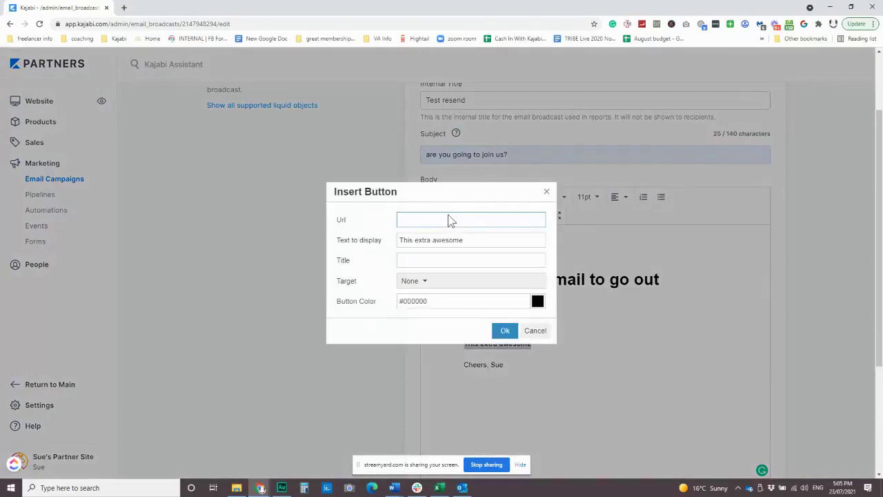
text(theunicornadvisory.com/)
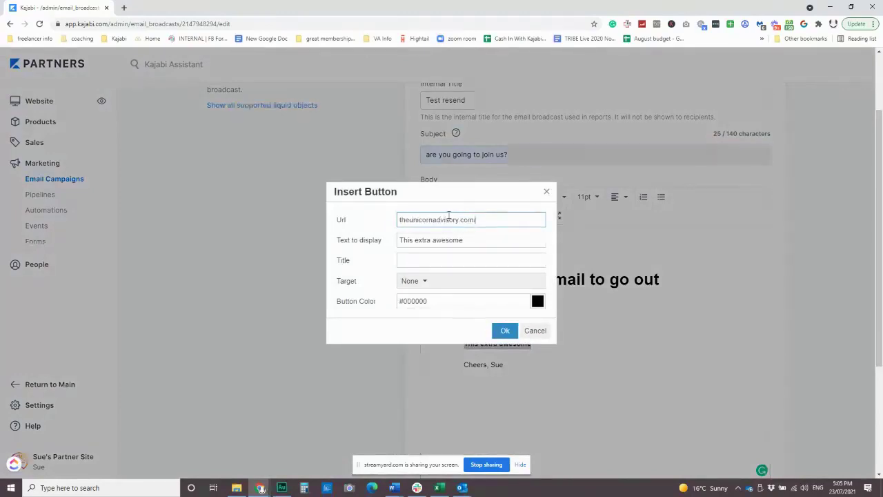
text(kajabi)
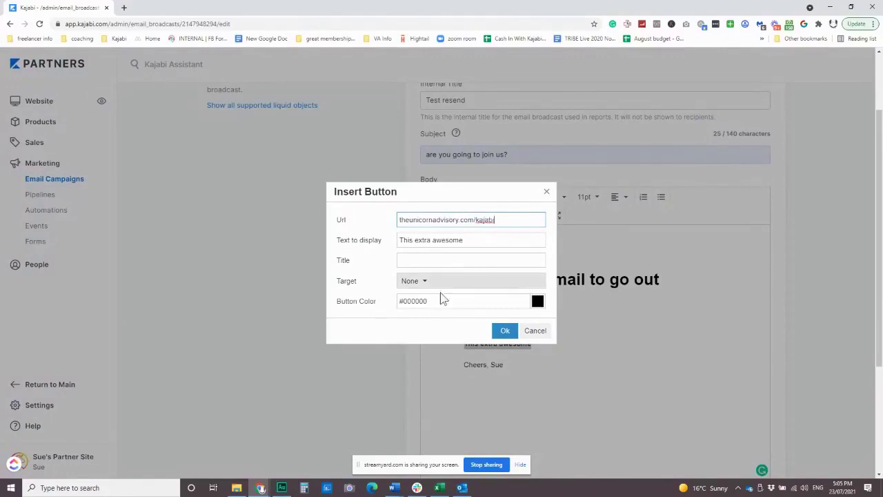
drag(441, 300, 403, 301)
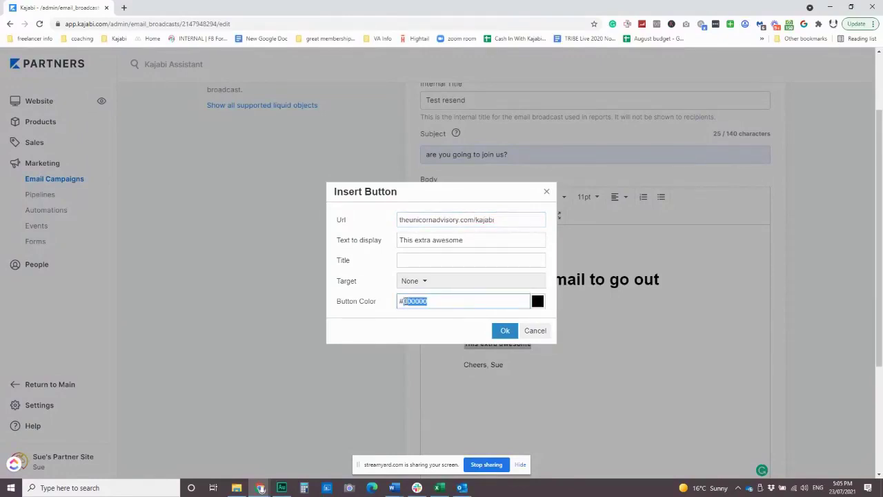
text(f7c77)
click(504, 330)
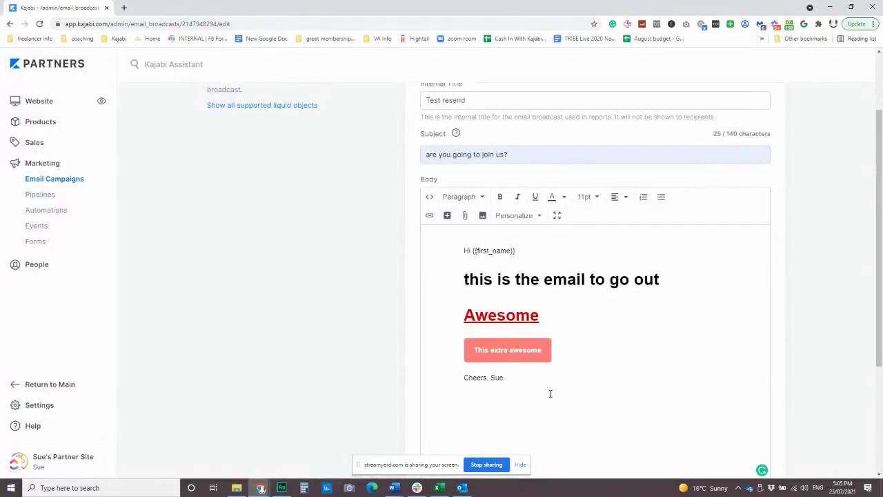
- Try #000000 as the colour of the "This extra awesome" button and restore it to #ff7c77
click(447, 217)
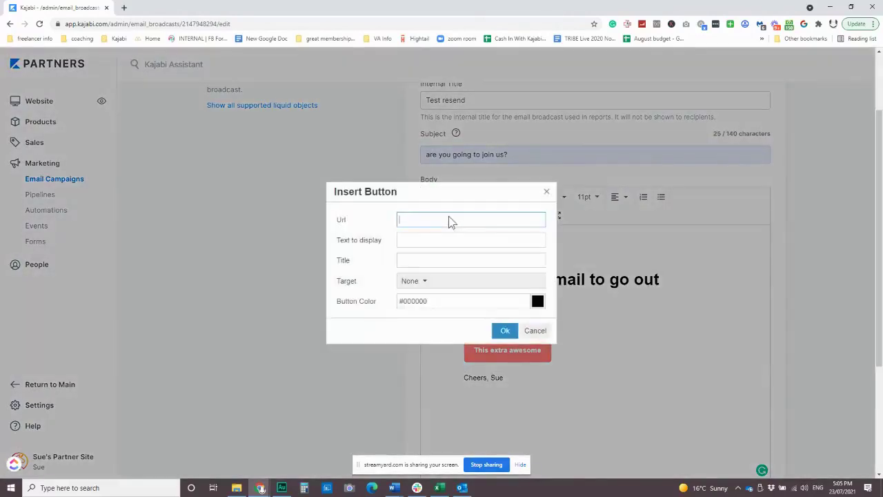
click(534, 331)
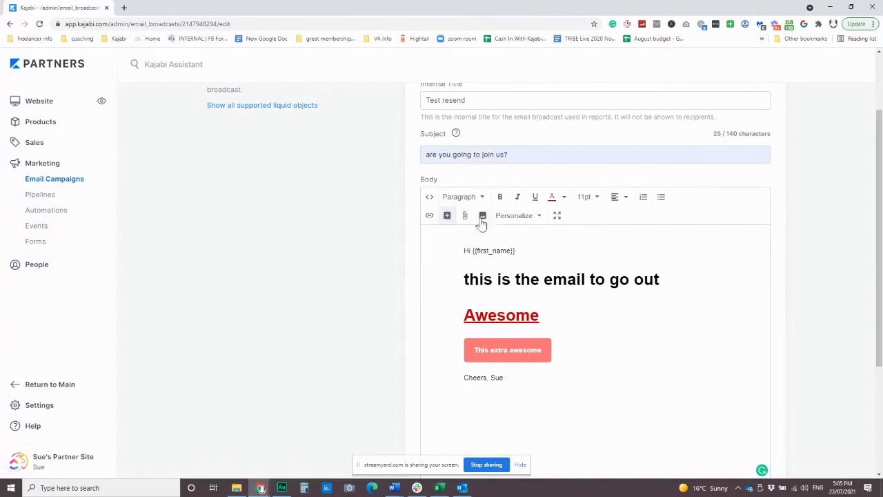
click(447, 217)
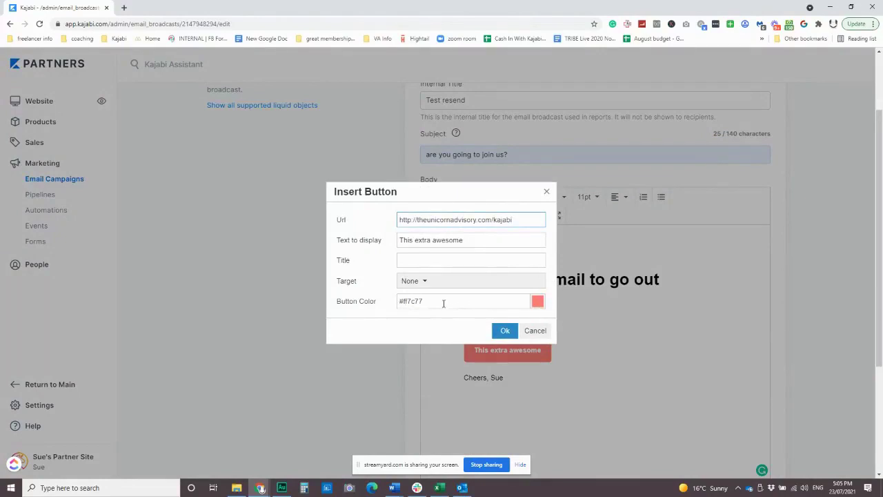
drag(443, 302, 403, 302)
text(000000)
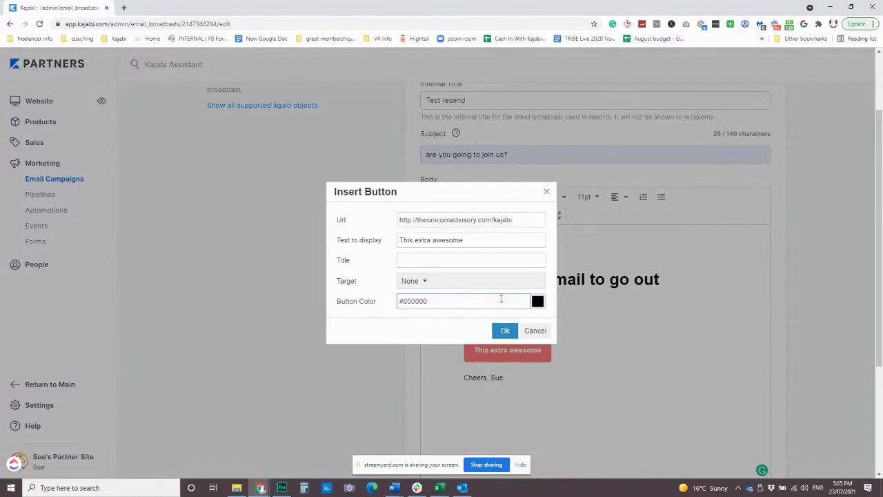
drag(427, 301, 405, 301)
text(ff7c77)
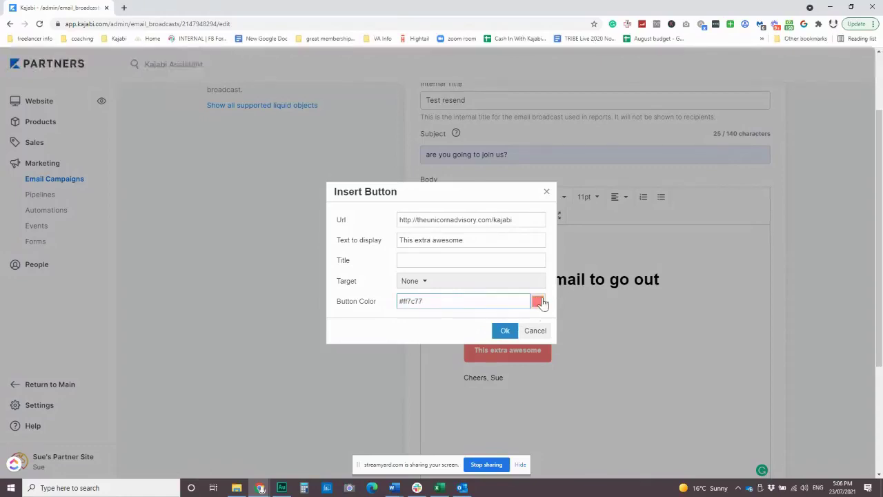
click(505, 330)
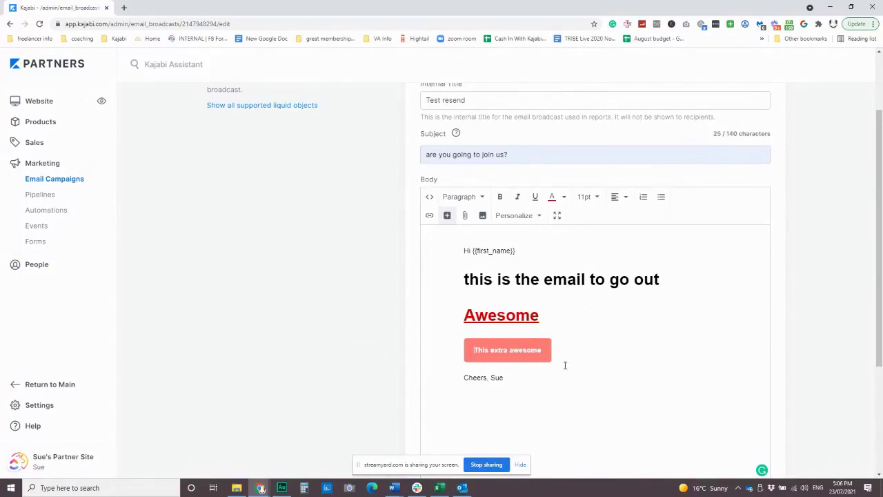
- Add three new lines below the "This extra awesome" button in the email body
scroll(568, 362, down, 2)
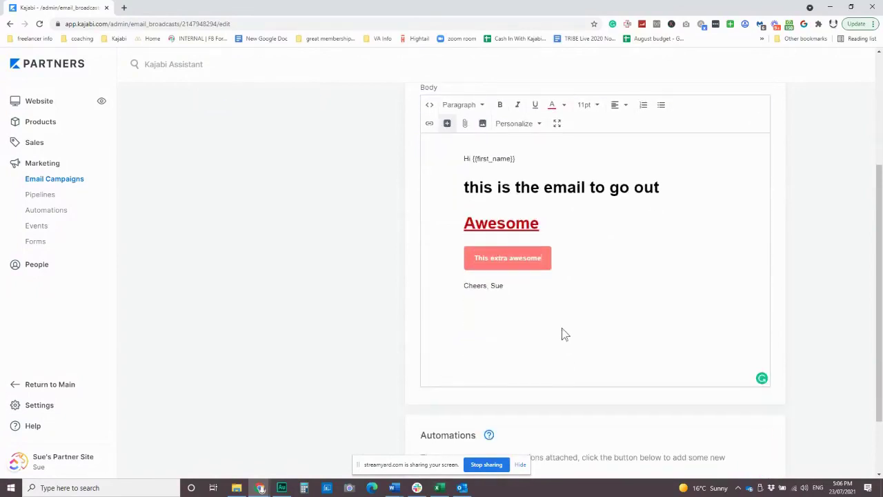
scroll(554, 340, up, 1)
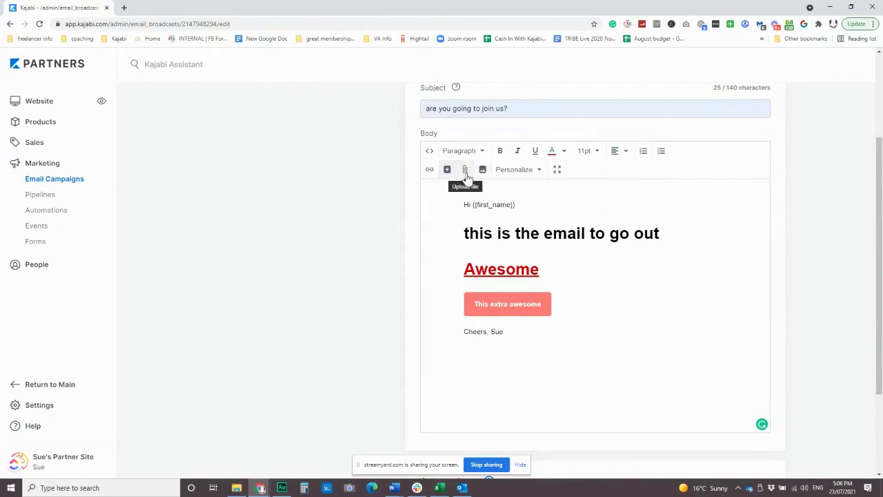
click(542, 236)
click(591, 311)
key(Return)
key(Return)
key(Return)
- Upload the file "Kajabi Evergreen Webinar Checklist" from the Graphics folder on the Desktop as a download in the email body
click(465, 170)
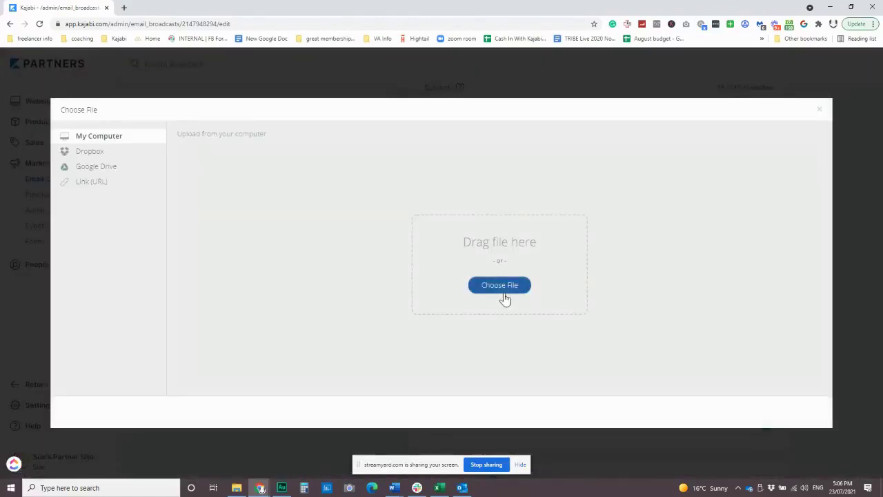
click(503, 285)
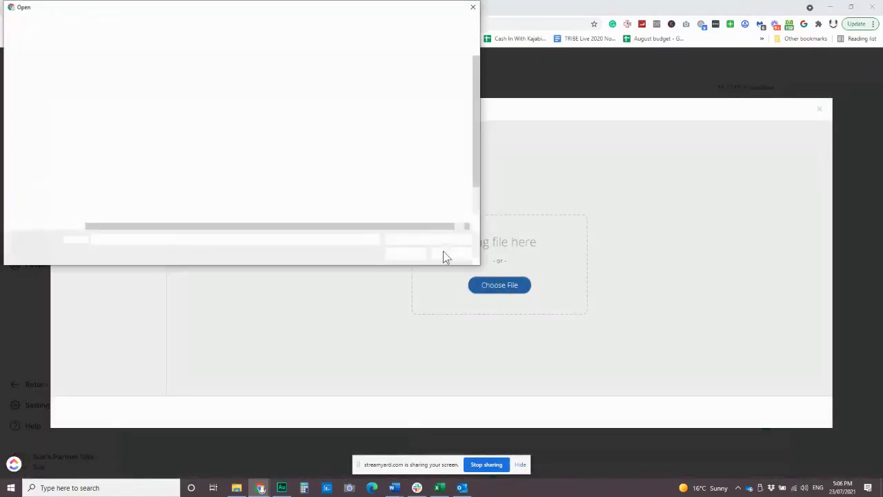
click(49, 72)
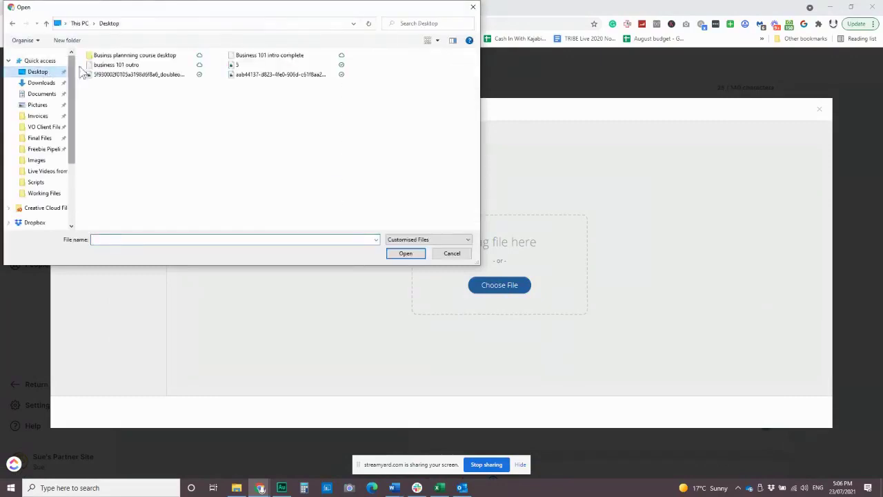
double_click(278, 60)
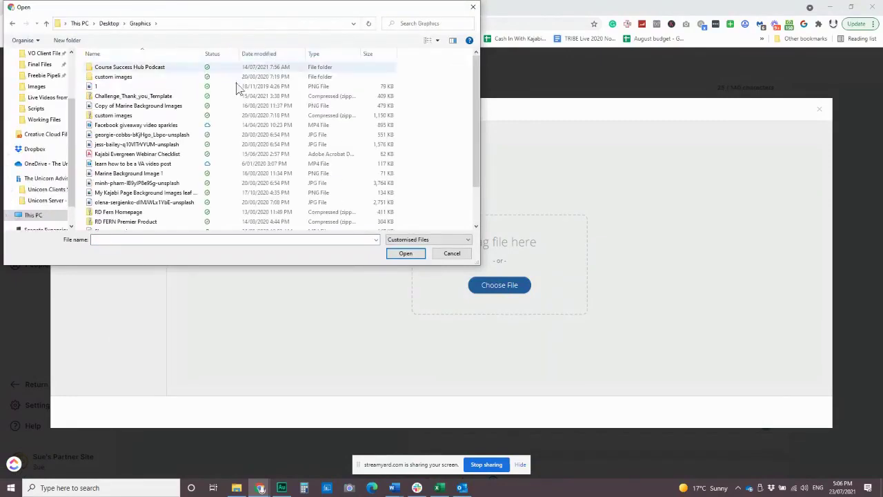
click(159, 153)
click(404, 253)
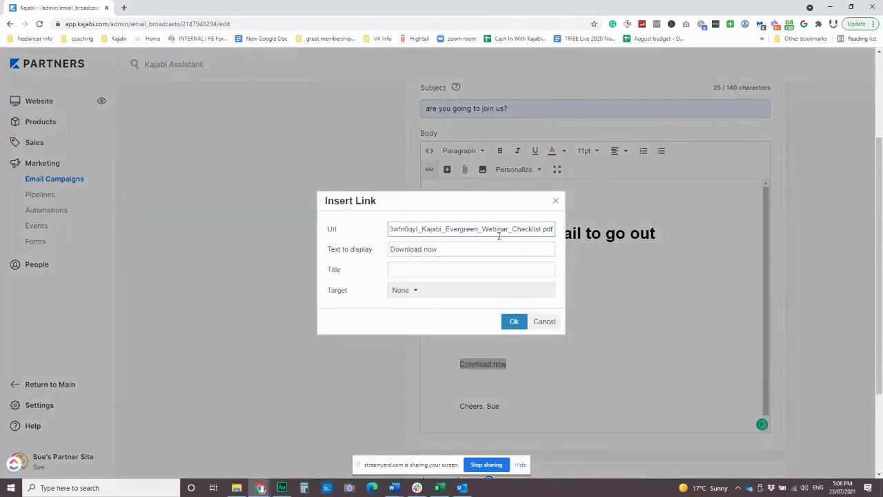
- Check the uploaded checklist's URL and insert the "Download now" link with New Window as its target
click(498, 232)
key(Home)
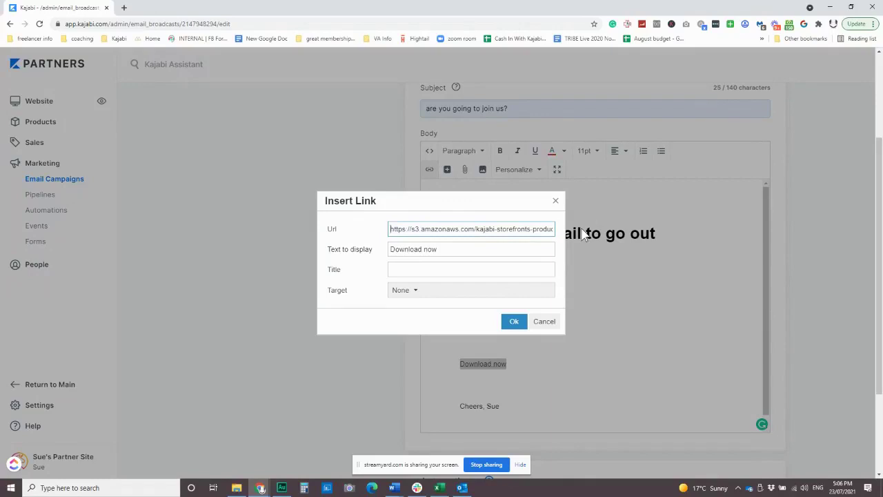
key(ctrl+a)
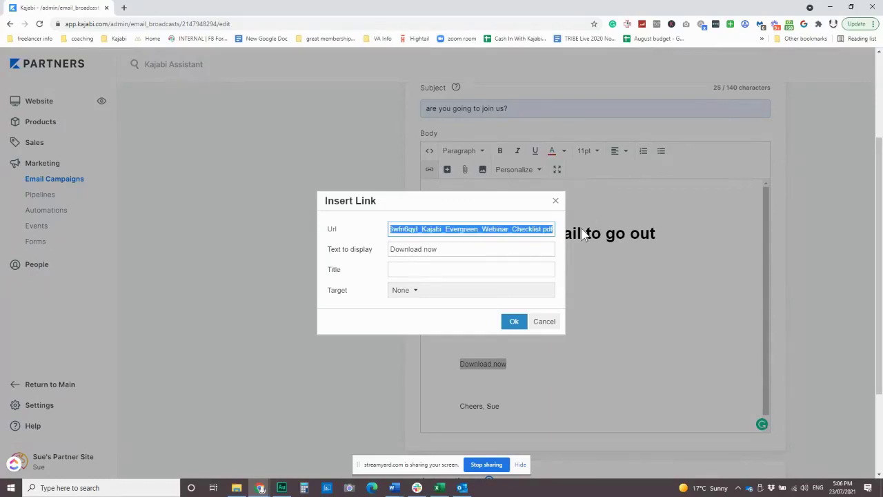
click(522, 230)
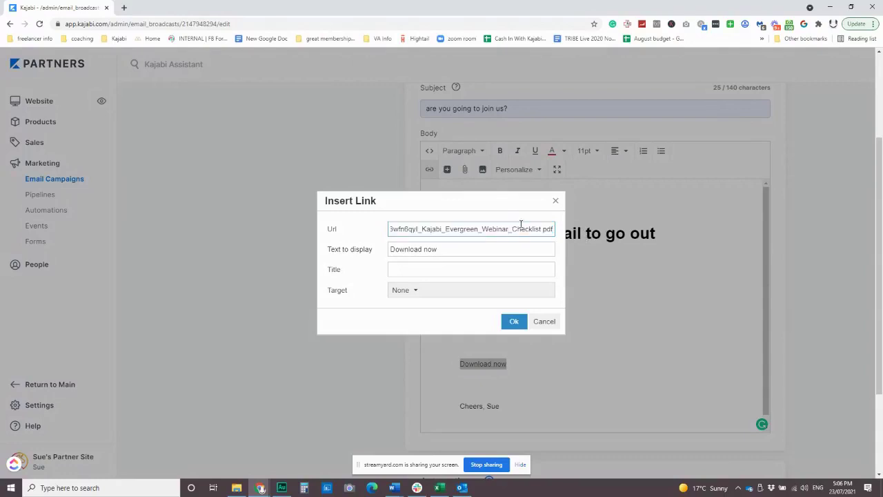
key(Home)
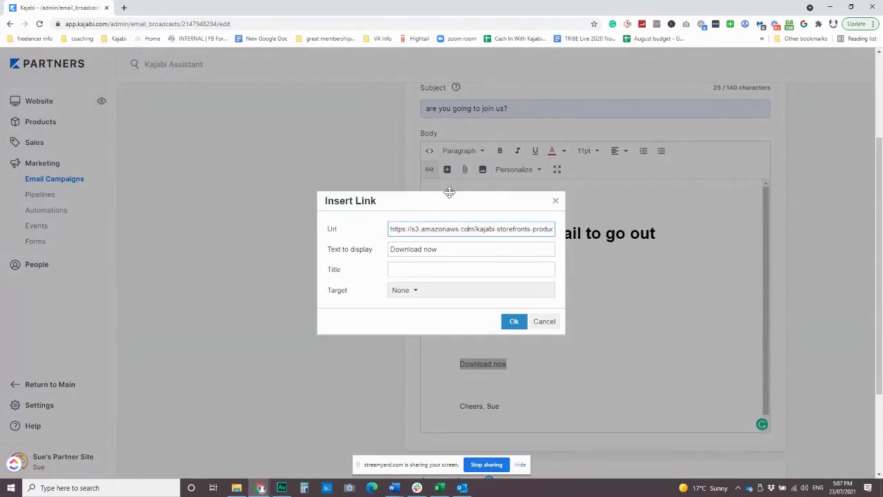
click(417, 290)
click(419, 335)
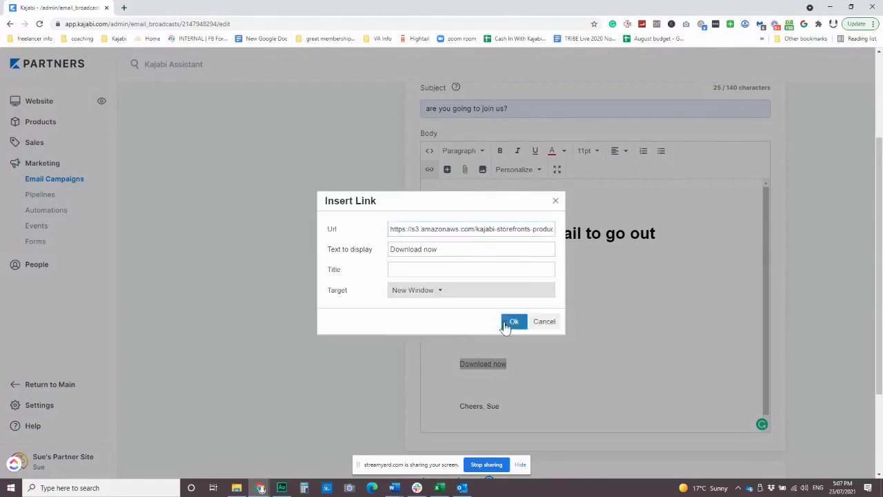
click(507, 326)
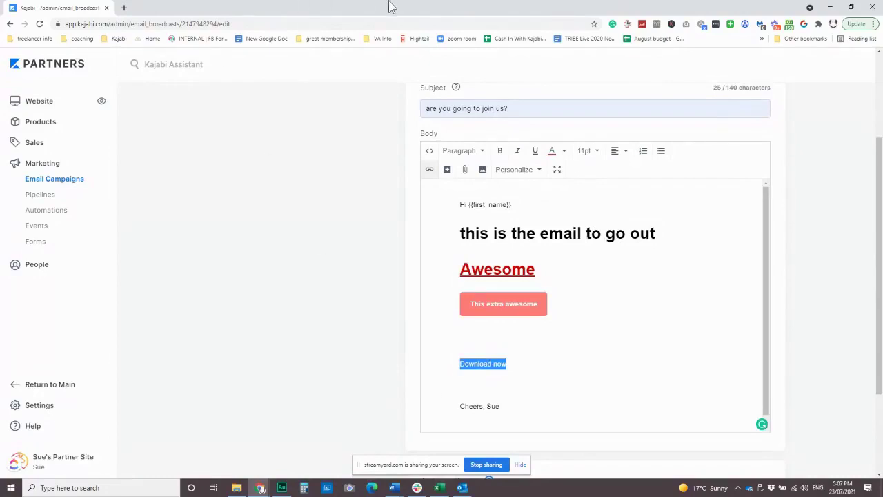
- Extend the link text to "Download your checklist now" and convert the link into a button with colour #000000
click(567, 371)
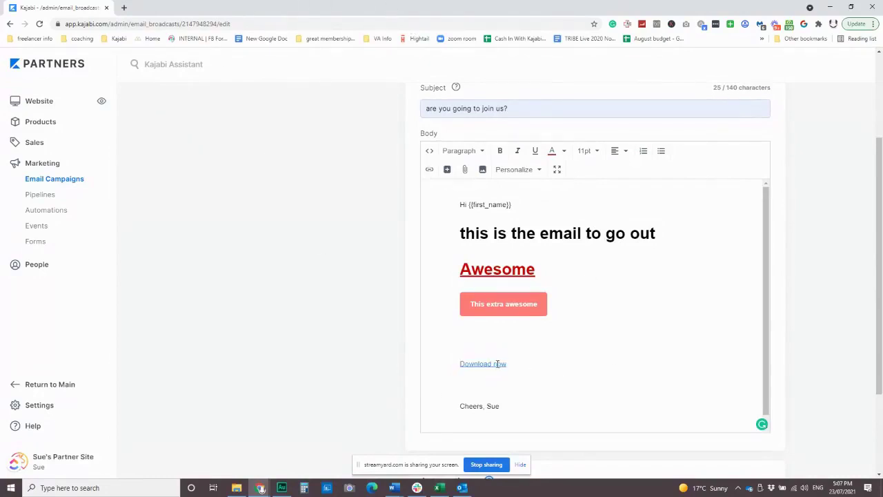
click(497, 363)
text(your checklist)
drag(561, 365, 455, 366)
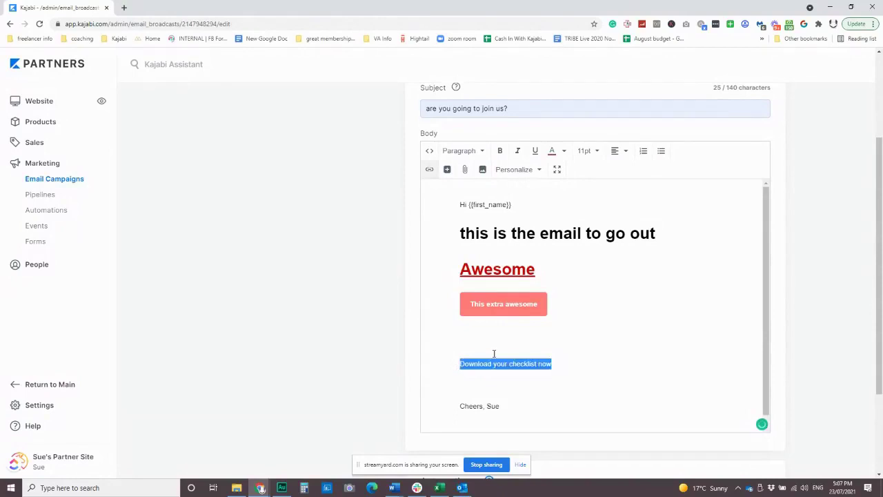
click(446, 169)
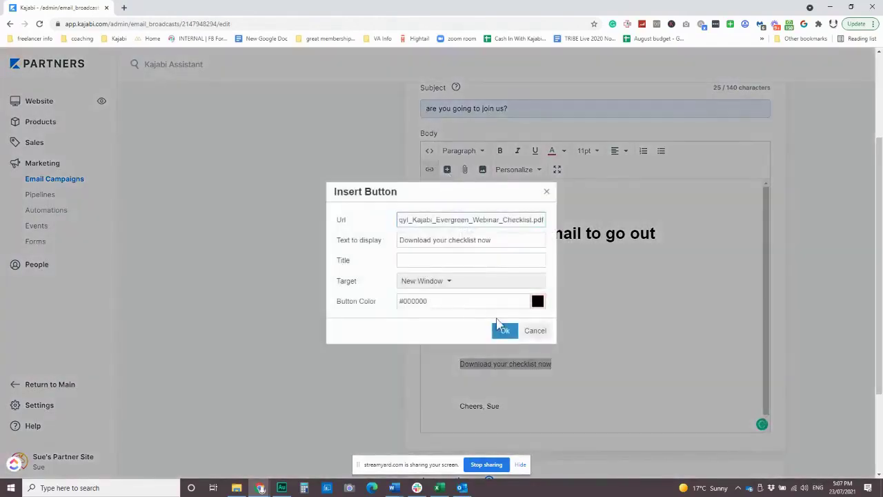
click(504, 332)
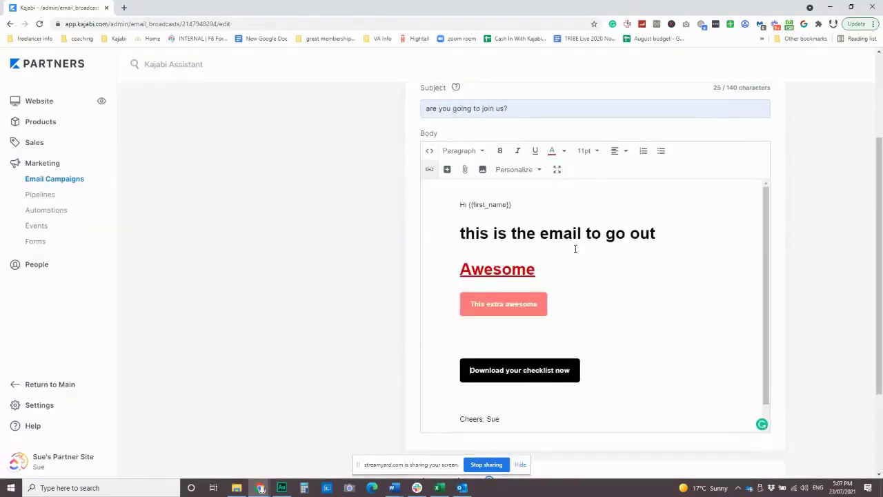
- Set the colour of the "Download your checklist now" button to #ff7c77
click(447, 170)
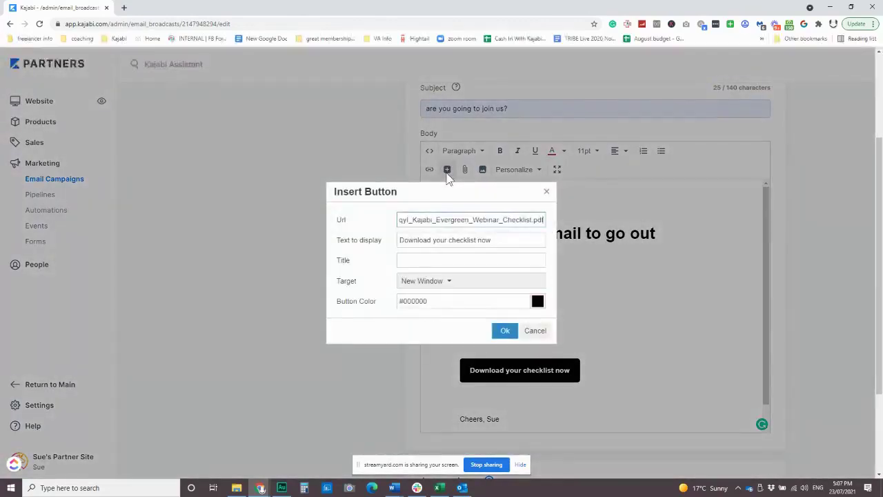
key(Home)
drag(443, 302, 407, 302)
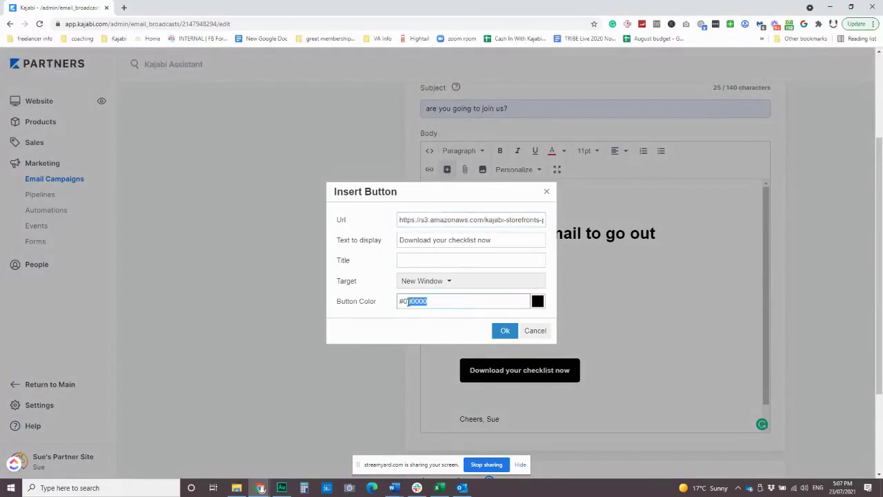
text(ffc77)
click(505, 330)
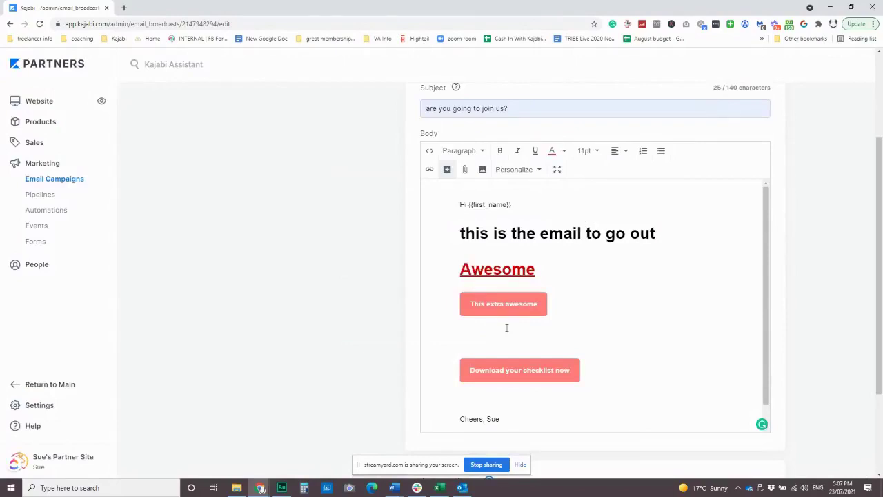
- Recolour the "Download your checklist now" button to light blue #78acff by shifting its hue in the colour picker
click(447, 169)
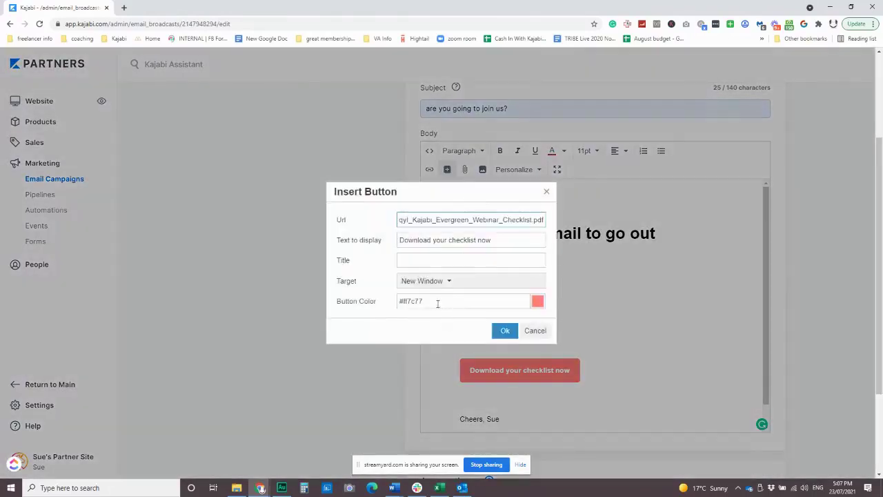
click(537, 303)
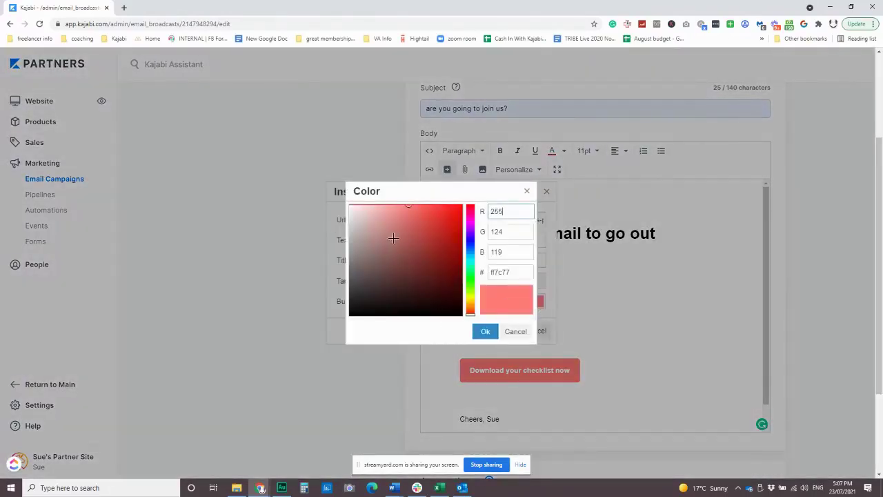
drag(470, 312, 468, 246)
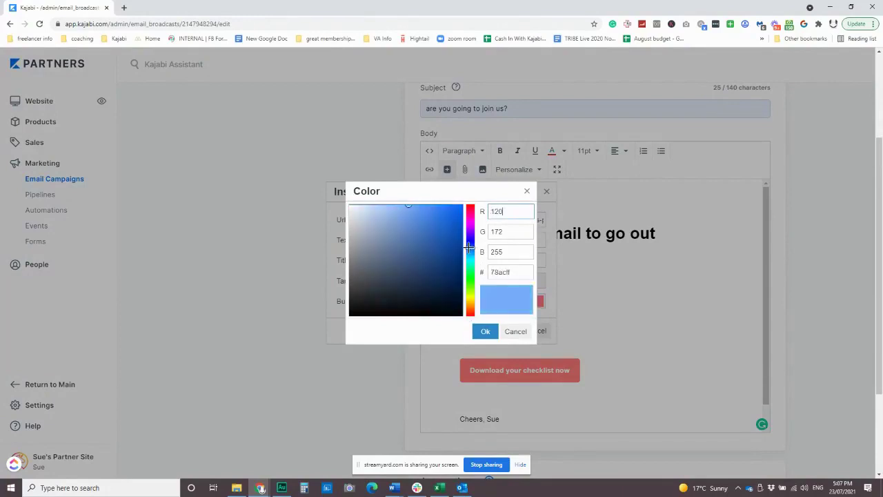
click(486, 331)
click(505, 330)
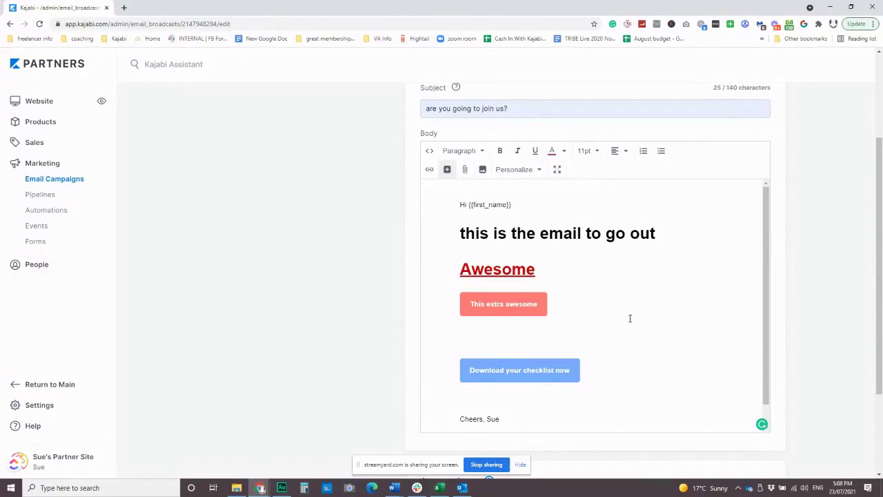
- Save the broadcast's content and check the finished email in the review stage
scroll(632, 329, down, 1)
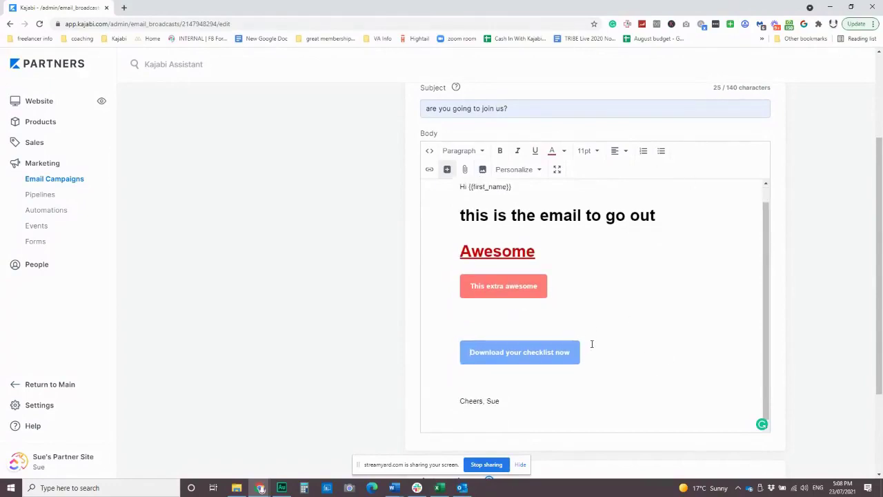
scroll(589, 342, up, 1)
scroll(648, 276, down, 1)
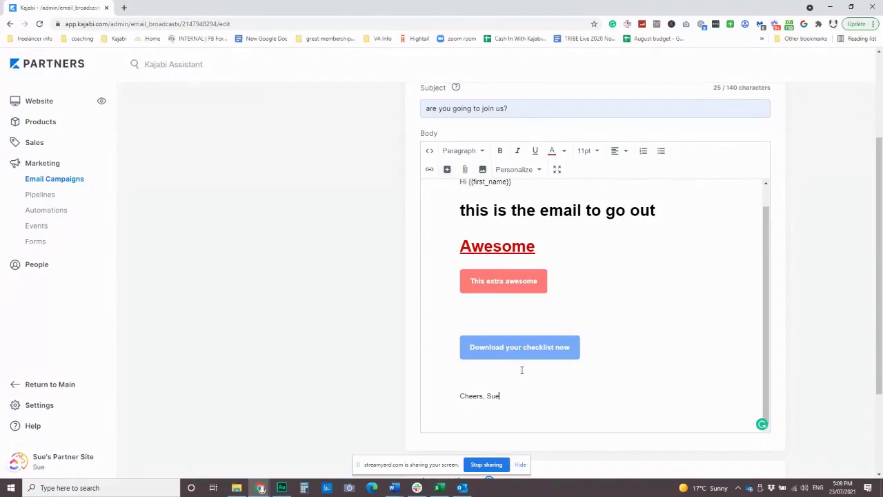
scroll(524, 366, down, 2)
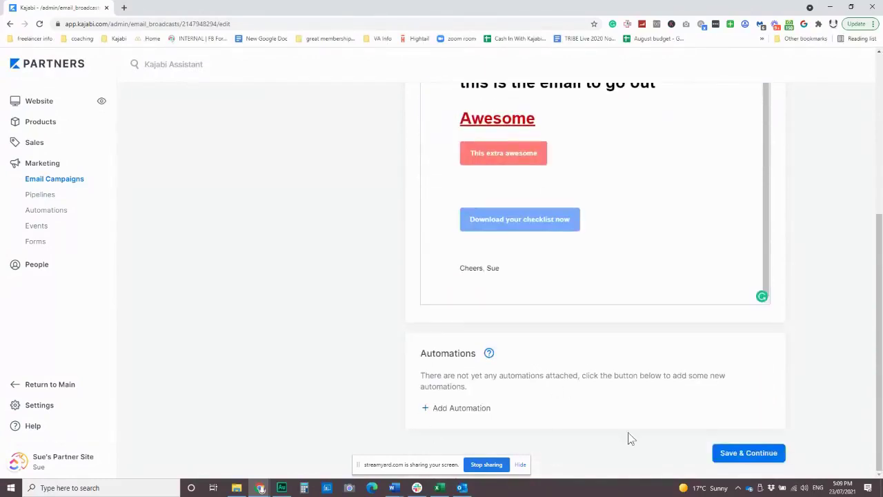
click(755, 458)
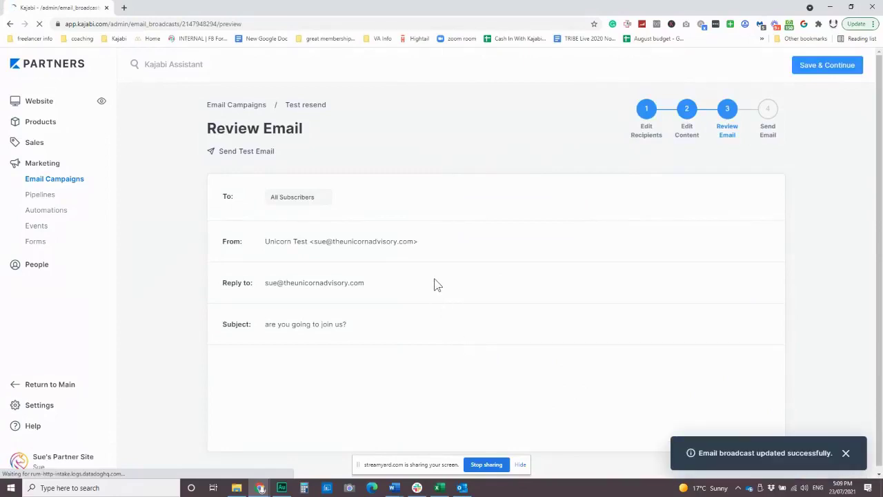
scroll(436, 283, down, 3)
scroll(623, 214, up, 3)
scroll(490, 331, down, 3)
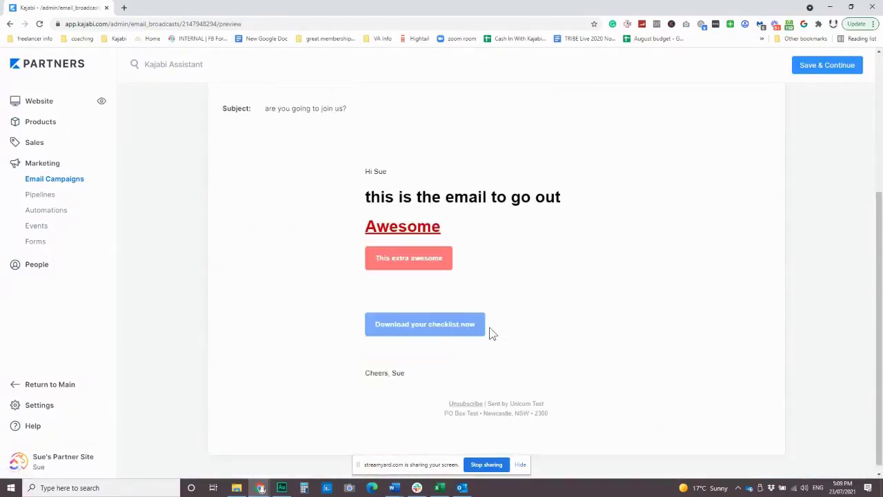
scroll(481, 260, up, 3)
click(684, 129)
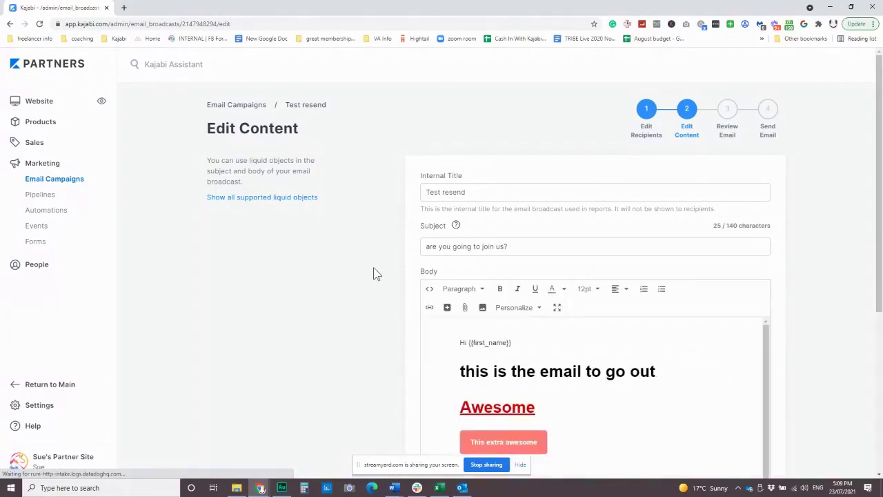
scroll(373, 269, down, 4)
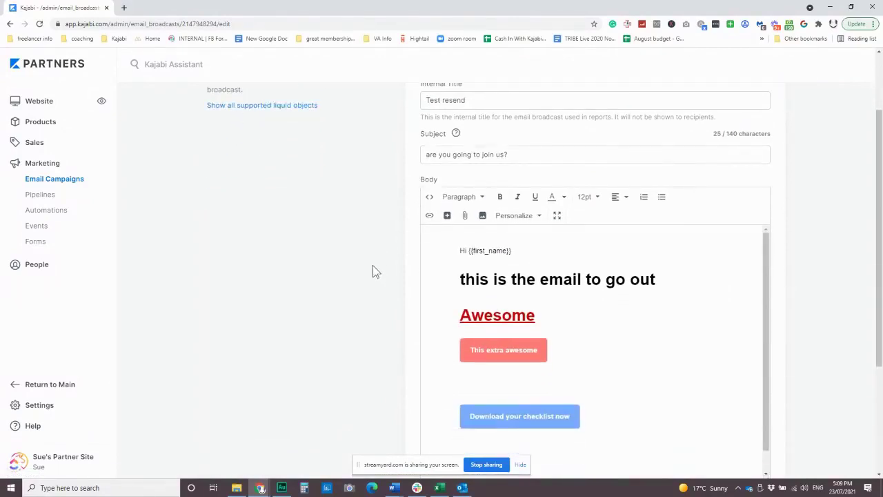
scroll(372, 268, up, 1)
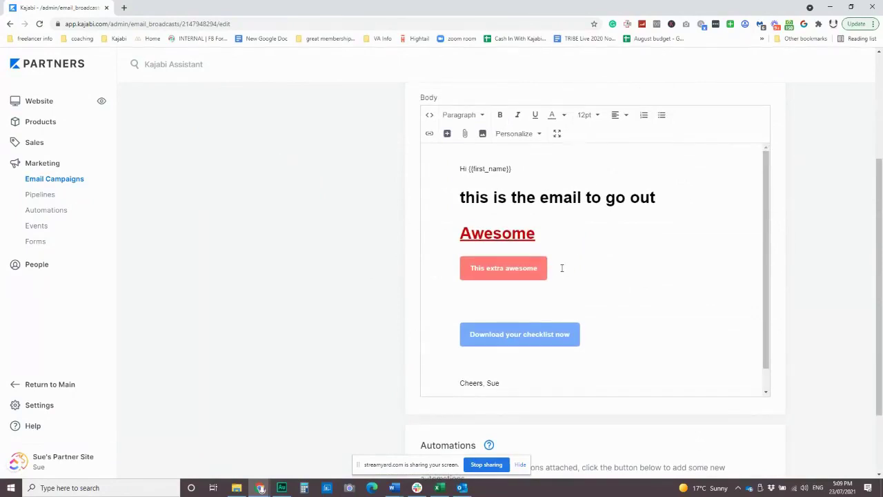
scroll(554, 266, down, 1)
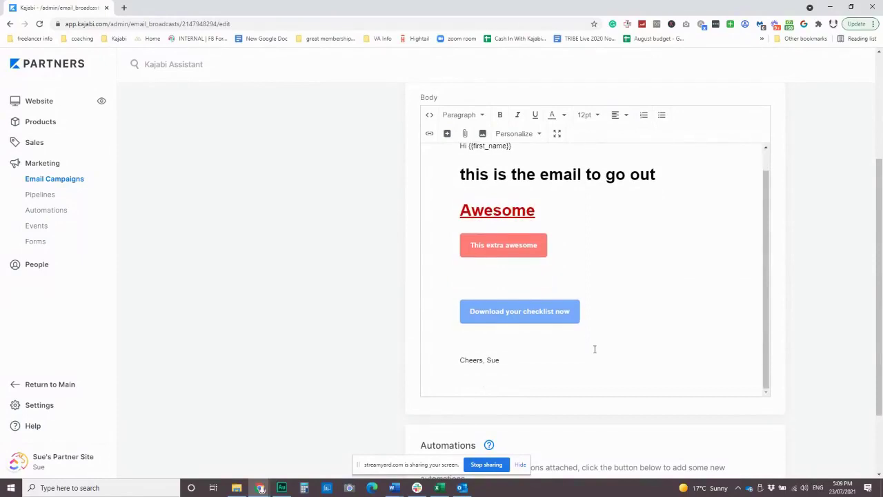
scroll(600, 351, down, 3)
click(463, 411)
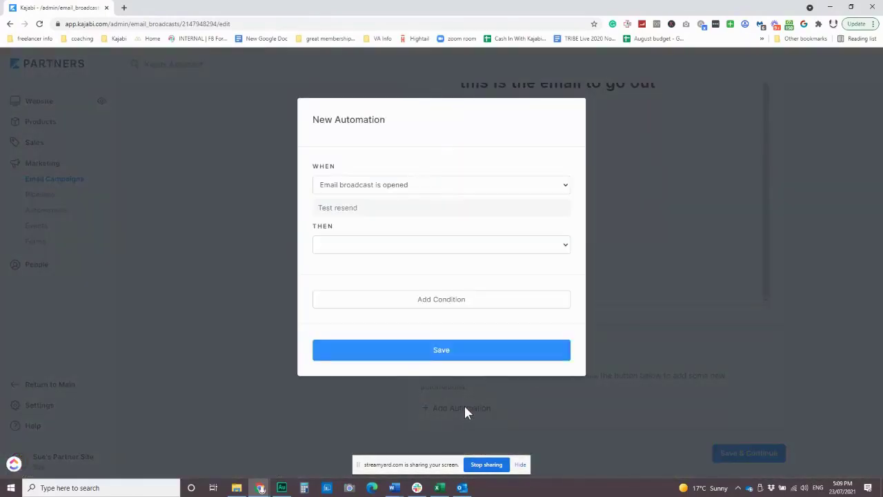
click(390, 189)
click(392, 218)
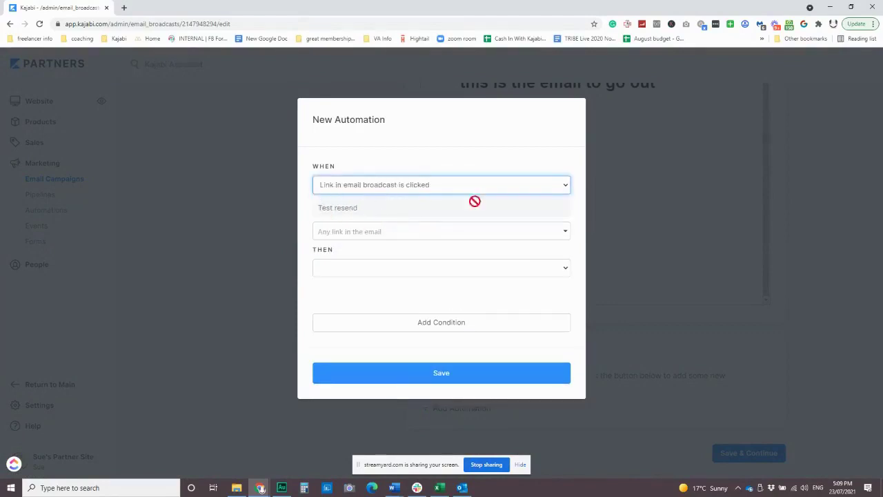
click(425, 235)
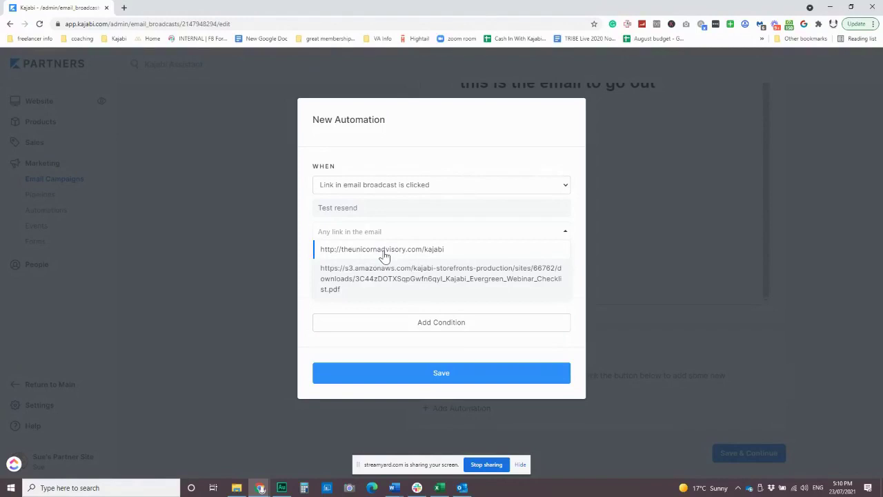
click(418, 253)
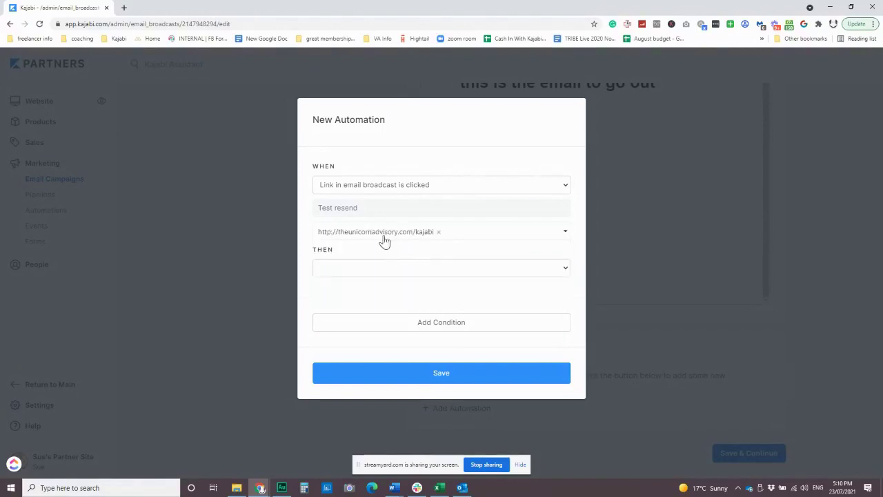
- Make the automation add a new tag "Kajabi Interest" and save it
click(436, 272)
click(383, 388)
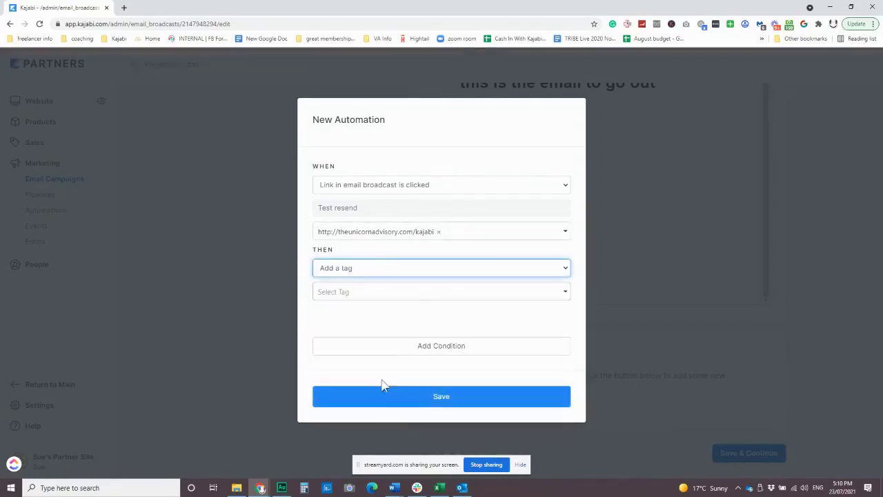
click(381, 294)
text(Kaj)
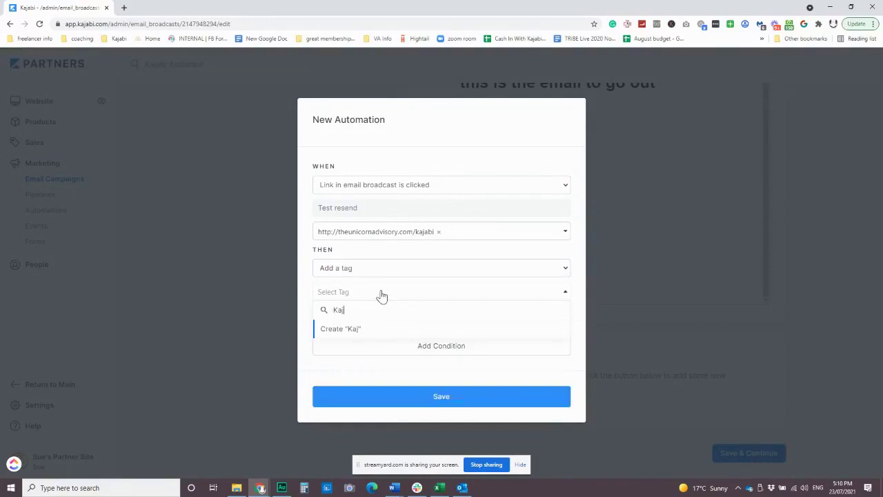
text(abi Interest)
click(381, 330)
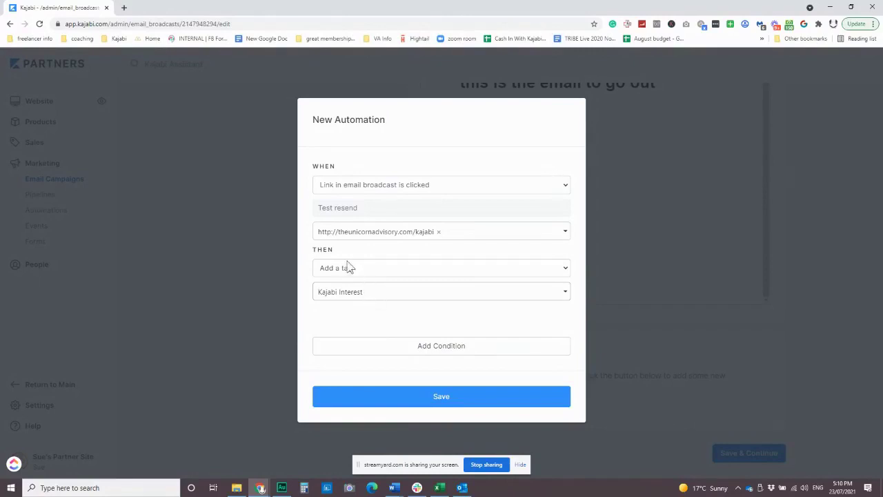
click(436, 395)
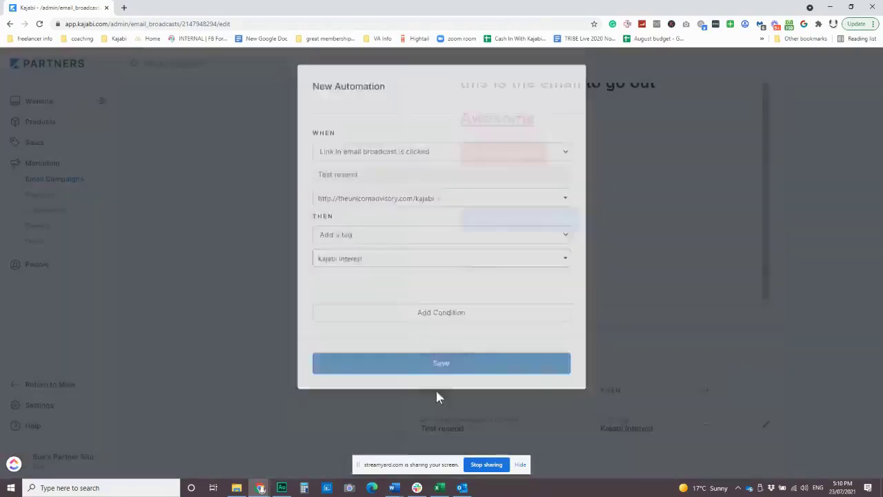
- Check the attached automation, save the content again and review the email preview
scroll(421, 375, down, 1)
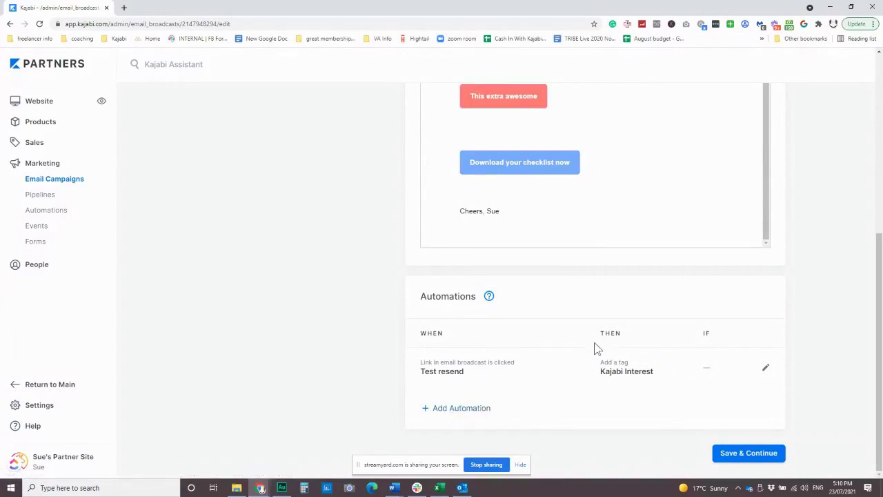
scroll(586, 352, up, 5)
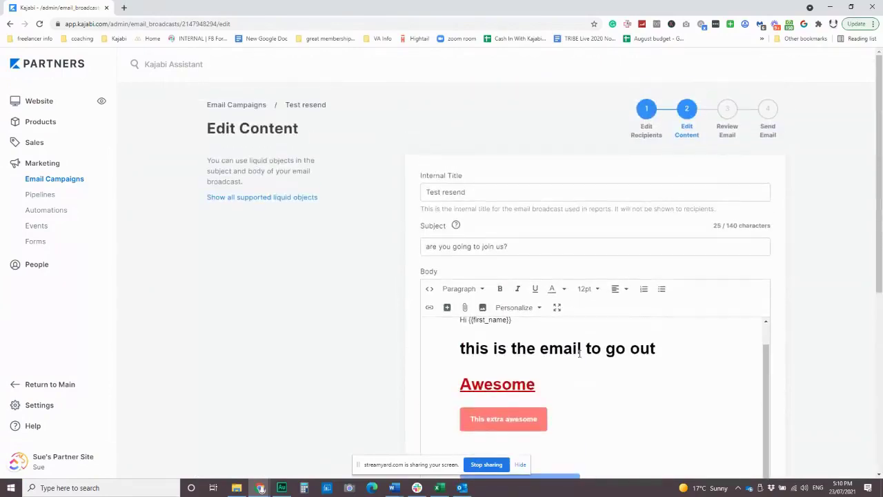
scroll(538, 296, down, 5)
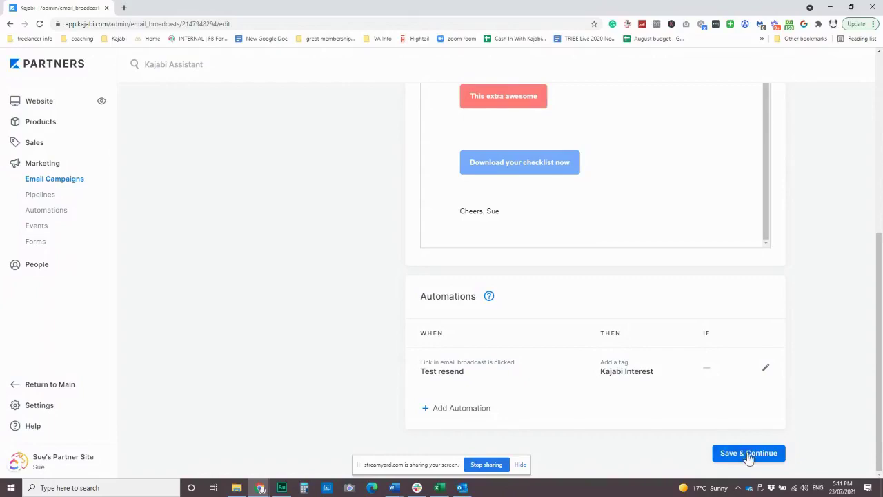
click(746, 456)
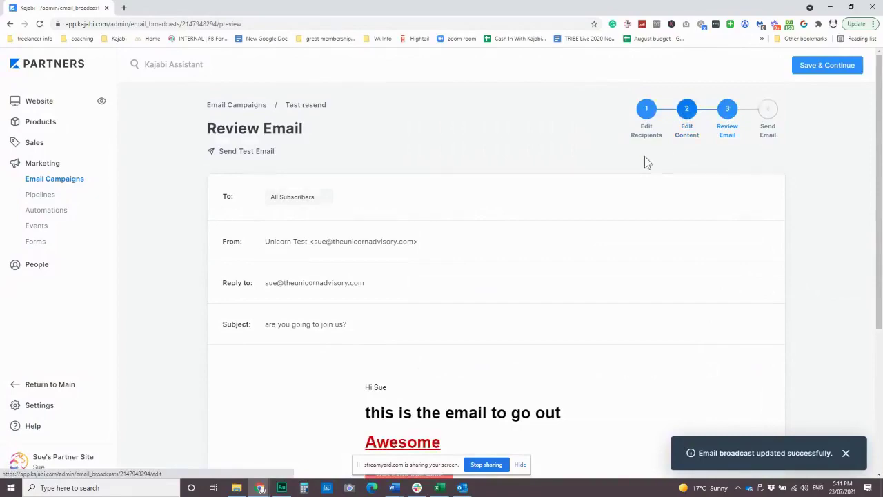
scroll(615, 207, down, 3)
scroll(674, 283, up, 1)
scroll(672, 282, down, 1)
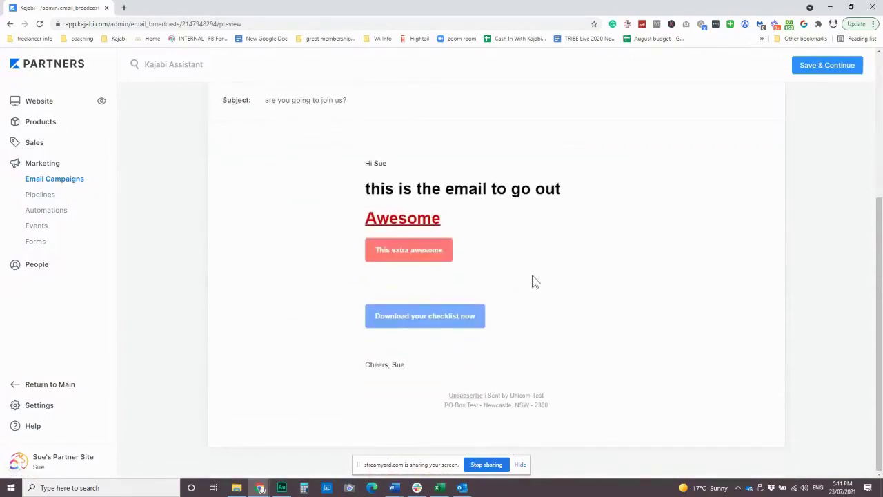
scroll(607, 279, up, 3)
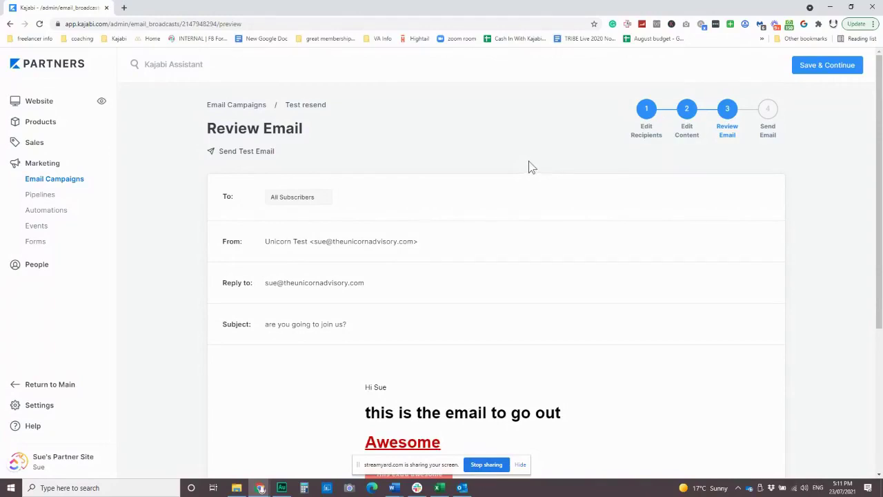
- Go to the send stage, examine the Schedule for later date and time options, and keep the broadcast as a draft
click(769, 112)
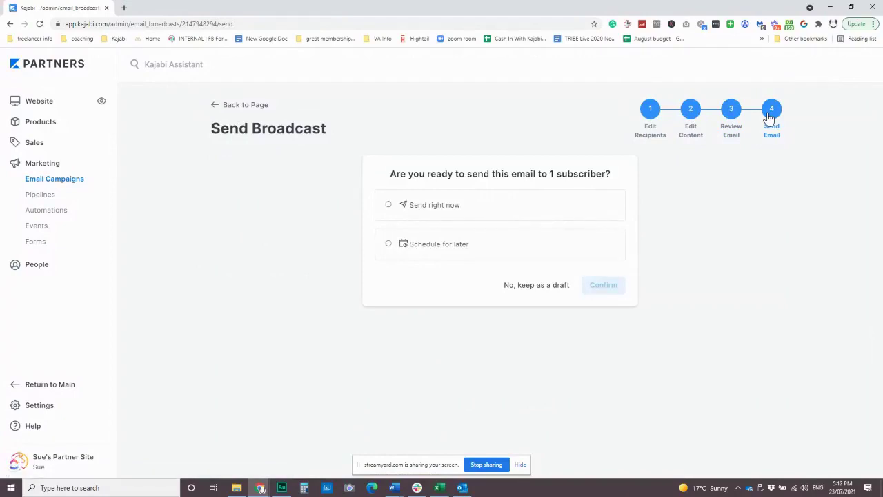
click(440, 246)
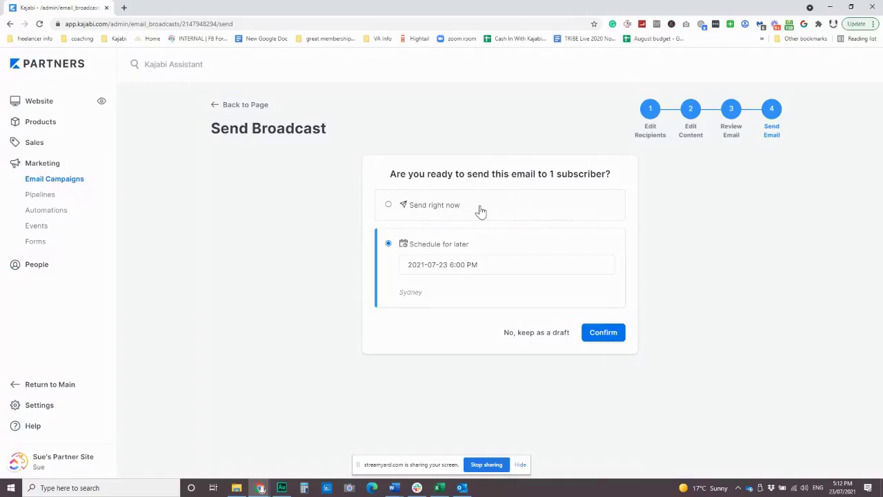
click(439, 265)
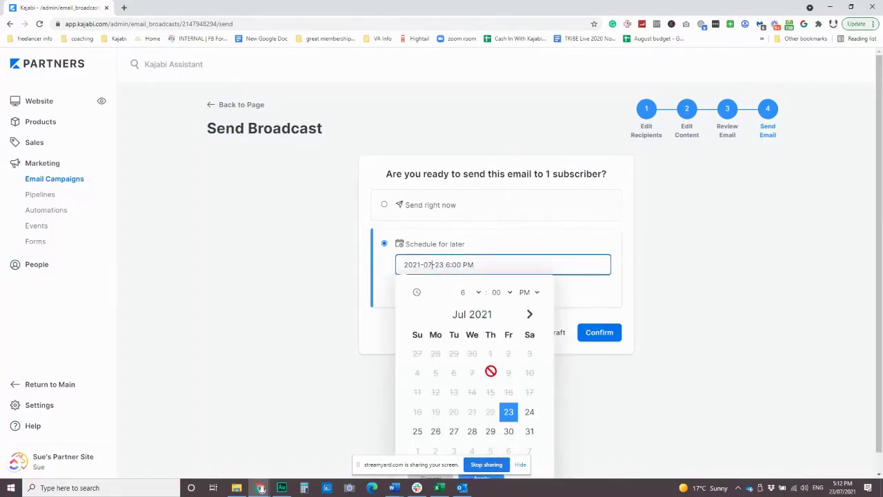
scroll(508, 293, down, 1)
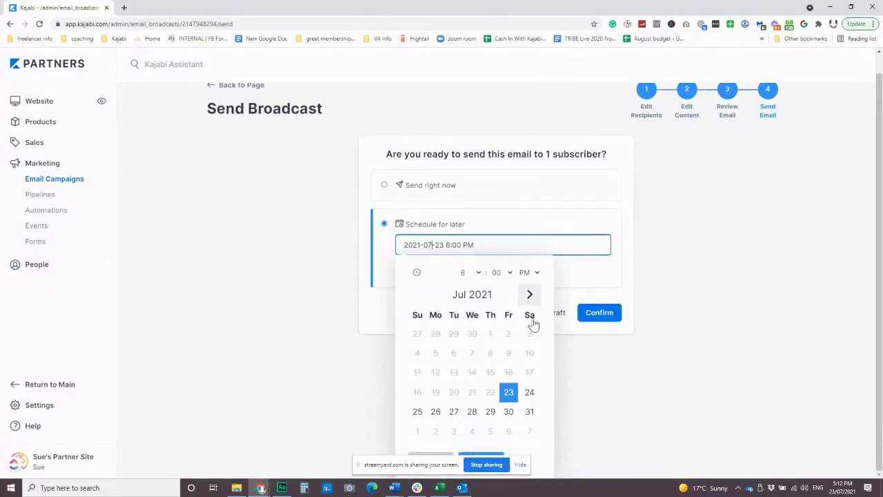
drag(406, 466, 239, 459)
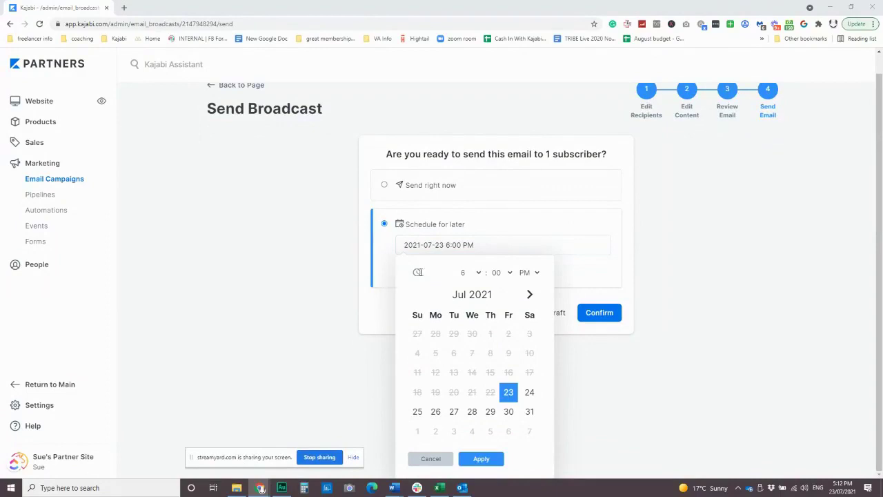
click(397, 274)
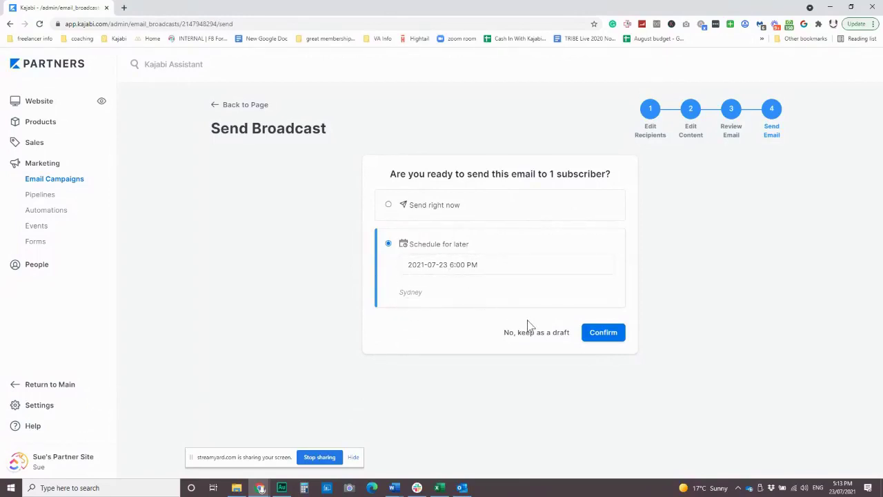
click(544, 337)
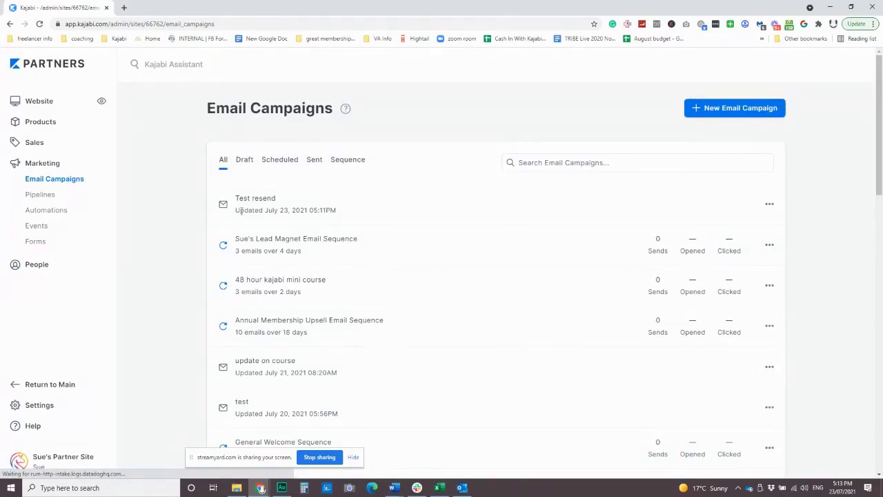
- Create a new email sequence titled "Challenge Registration"
click(693, 112)
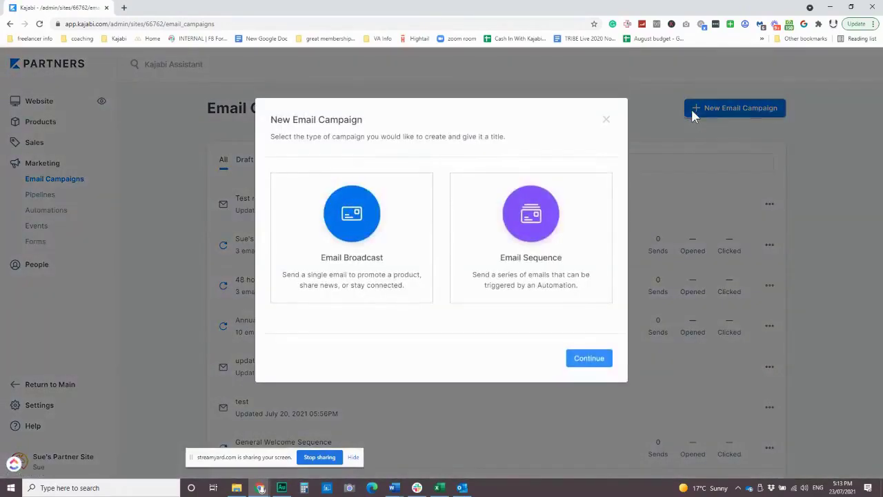
click(548, 219)
click(590, 383)
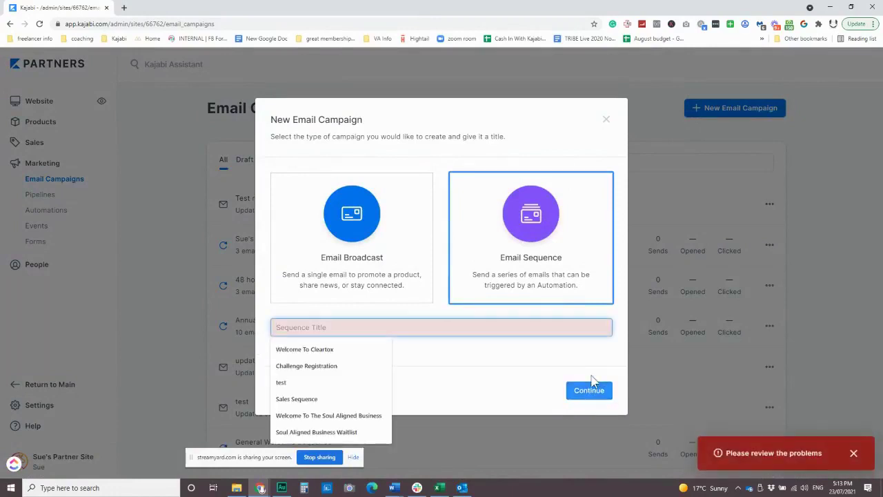
click(328, 364)
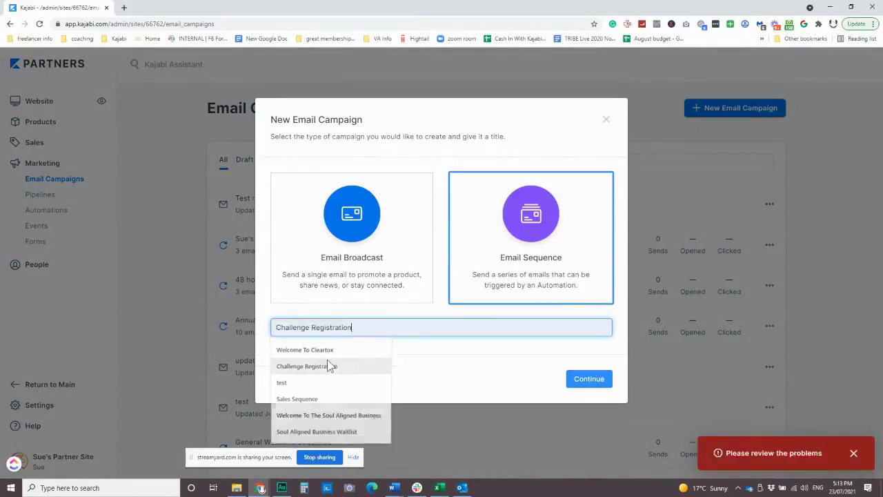
click(579, 381)
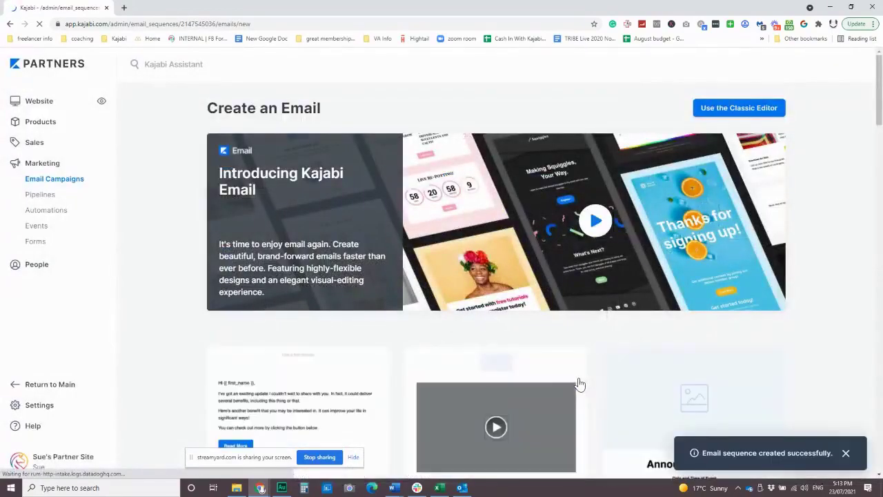
- Look through the email templates for the sequence's first email, and start it in the Classic Editor instead
scroll(372, 296, down, 3)
scroll(542, 216, down, 3)
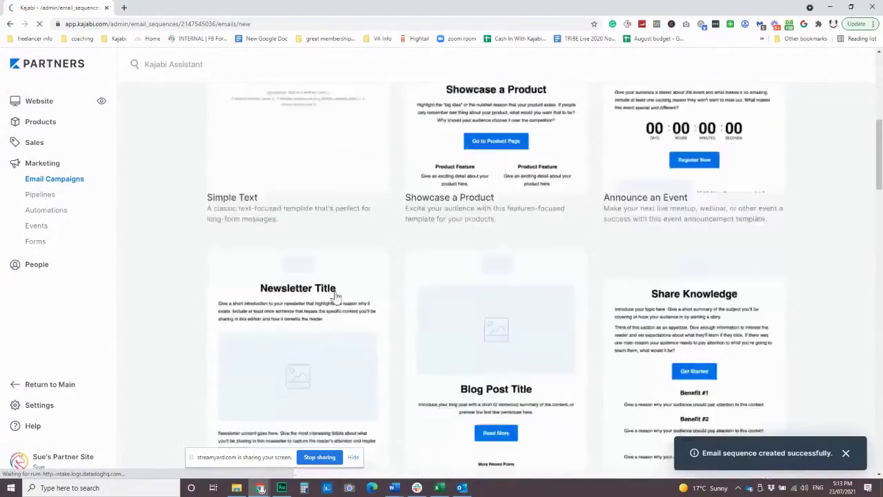
scroll(428, 345, down, 4)
scroll(481, 343, down, 2)
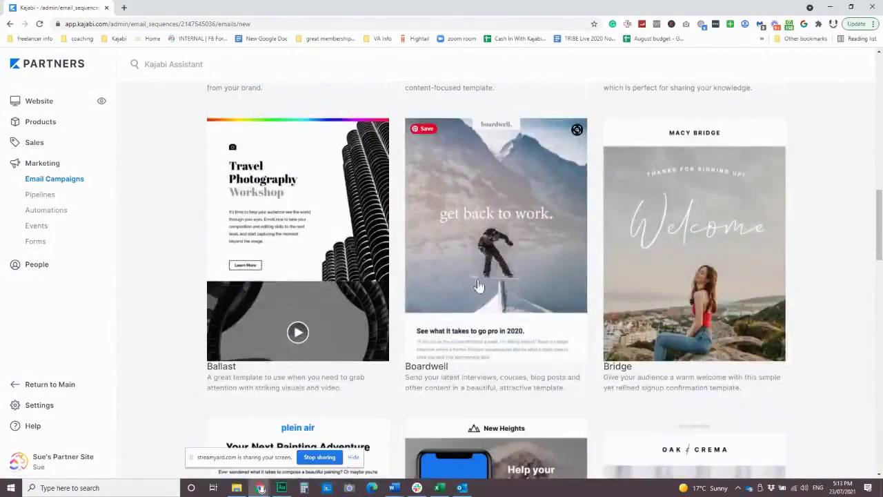
scroll(507, 266, up, 10)
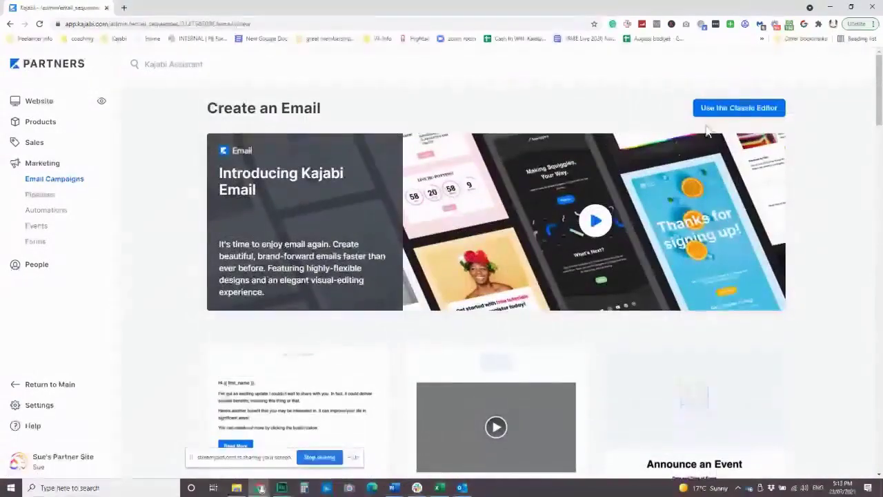
click(751, 109)
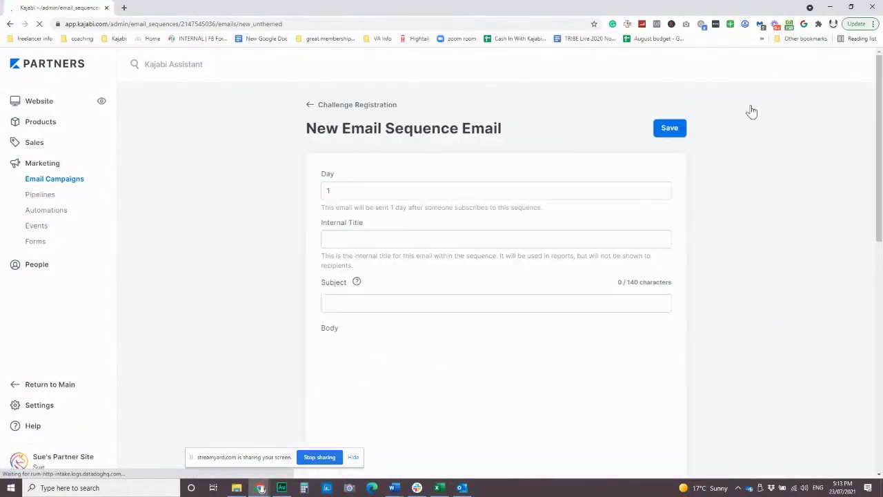
- Set the first email's Day to 0, trying Day 1 in between to compare the send timing
double_click(332, 191)
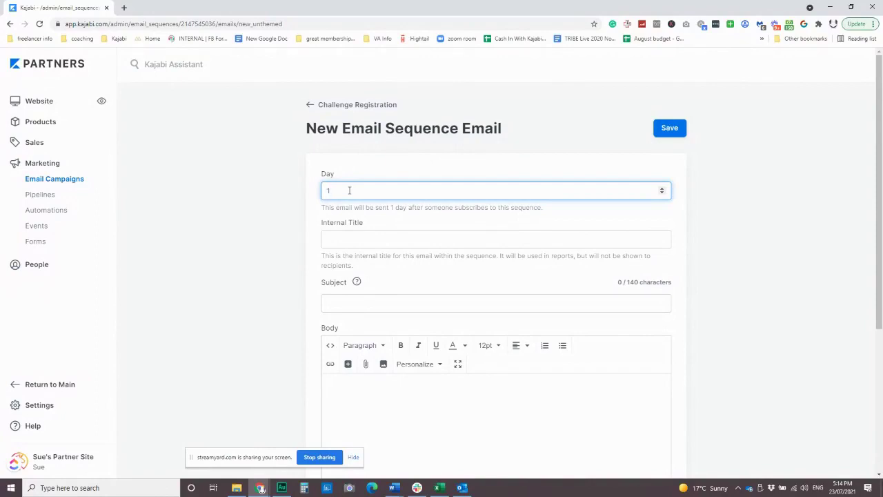
key(BackSpace)
text(0)
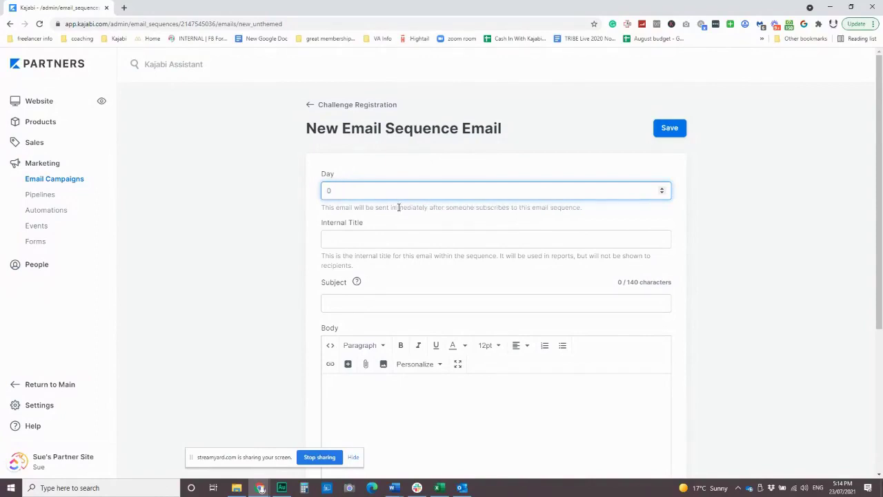
drag(336, 192, 319, 195)
text(1)
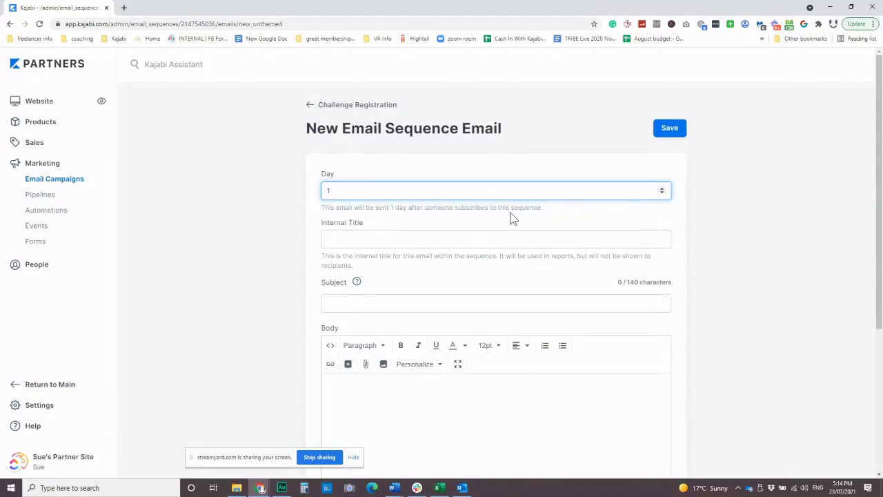
drag(338, 193, 321, 191)
text(0)
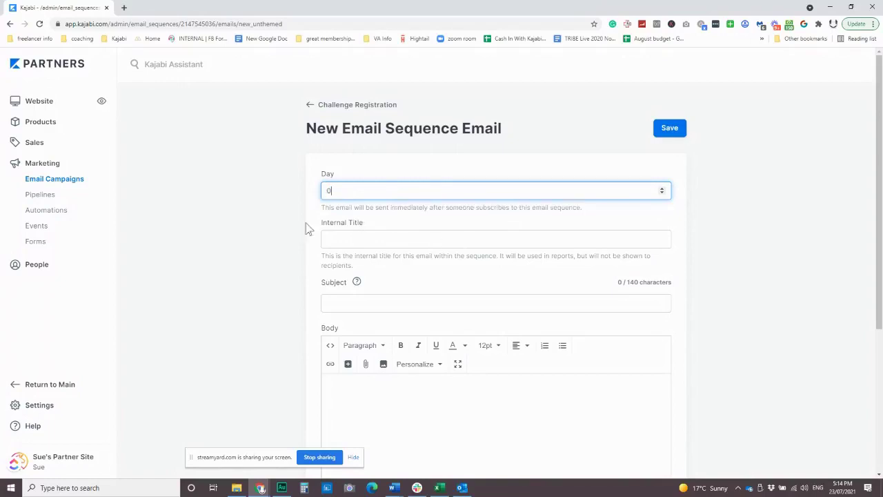
- Fill in "test" as both internal title and subject, enter "sdfds" as the body, and save the email
click(353, 234)
text(test)
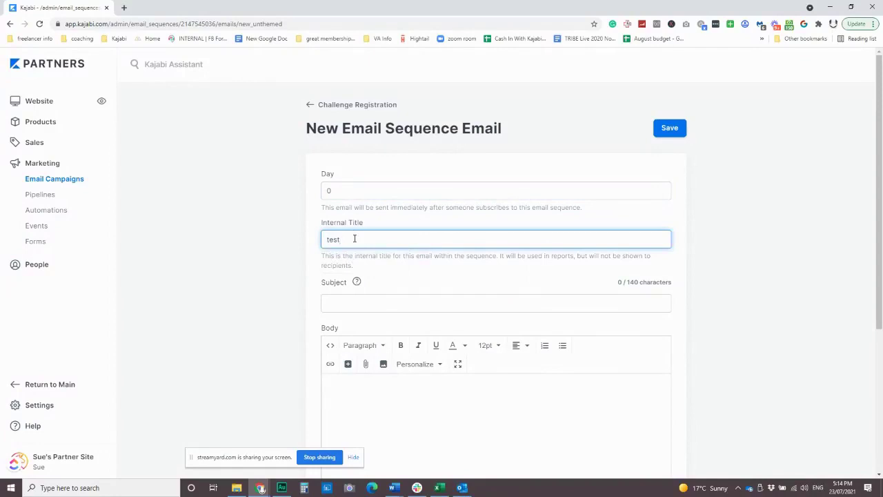
click(367, 302)
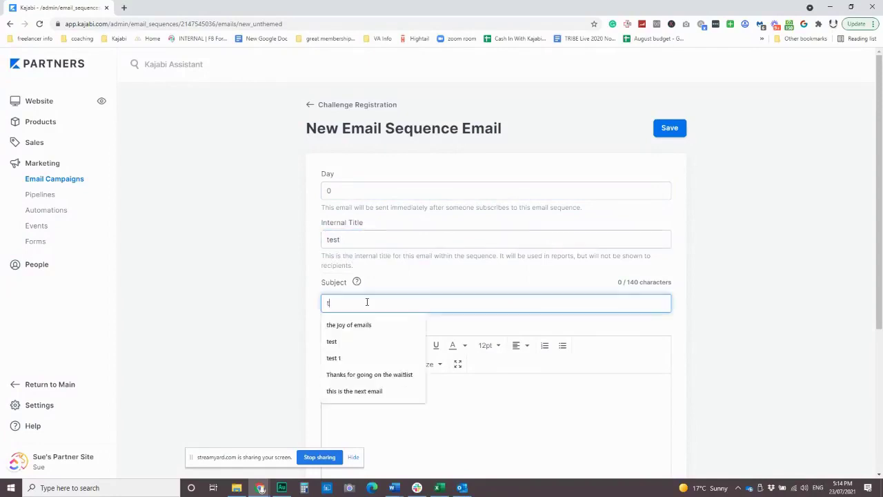
text(test)
click(405, 425)
text(sdfds)
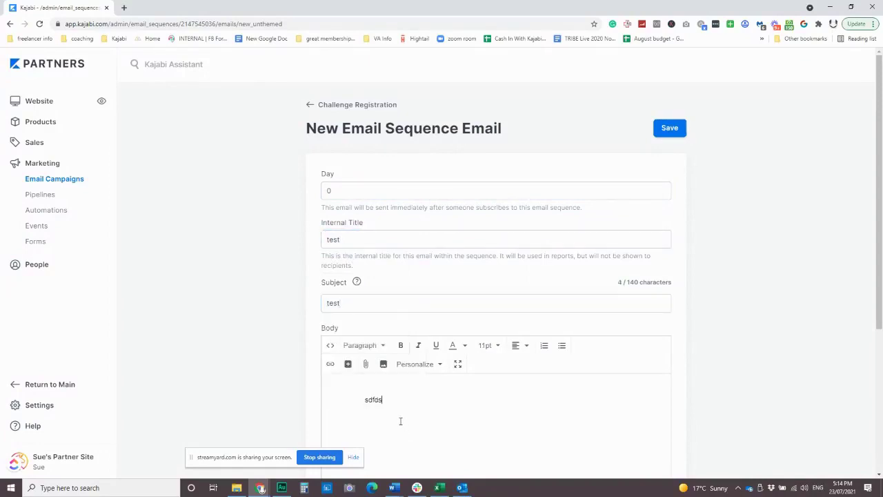
scroll(400, 421, down, 4)
scroll(396, 350, up, 2)
scroll(412, 343, down, 1)
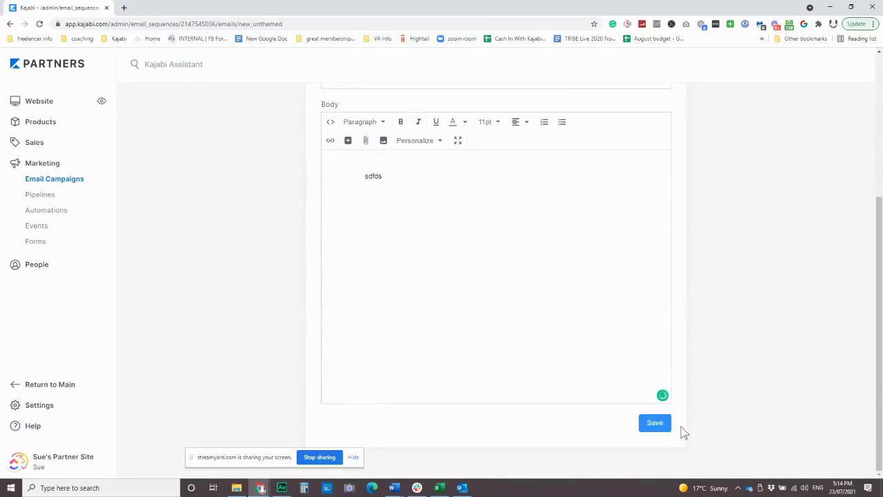
click(659, 425)
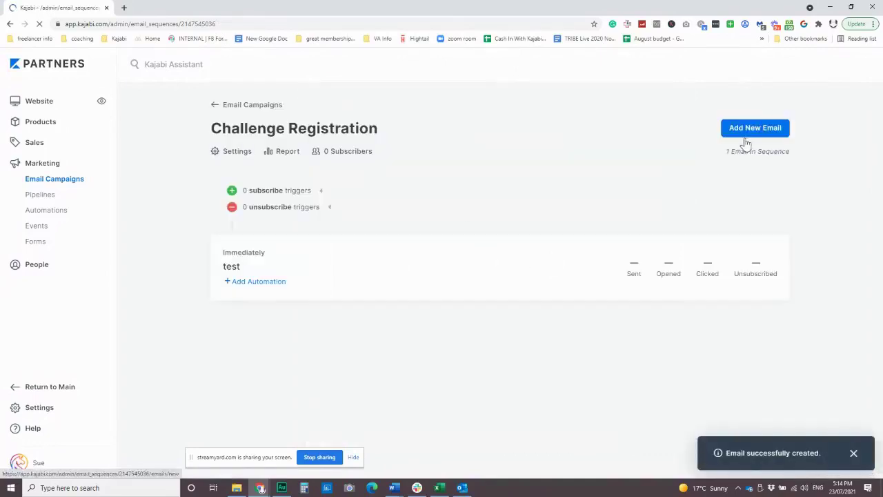
- Add a second email to the sequence from the Ballast template with the title "test2"
click(745, 135)
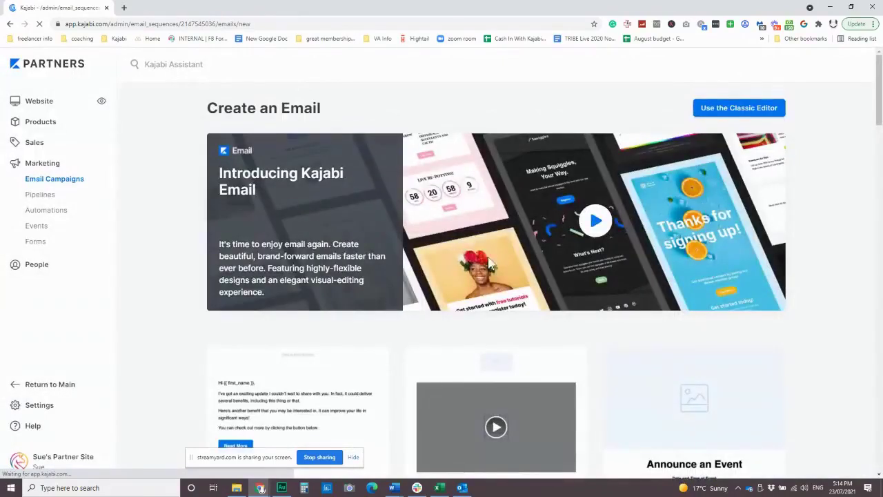
scroll(467, 253, down, 2)
scroll(467, 256, down, 10)
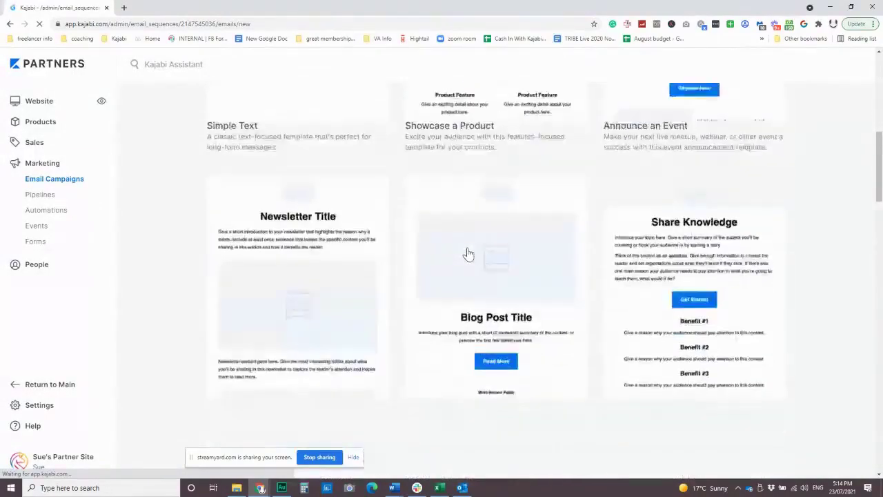
scroll(466, 254, up, 1)
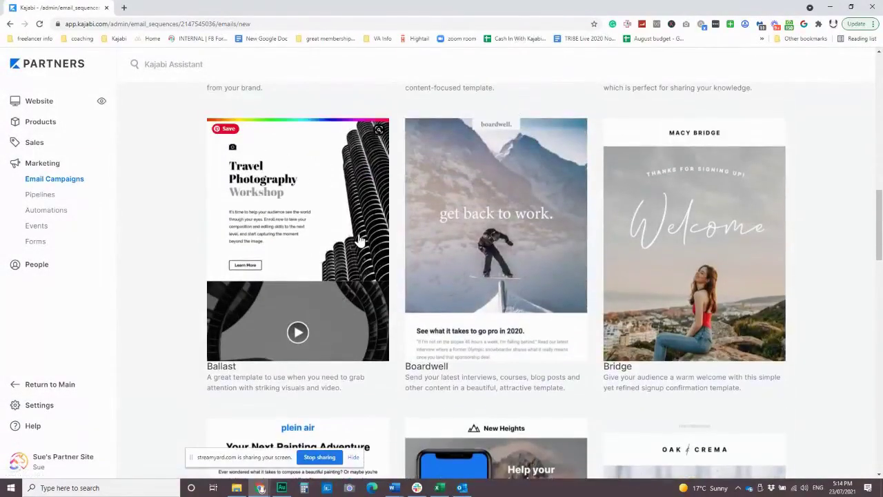
click(360, 240)
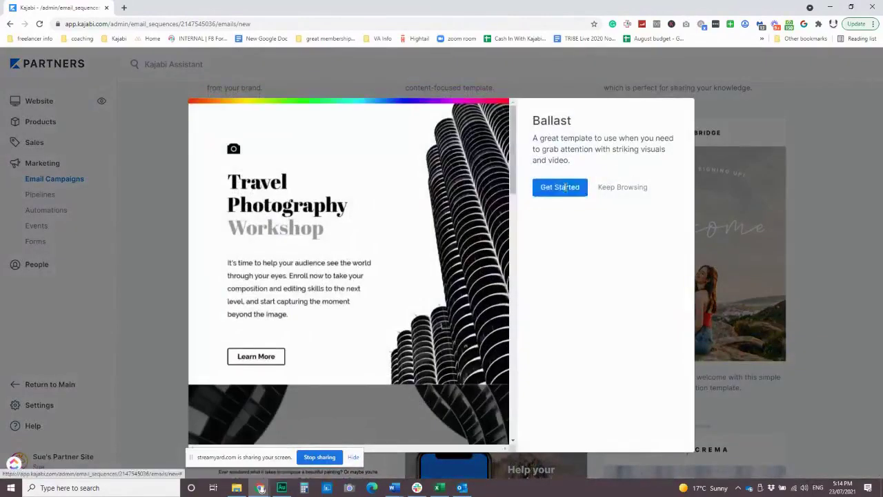
click(558, 191)
click(558, 195)
text(test2)
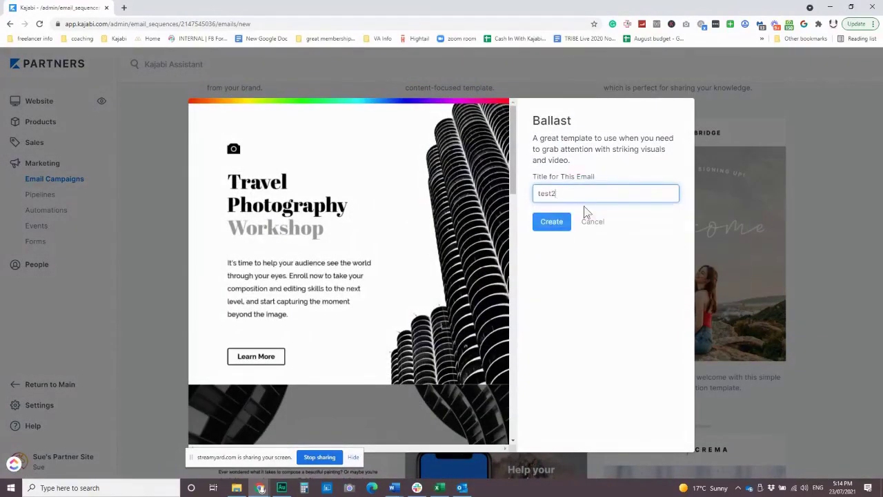
click(558, 222)
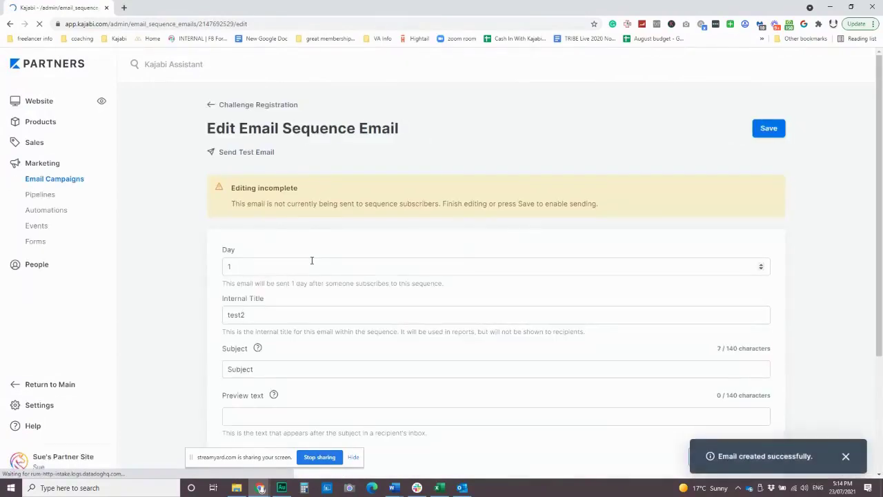
- Set the second email's Day to 3
scroll(254, 281, down, 2)
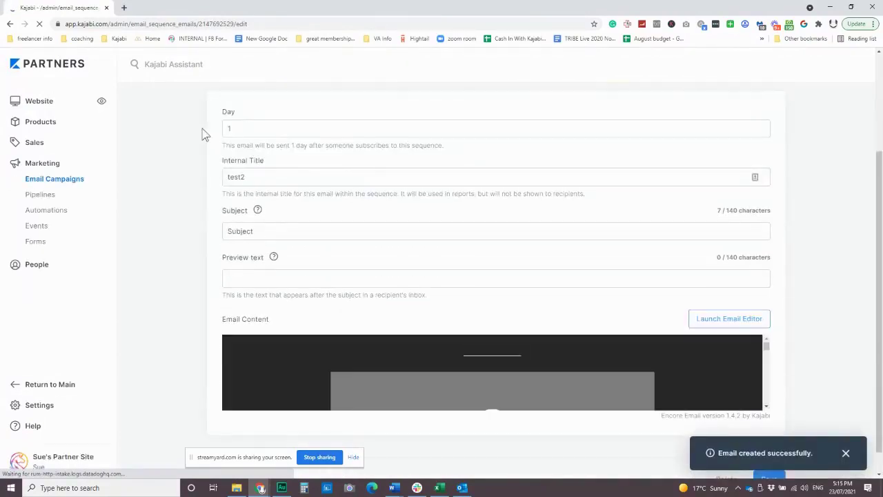
click(227, 129)
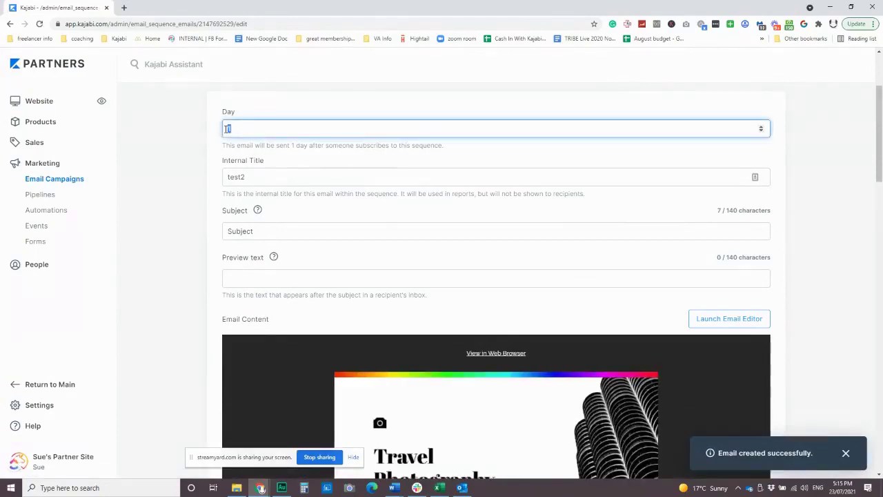
text(3)
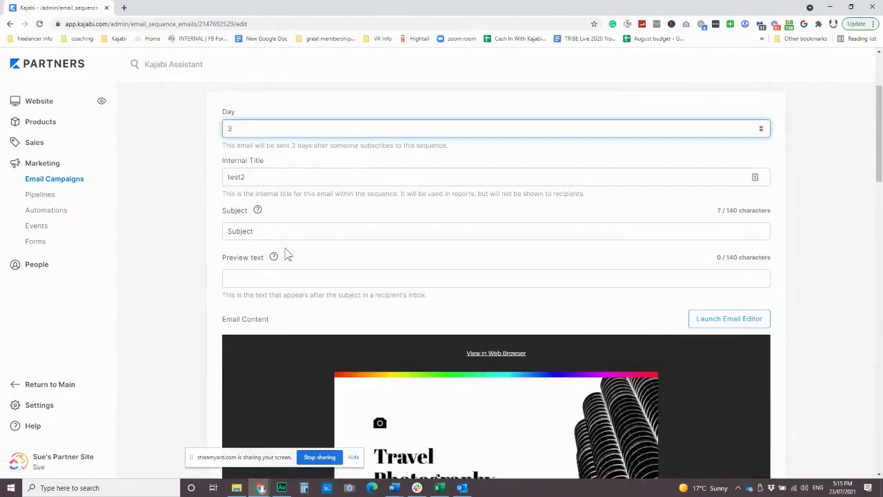
- Enter the preview text "you won't want to miss this photography workshop" for the email
scroll(387, 294, down, 1)
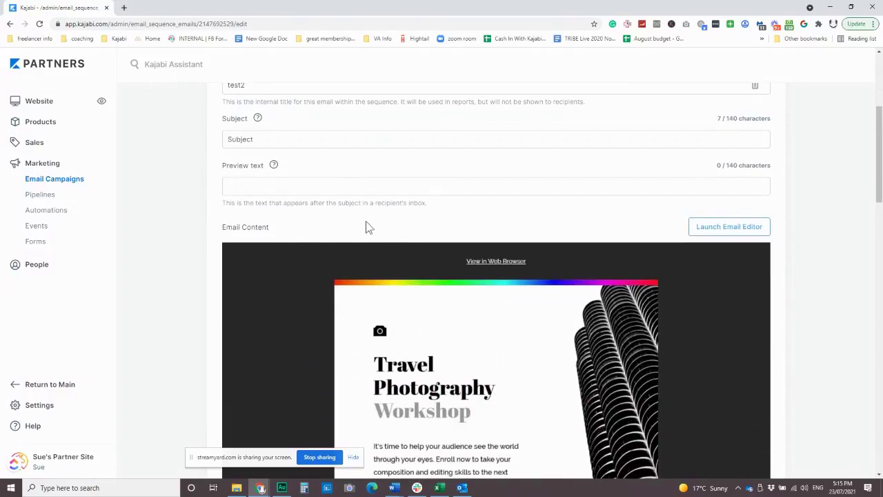
scroll(366, 227, down, 1)
scroll(366, 231, up, 1)
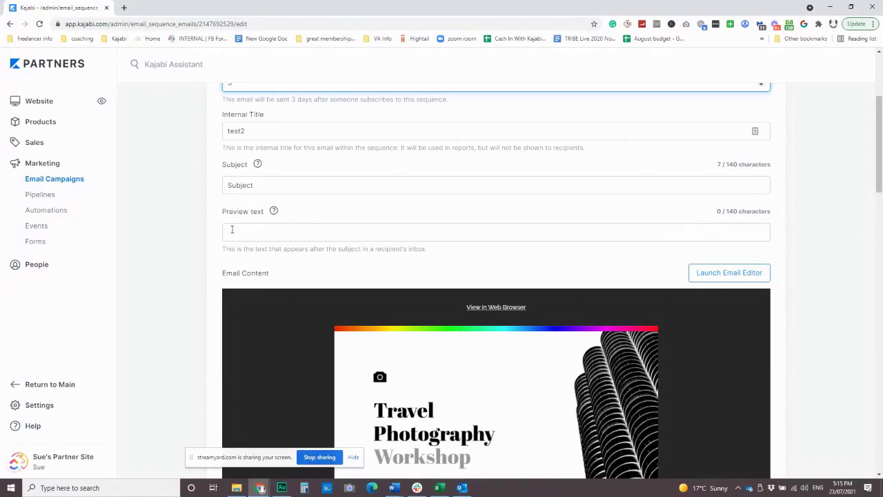
click(243, 228)
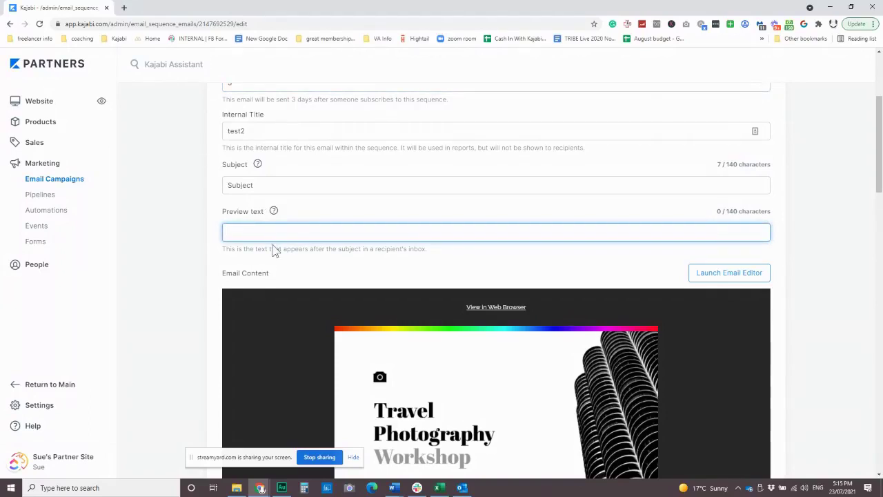
text(you won't want to miss this phoeot)
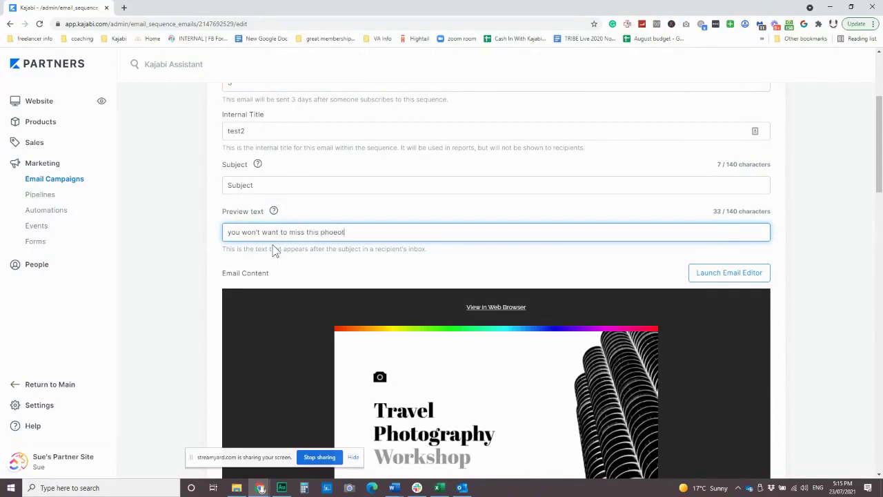
text(ography wor)
text(klsho)
text(op)
- Replace the placeholder subject with "FREE get a discount"
click(285, 180)
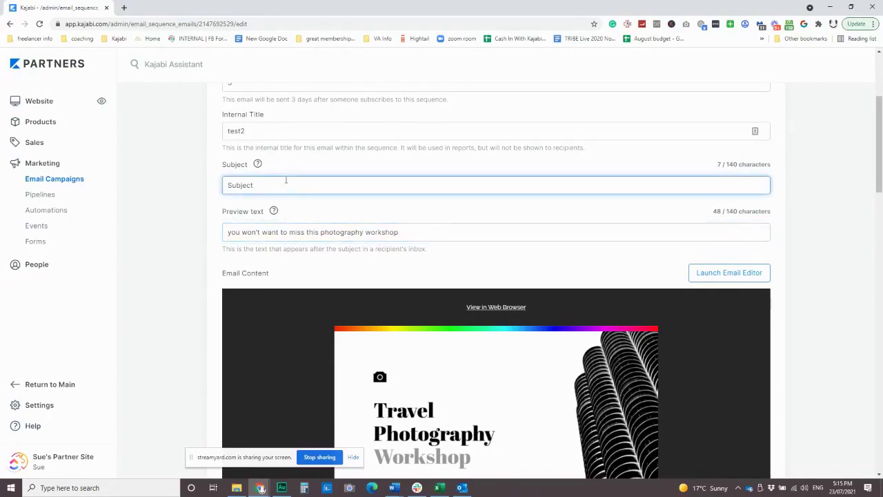
key(BackSpace)
key(BackSpace)
key(BackSpace)
key(BackSpace)
key(BackSpace)
key(BackSpace)
key(BackSpace)
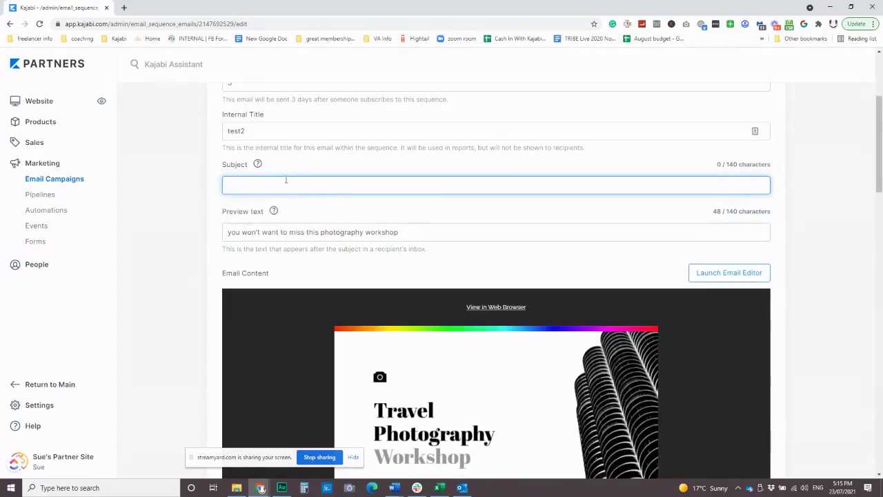
text(FREE)
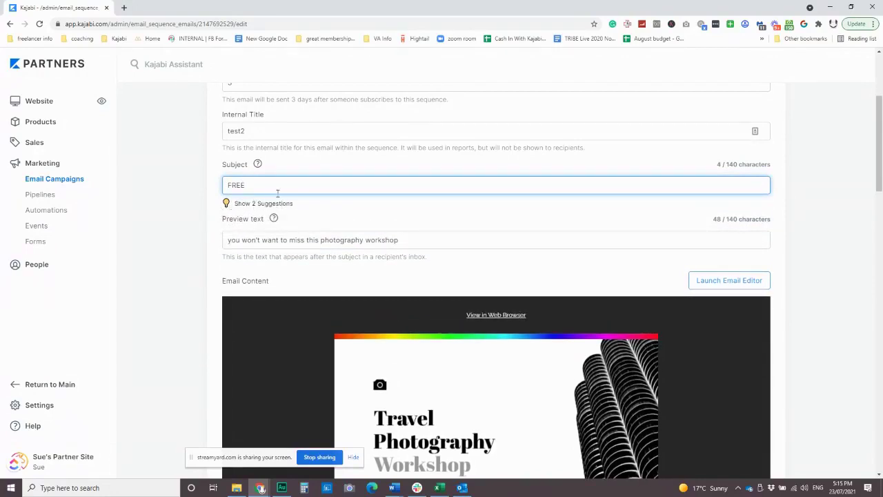
text( get a dioscount)
- Append a row of eight emojis to the subject line, beginning with a heart and ending with a unicorn
key(super+period)
click(363, 264)
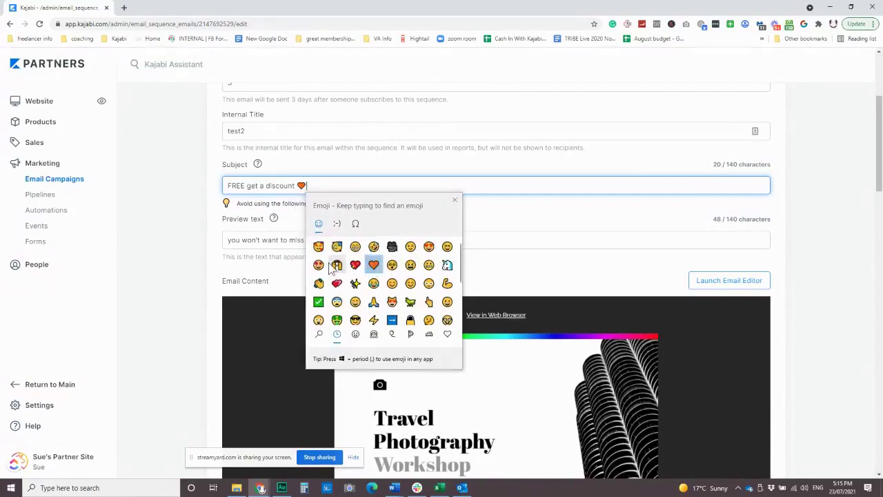
click(336, 265)
click(318, 265)
click(318, 246)
click(336, 246)
click(354, 246)
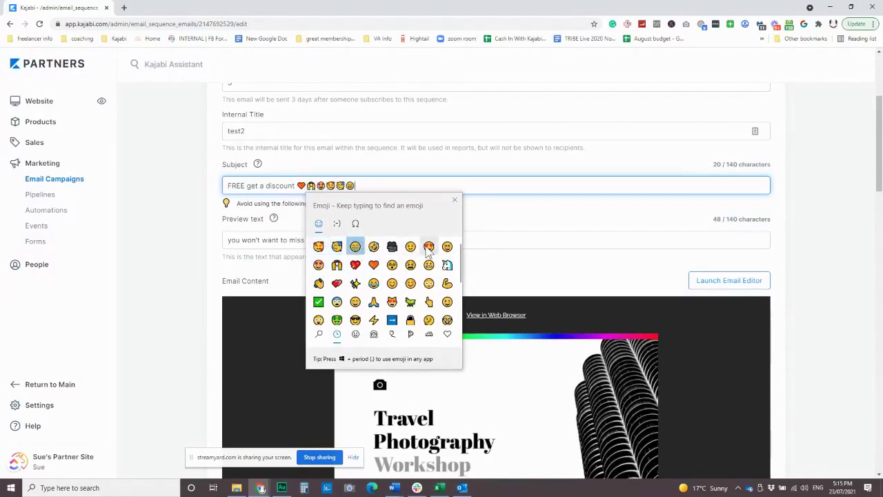
click(429, 246)
click(447, 265)
click(404, 184)
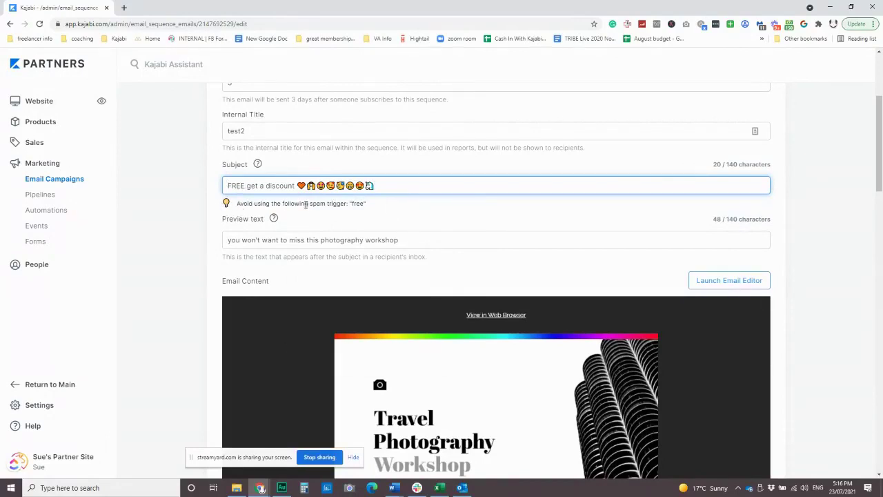
- Replace the emojis at the end of the subject with six exclamation marks
drag(324, 188, 393, 194)
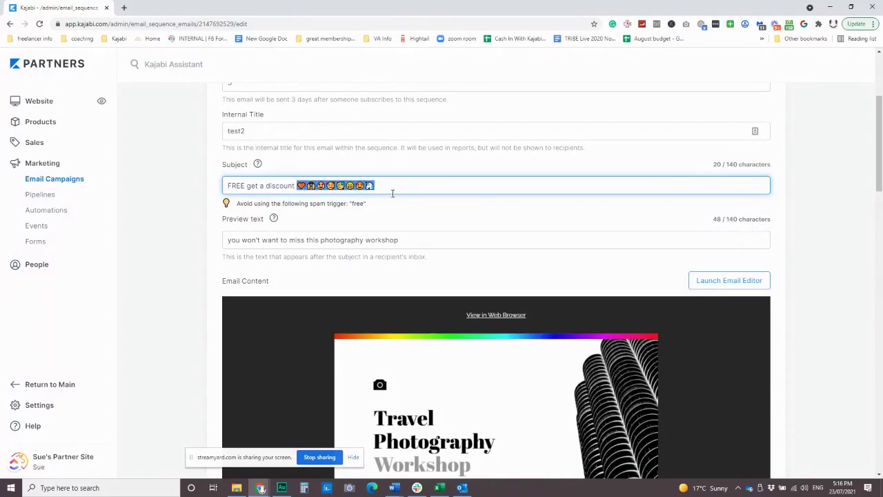
key(BackSpace)
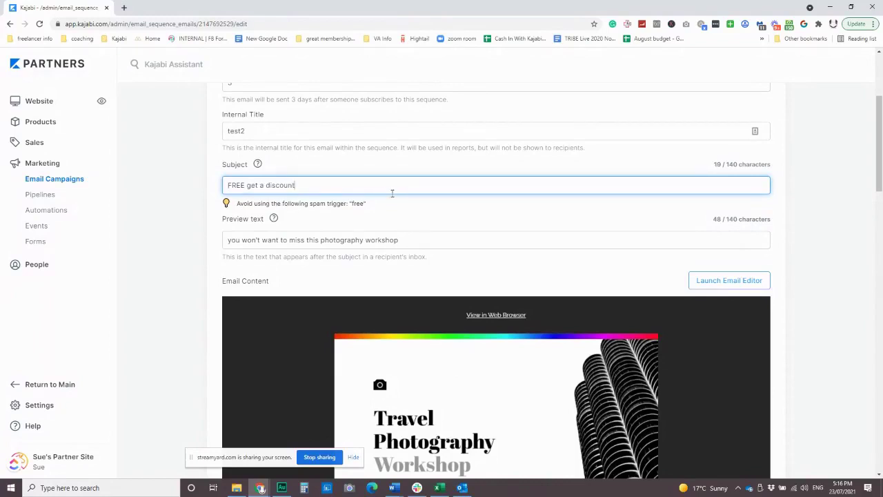
text(!!!!!!)
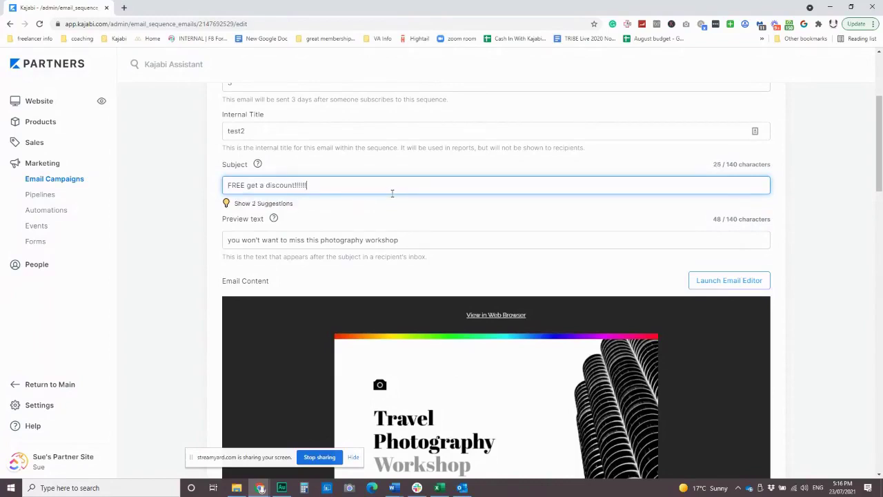
- Check the subject line suggestions and replace the subject with "are you coming?"
click(252, 204)
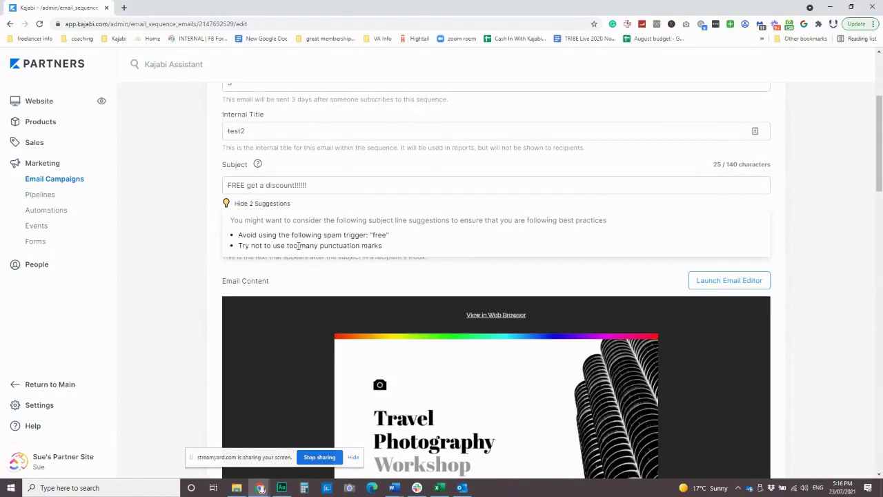
click(328, 180)
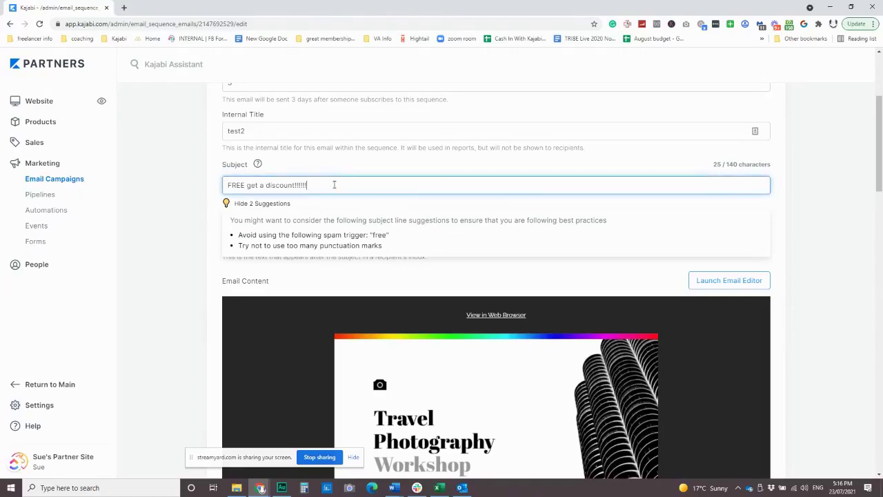
drag(334, 185, 216, 195)
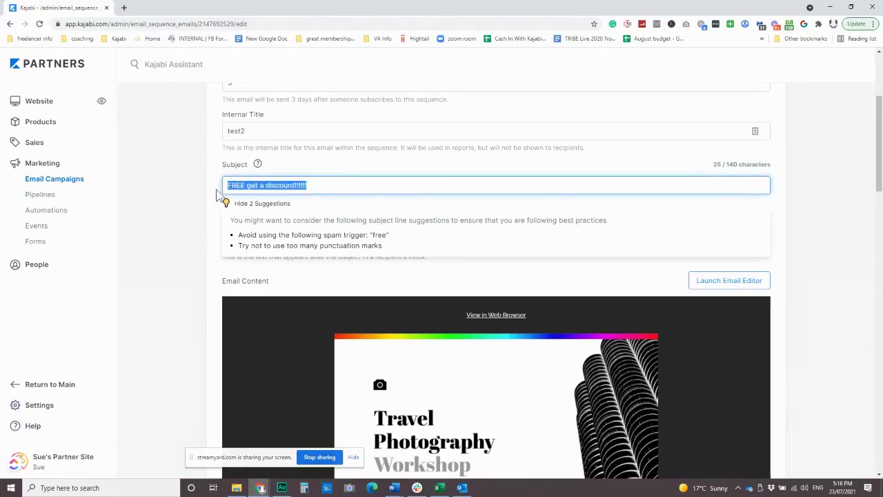
text(are you coming?)
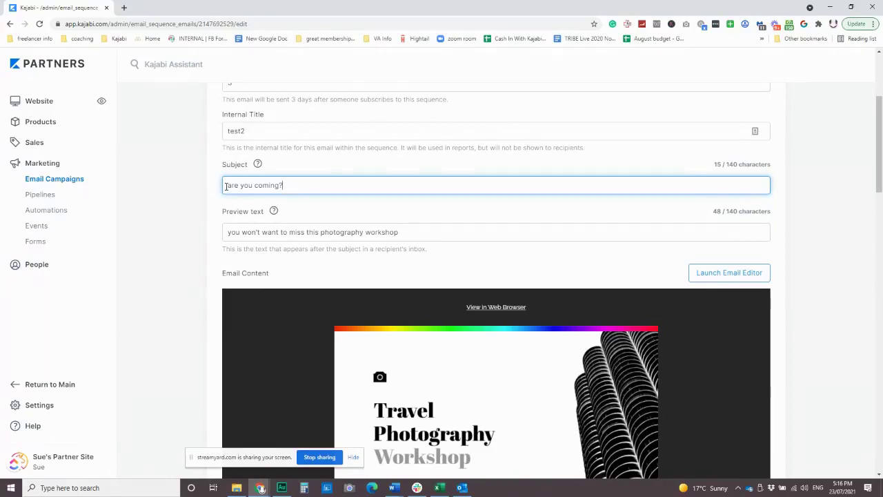
- Review the test2 email's content, open it in the email editor, and look over its general settings and section list
scroll(390, 336, down, 5)
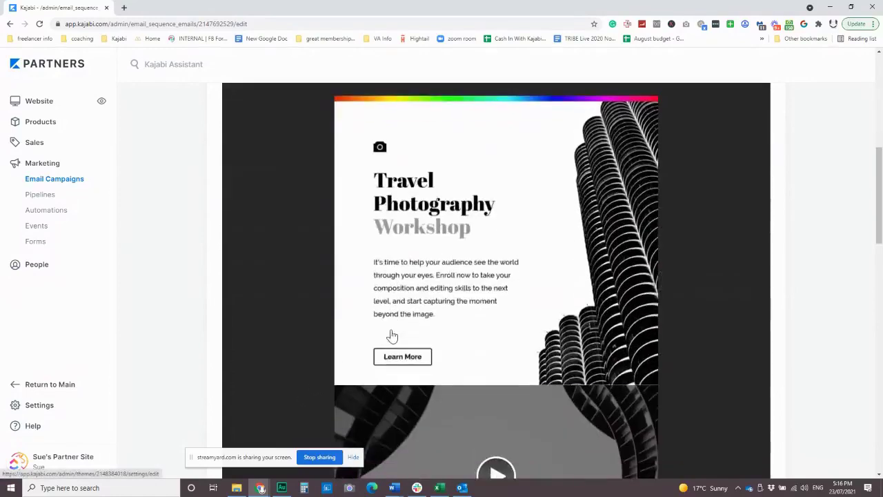
scroll(385, 340, down, 5)
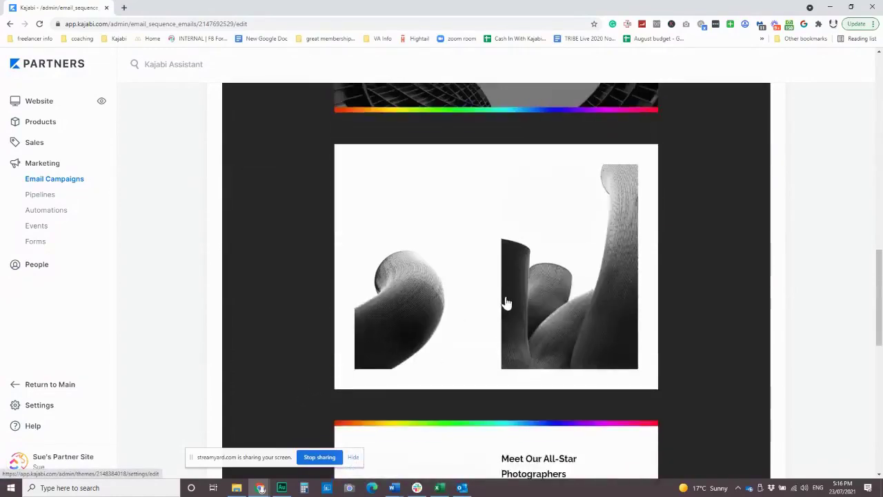
scroll(505, 302, up, 5)
scroll(522, 342, up, 6)
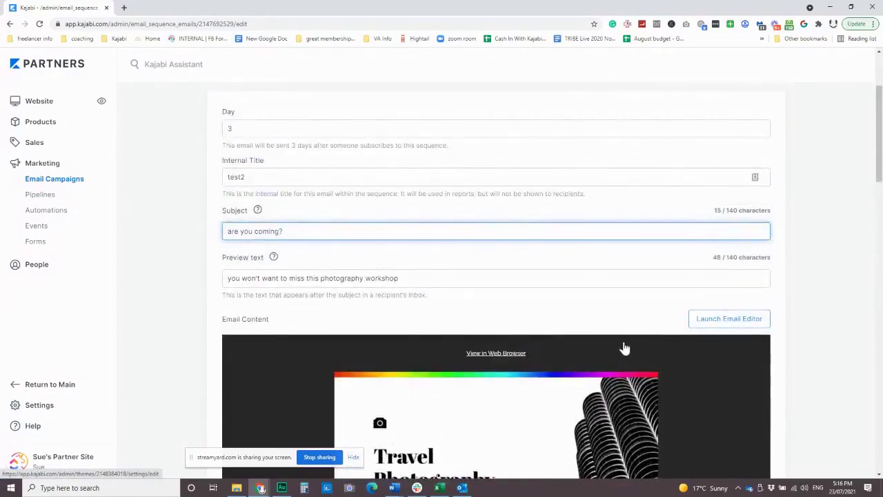
click(734, 322)
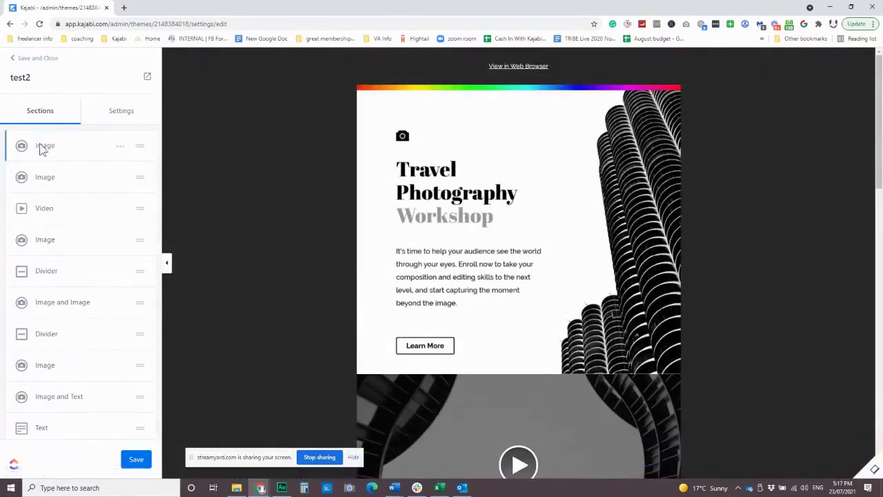
click(125, 114)
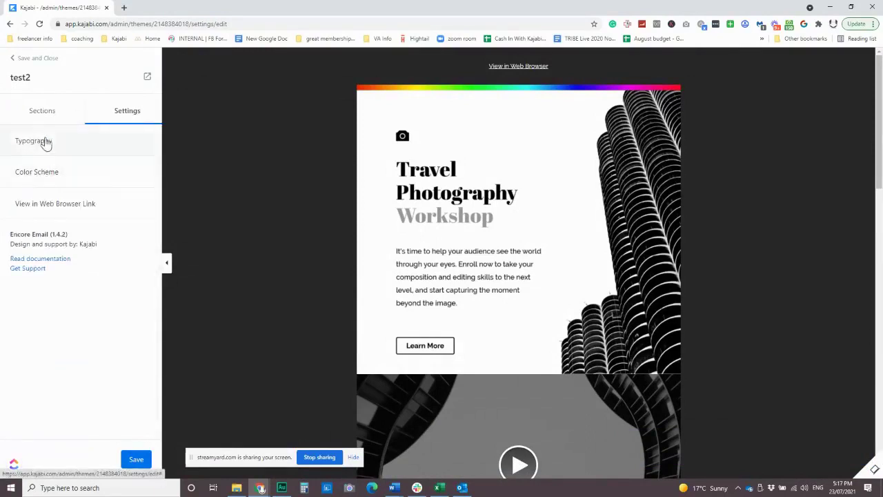
click(43, 111)
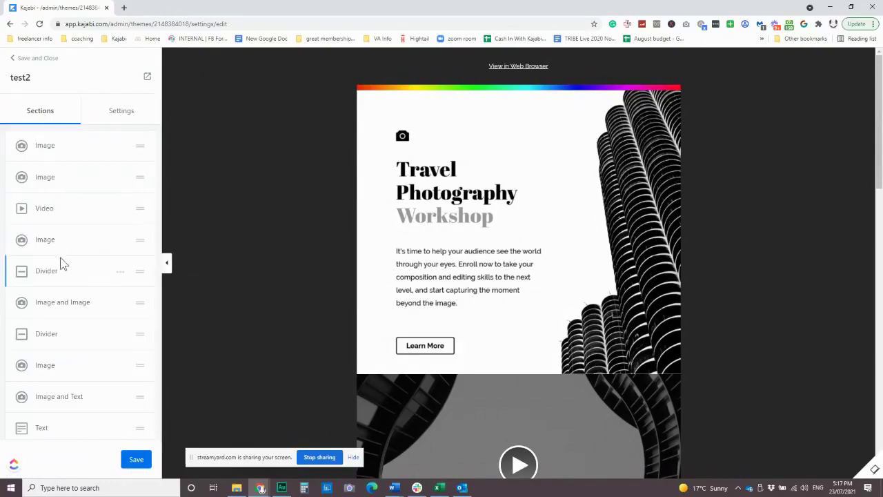
scroll(387, 269, down, 2)
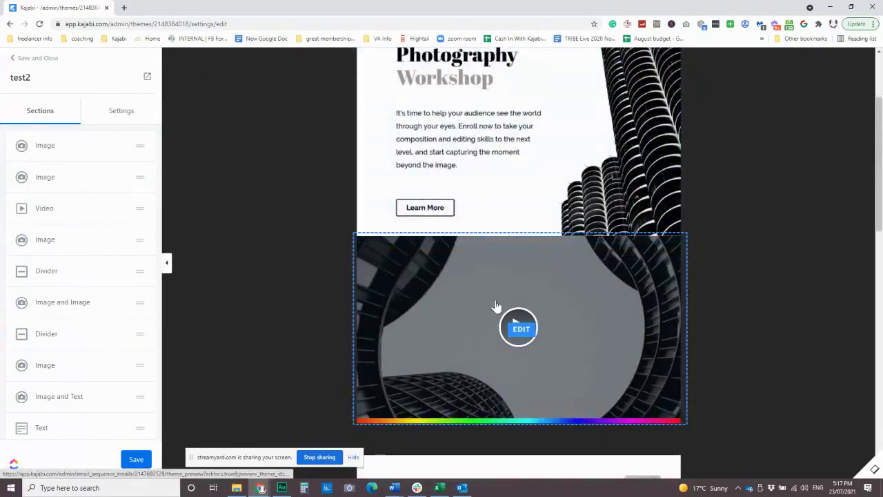
scroll(504, 210, up, 2)
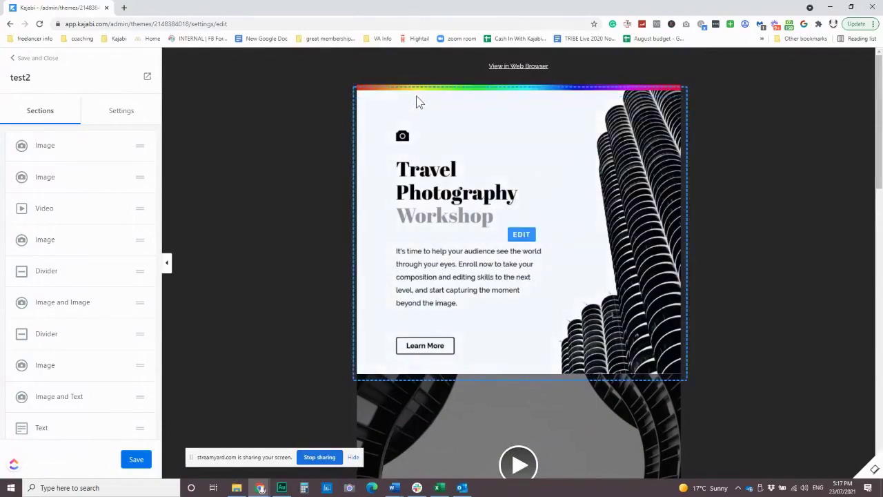
- Examine the editing options of the "Travel Photography Workshop" image section, including its image action and section settings
click(641, 259)
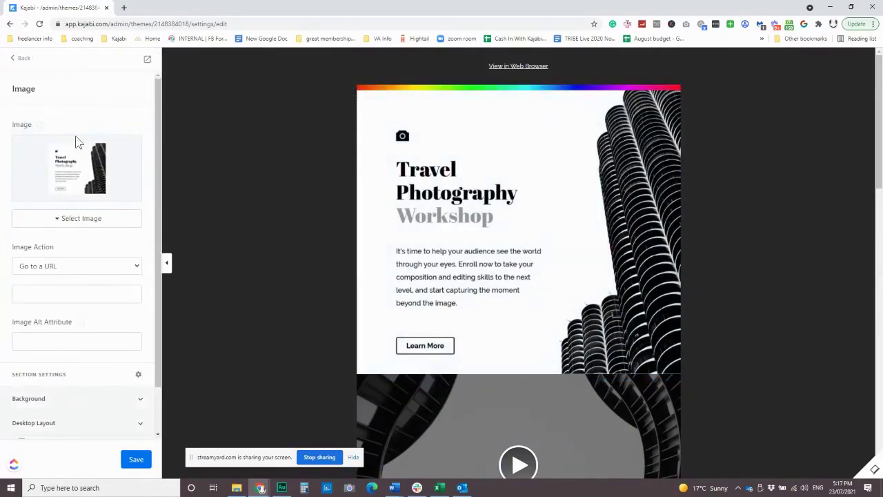
scroll(108, 269, down, 2)
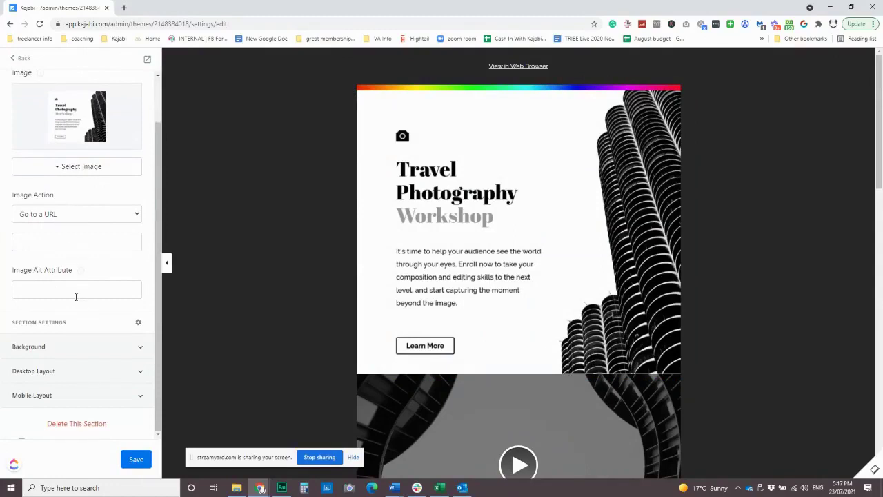
scroll(79, 351, up, 2)
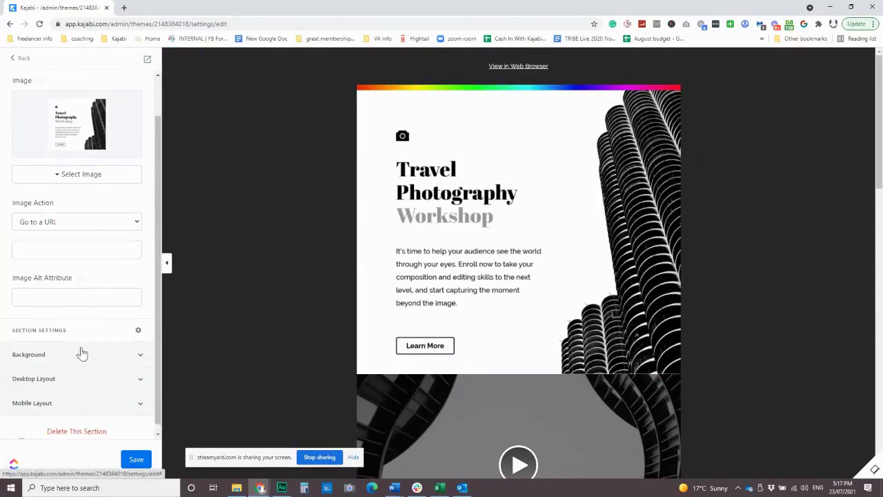
click(24, 62)
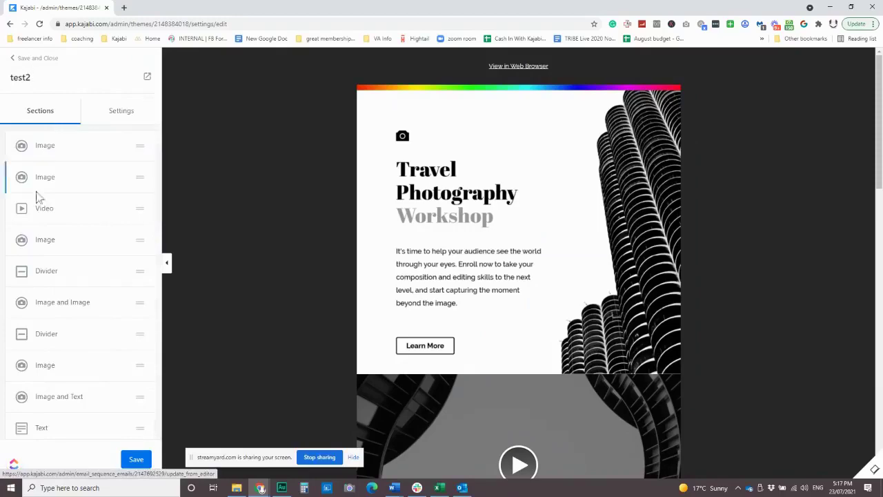
- Inspect the settings of the first Divider and the Image and Text section, and review the rest of the email layout
click(44, 276)
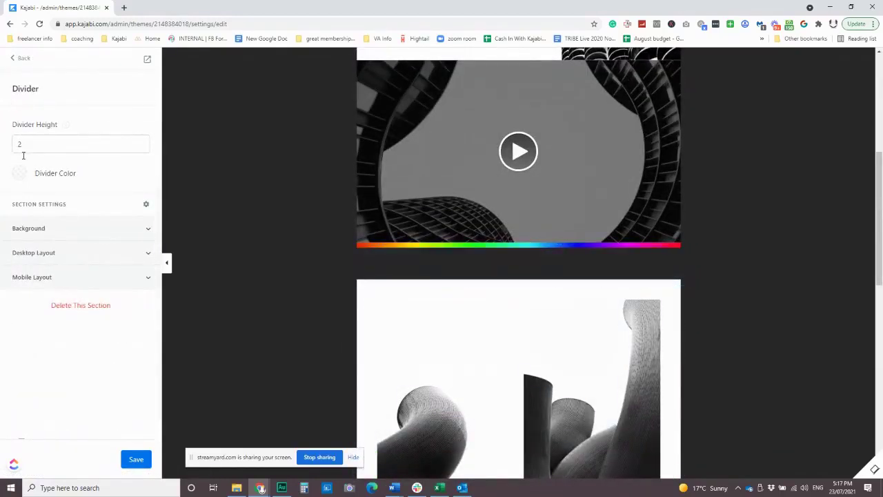
click(15, 61)
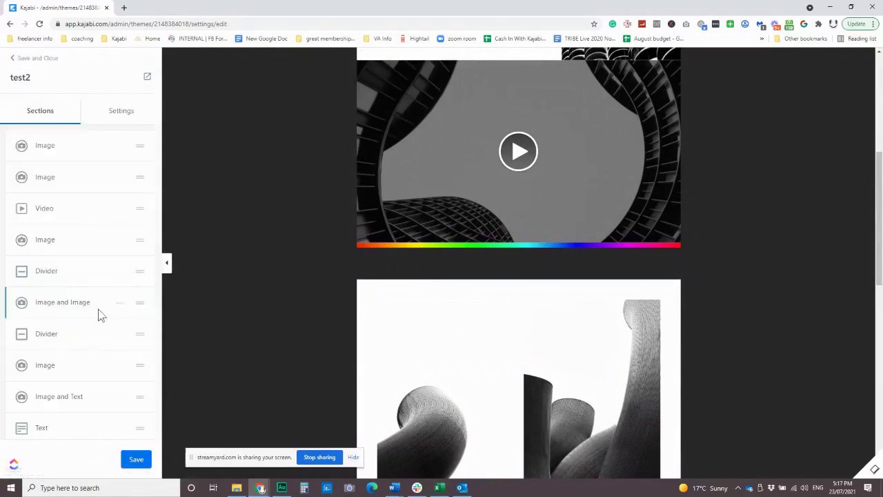
scroll(102, 331, down, 3)
click(62, 310)
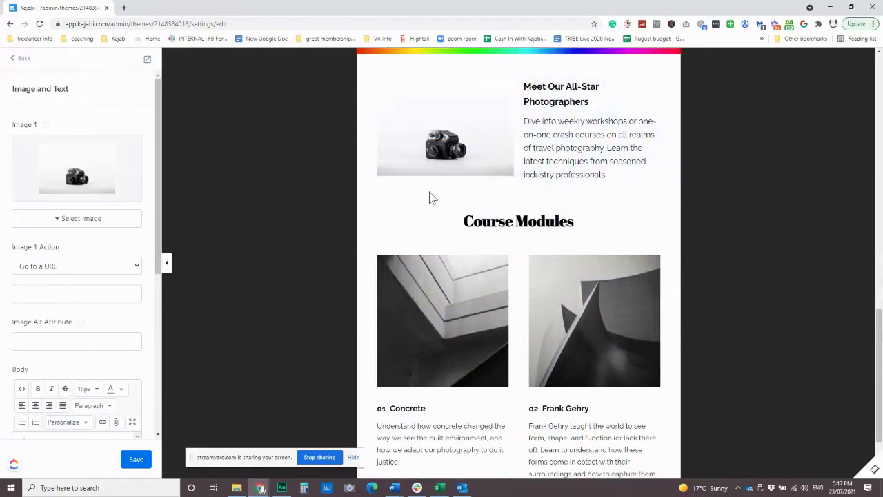
scroll(433, 207, down, 1)
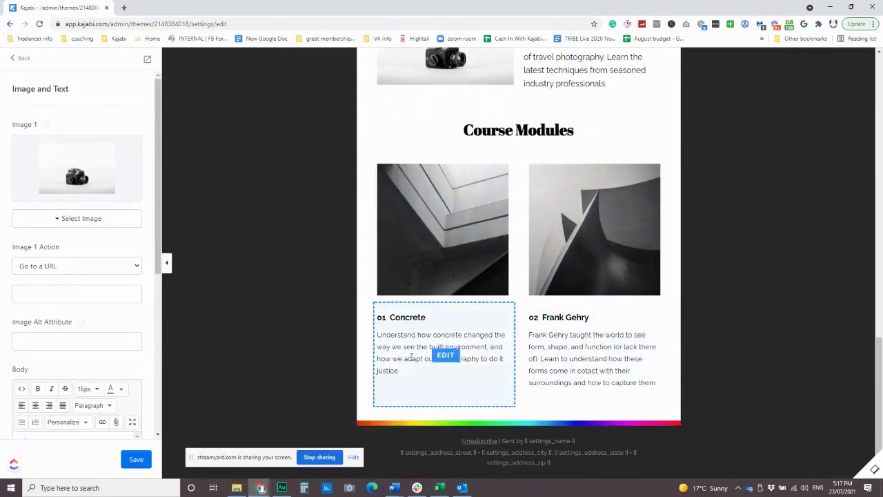
scroll(530, 305, up, 15)
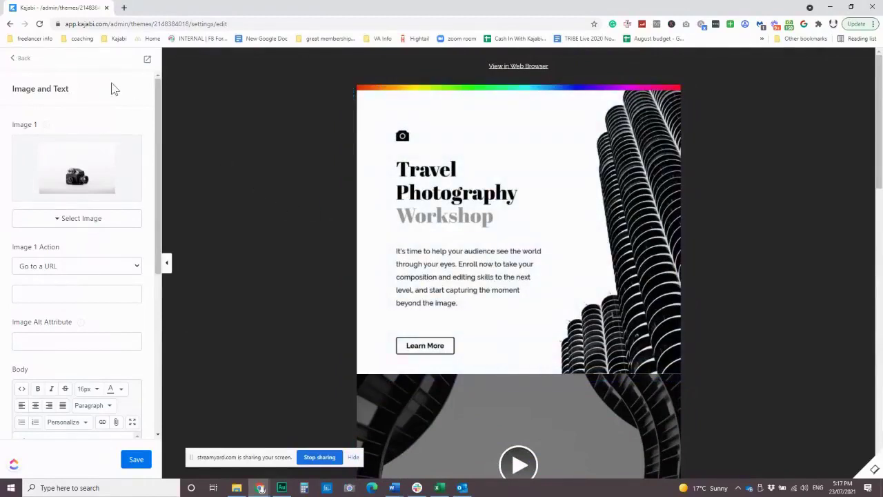
click(24, 58)
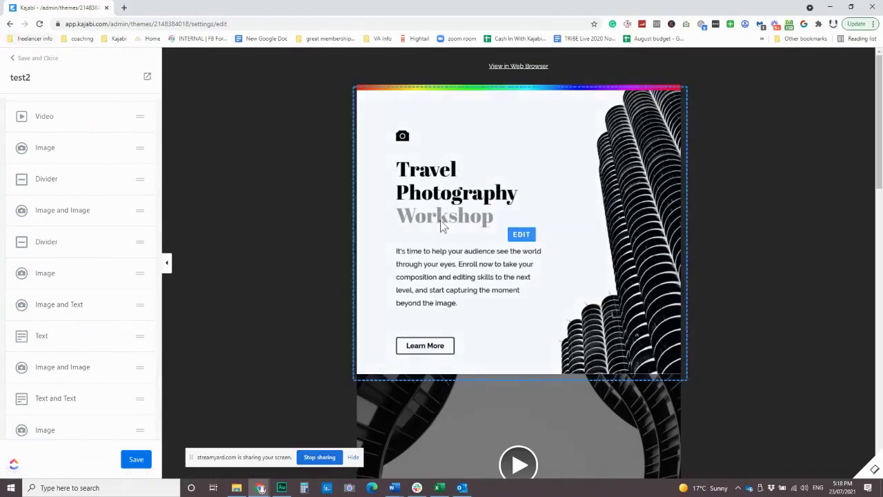
- Revisit the header image section's options and view the block types available for adding a new section
click(575, 214)
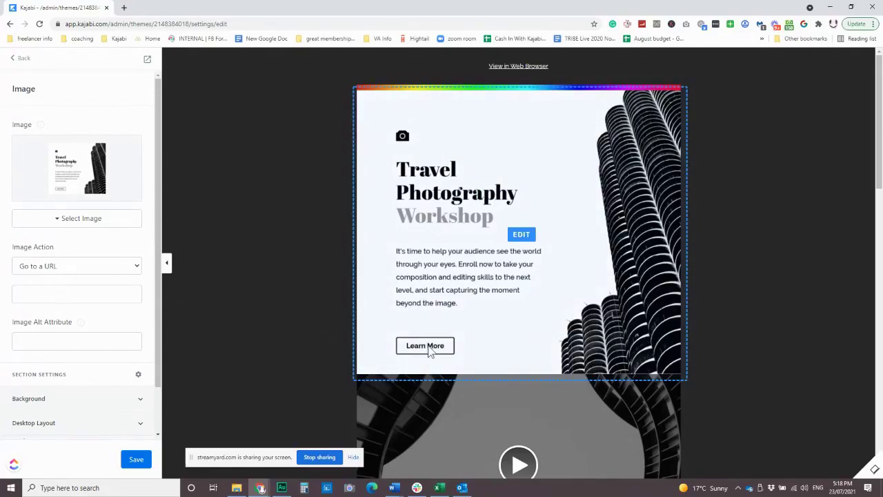
scroll(437, 289, down, 5)
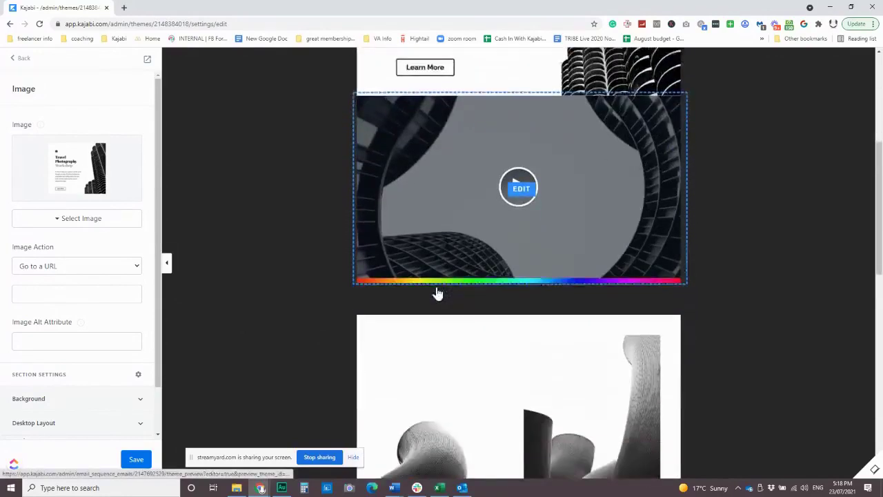
click(19, 58)
scroll(94, 313, down, 4)
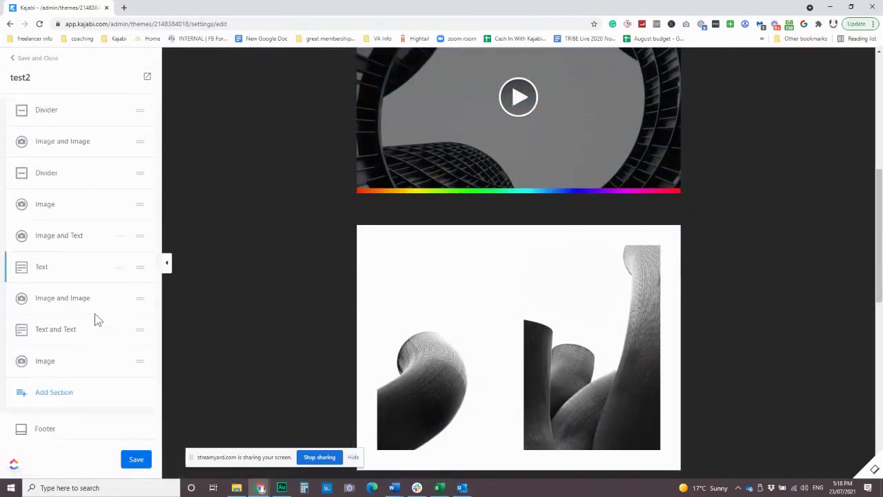
click(52, 384)
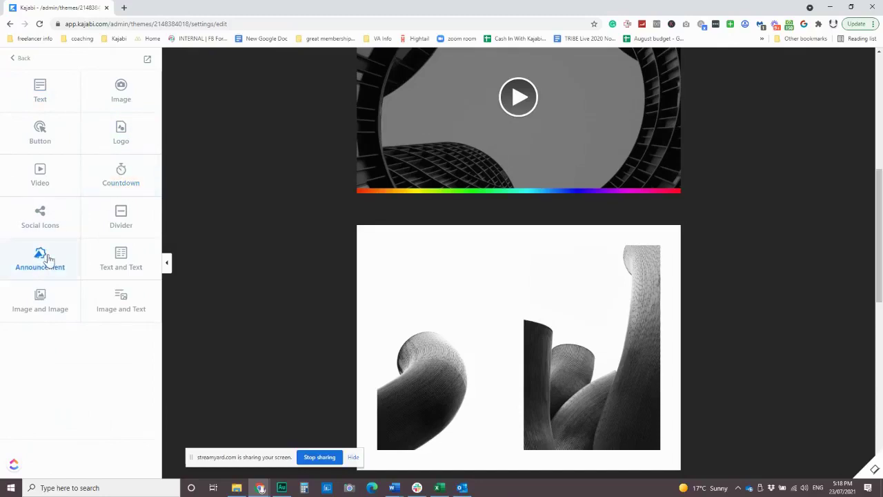
click(18, 61)
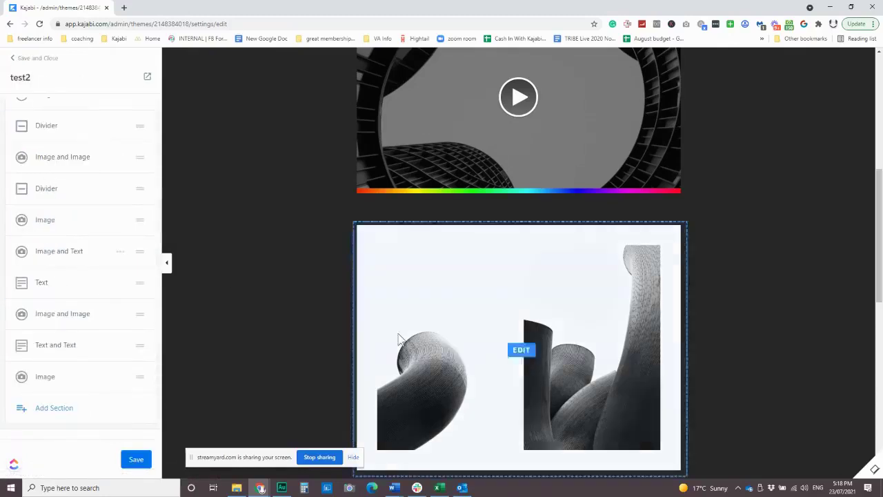
- Save the email design and close the email editor
scroll(410, 339, up, 5)
scroll(412, 348, up, 2)
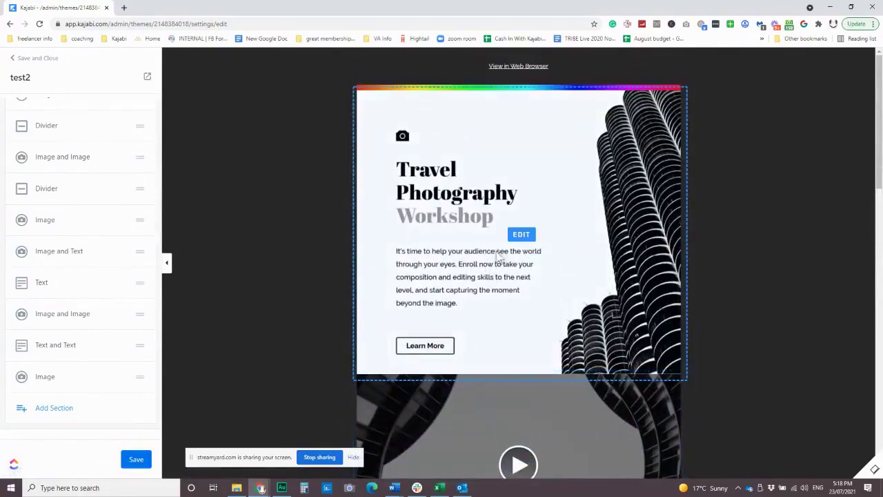
click(30, 61)
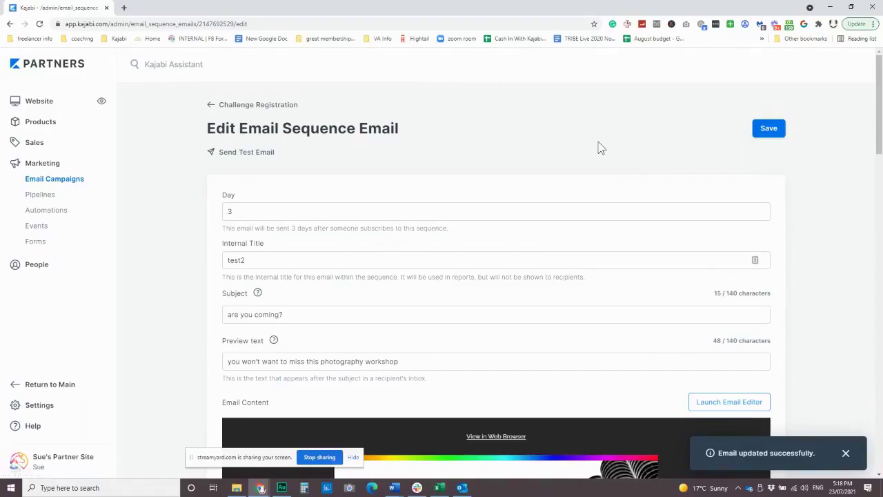
- Look through the email preview and save the test2 sequence email
scroll(512, 334, down, 5)
scroll(512, 334, down, 15)
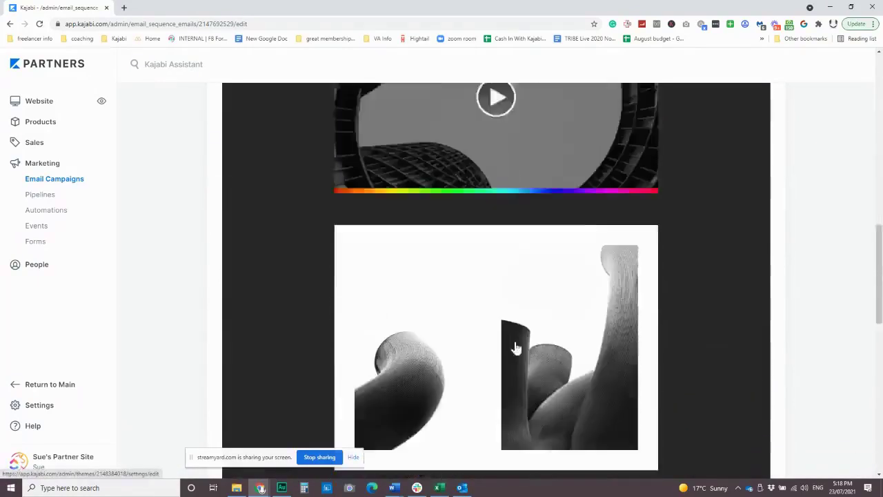
click(778, 456)
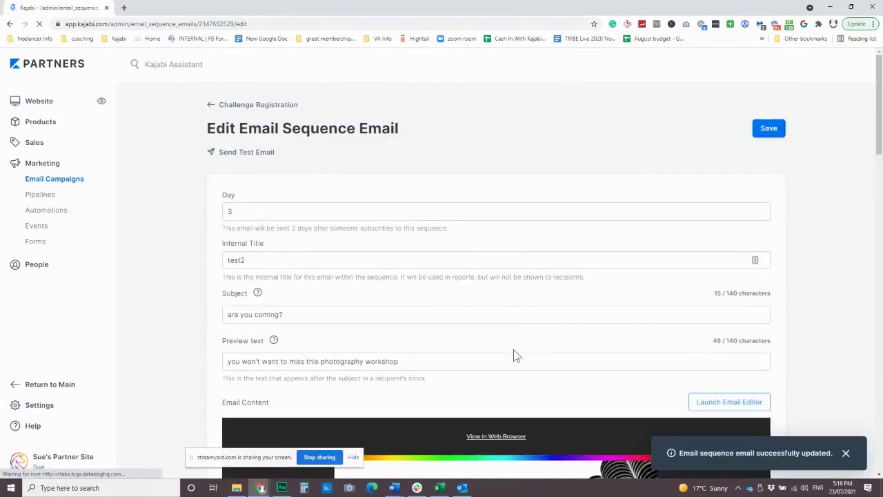
scroll(507, 336, down, 5)
scroll(504, 337, up, 5)
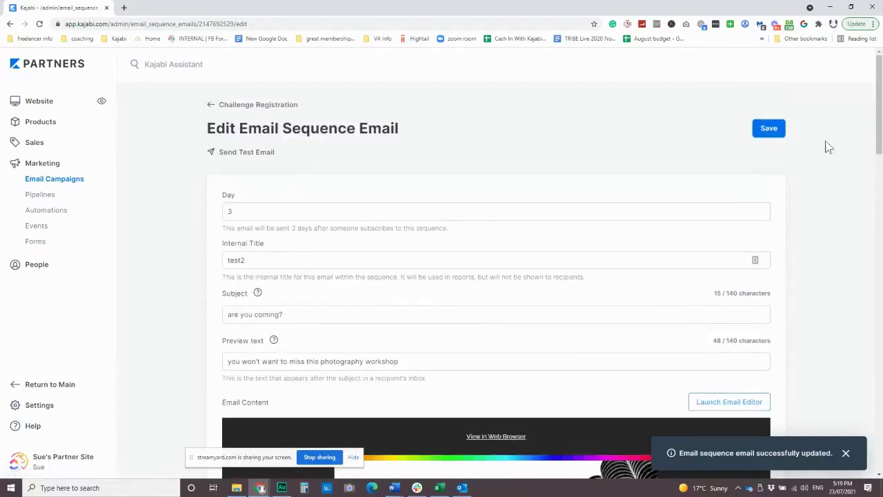
click(771, 129)
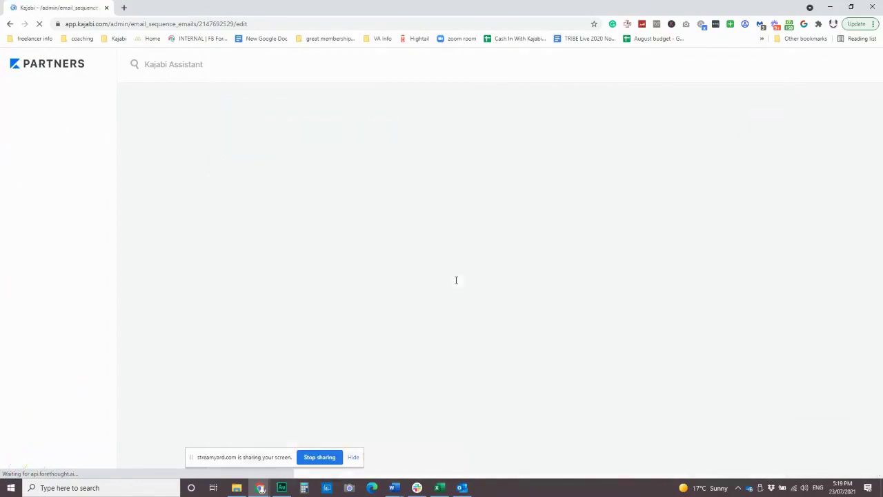
- Return to the Challenge Registration sequence overview and open the sequence's settings
scroll(371, 193, down, 1)
scroll(370, 194, up, 1)
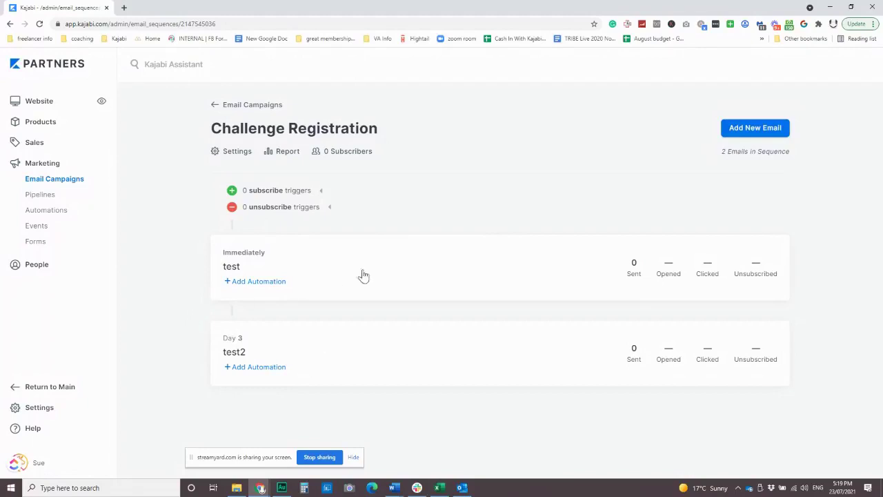
click(233, 155)
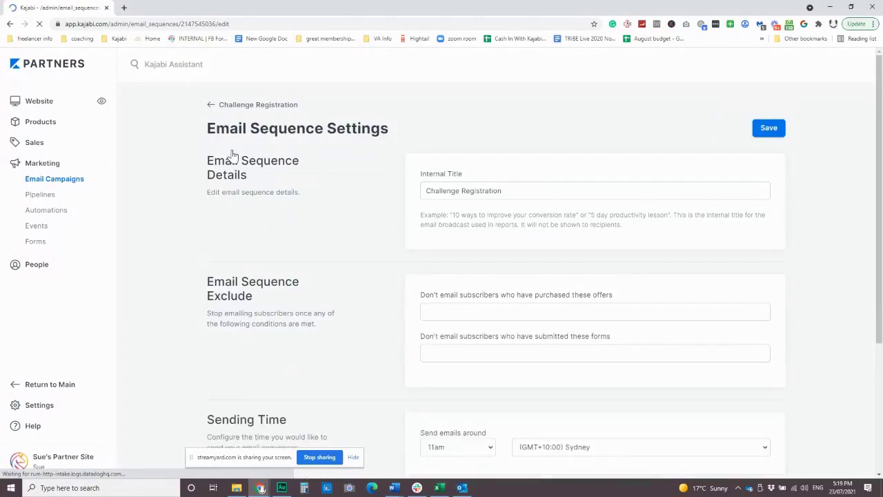
- Review the sequence's exclusion and sending time settings, and view the actions available for a new automation without saving one
scroll(374, 266, down, 2)
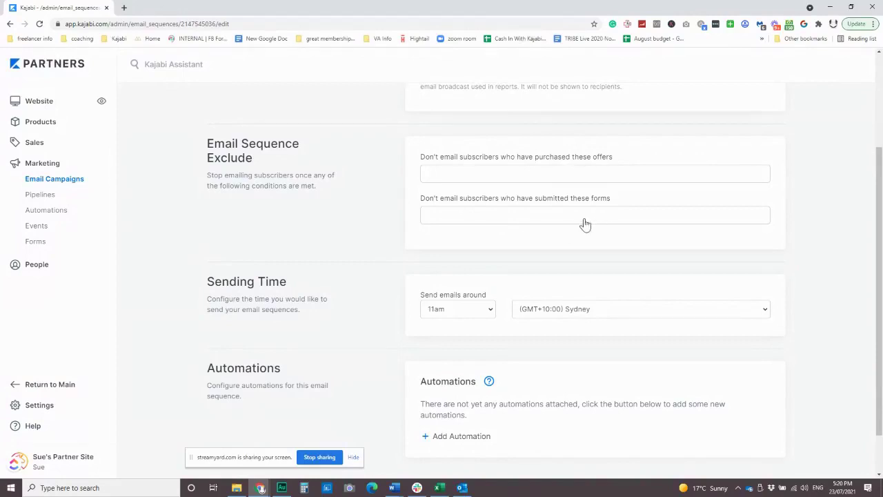
click(506, 220)
scroll(456, 315, down, 1)
click(453, 382)
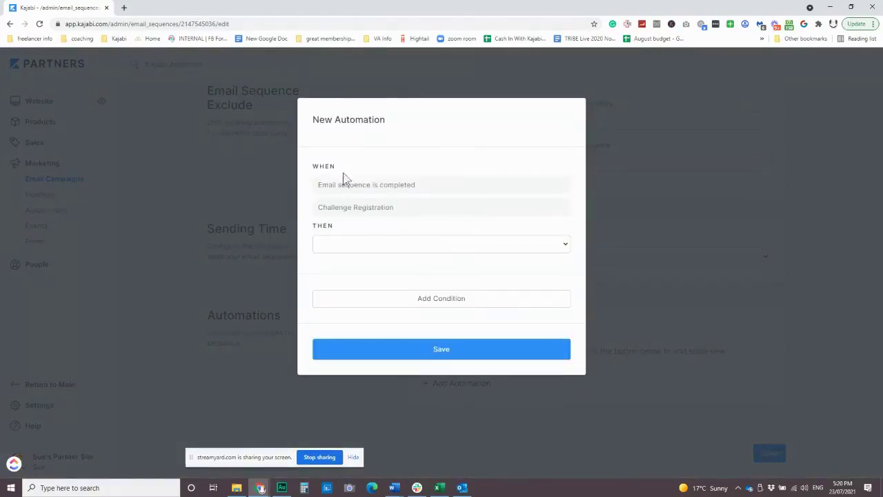
click(445, 248)
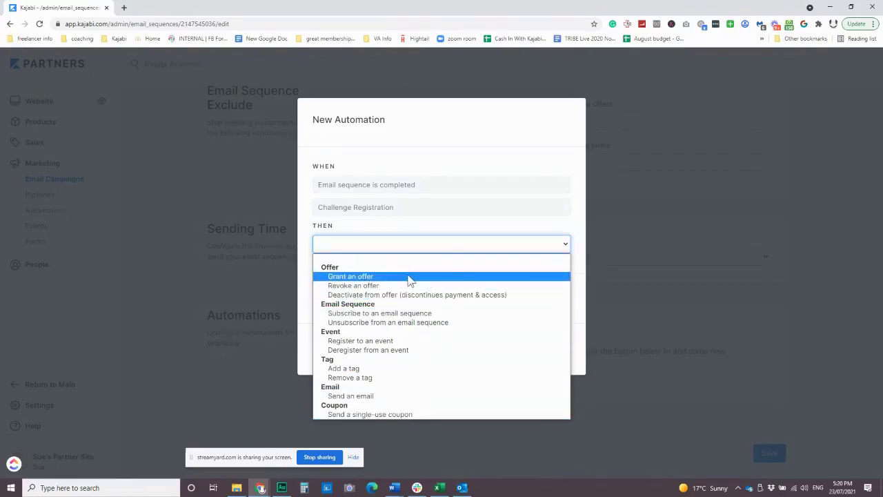
click(404, 133)
click(236, 277)
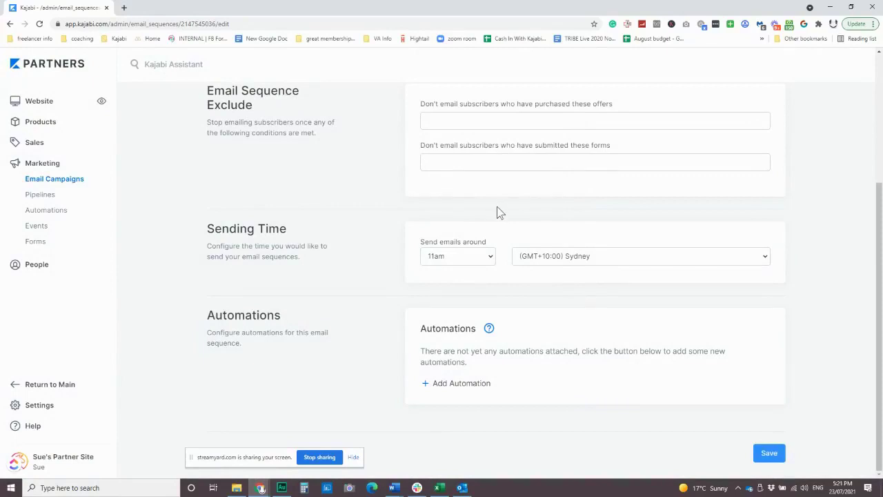
- Return to the Challenge Registration sequence overview and open its report
scroll(358, 266, up, 3)
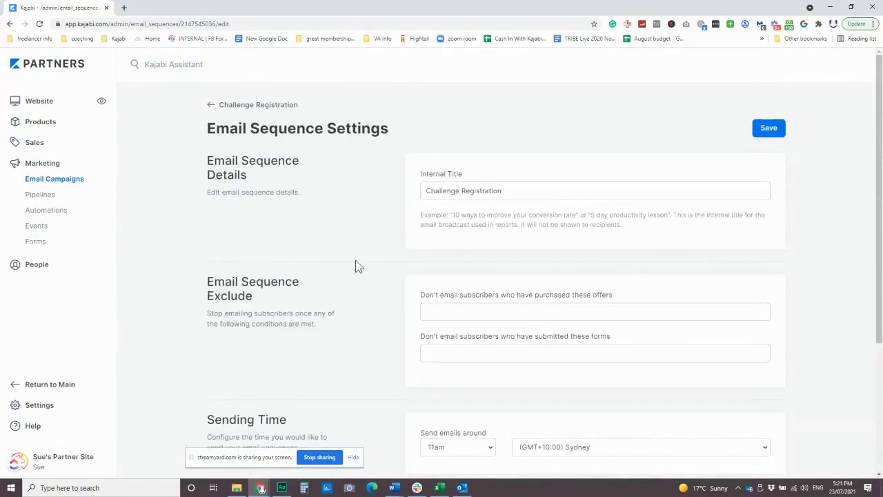
click(211, 108)
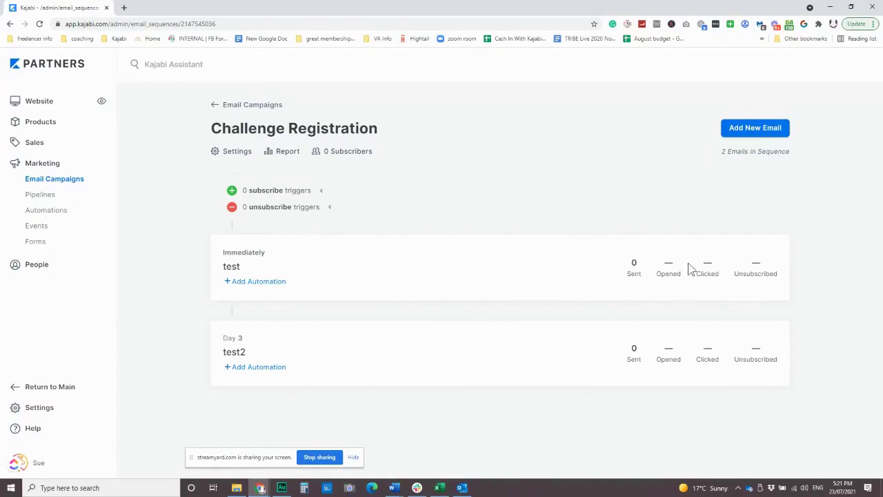
click(284, 155)
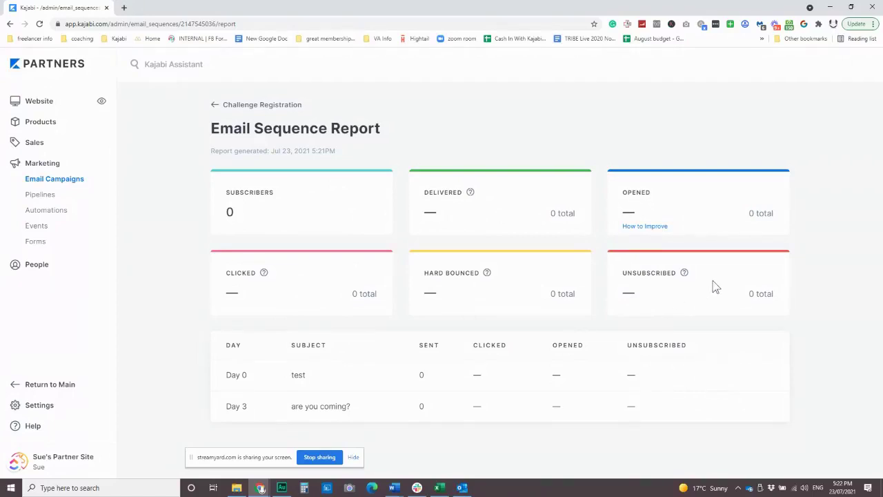
- Open the Zoom Webinar OVO event dated August 14, 2021 and look through its scheduled event emails
click(42, 229)
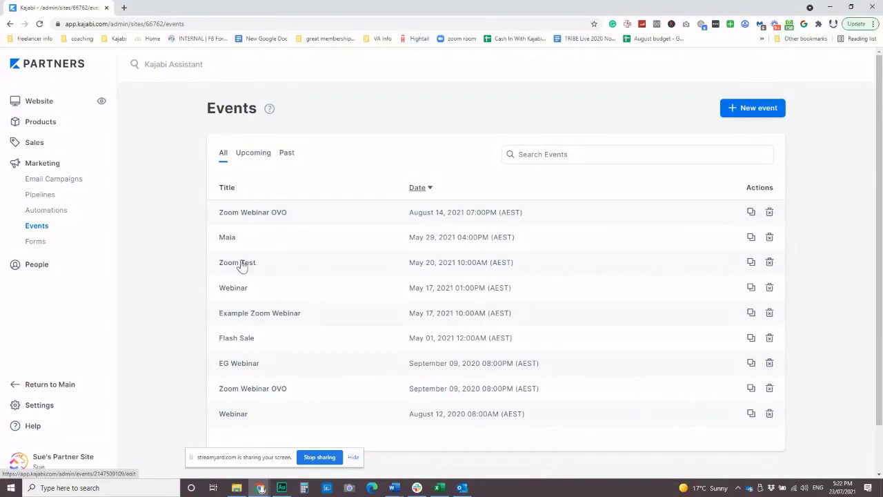
click(248, 213)
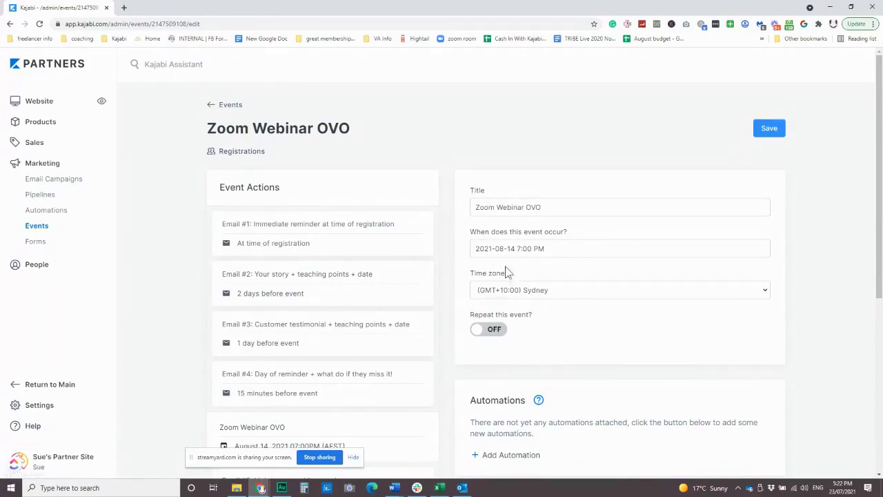
scroll(421, 255, down, 2)
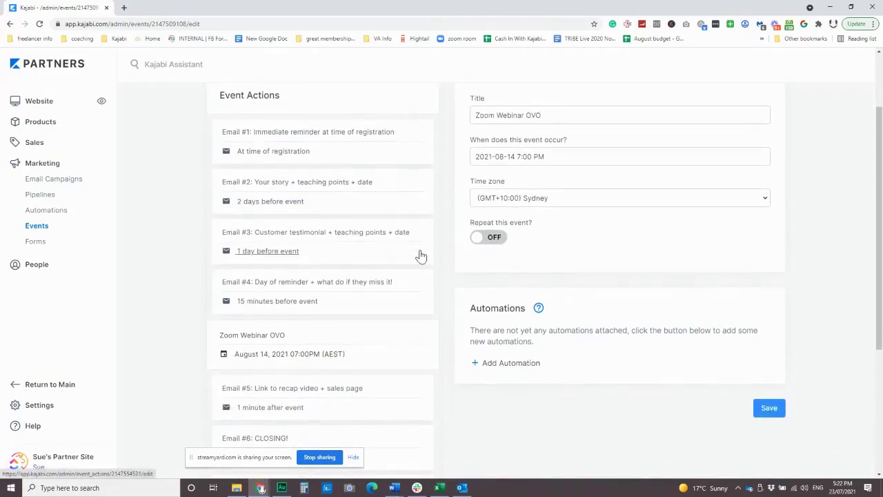
scroll(420, 256, down, 2)
scroll(420, 253, up, 4)
scroll(422, 274, down, 6)
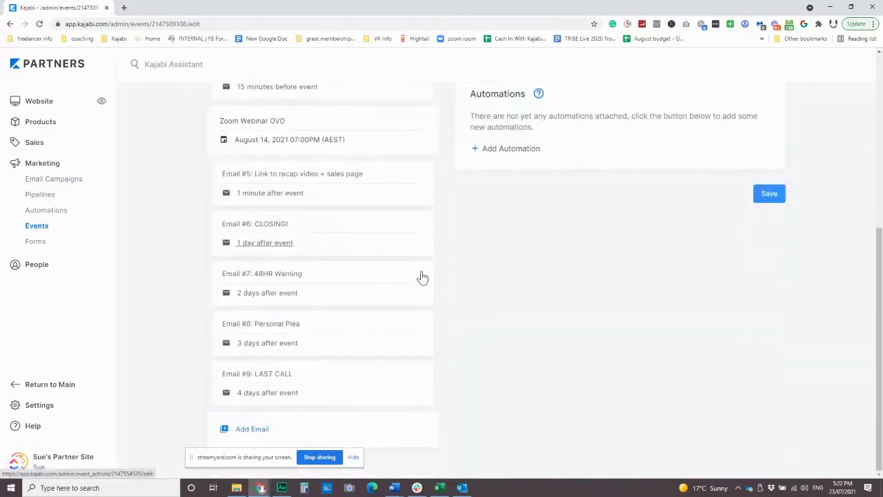
- Start a new email for the Zoom Webinar OVO event and set its timing to 2 days before the event
click(248, 430)
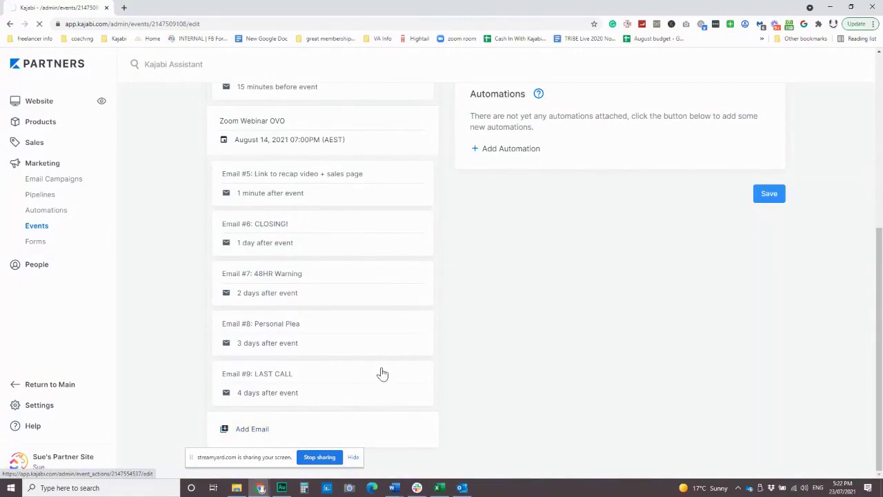
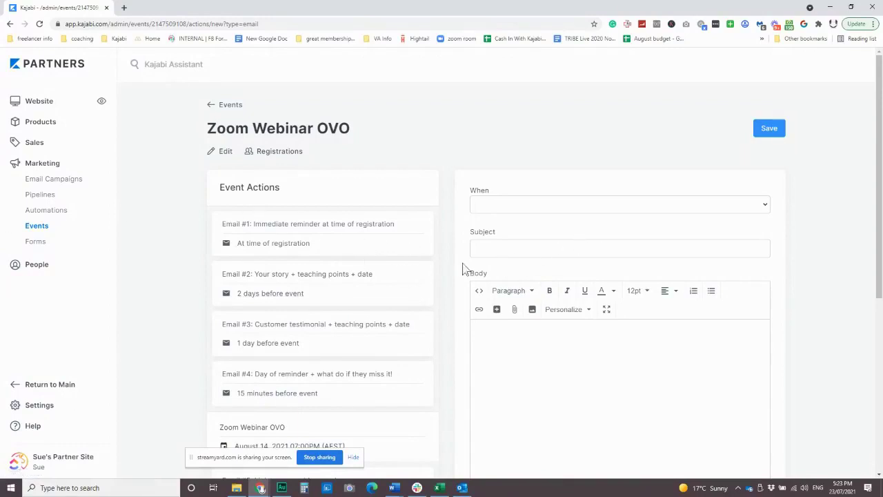
scroll(380, 297, down, 1)
scroll(380, 297, up, 1)
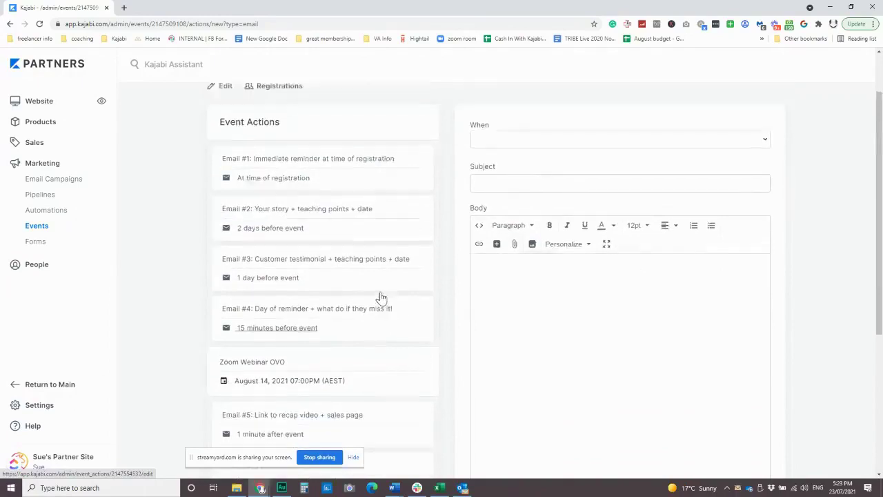
click(592, 205)
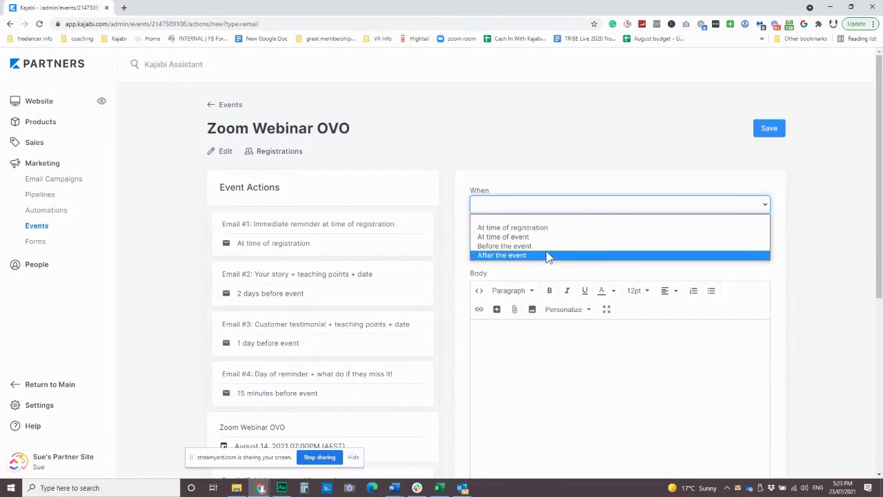
click(544, 246)
click(545, 246)
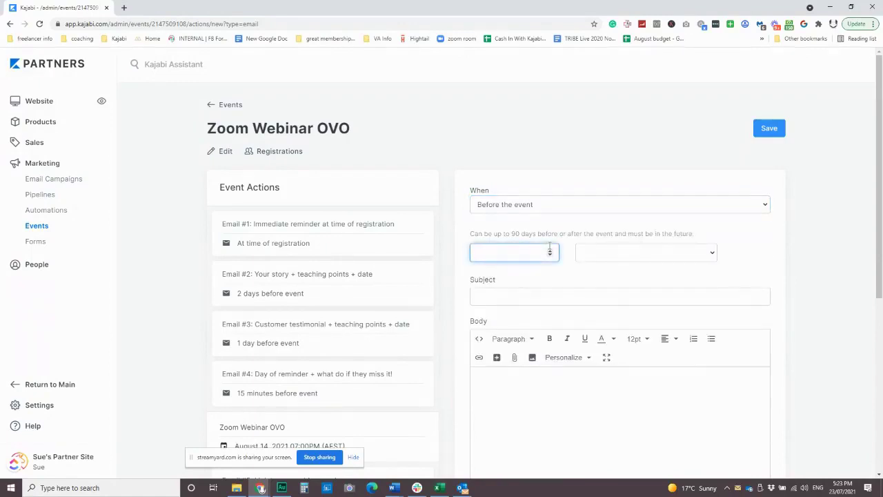
text(2)
click(627, 254)
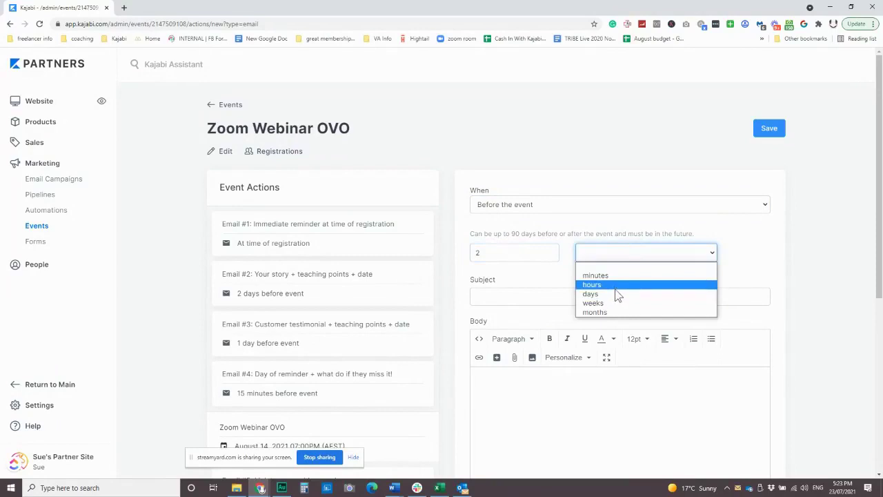
click(615, 296)
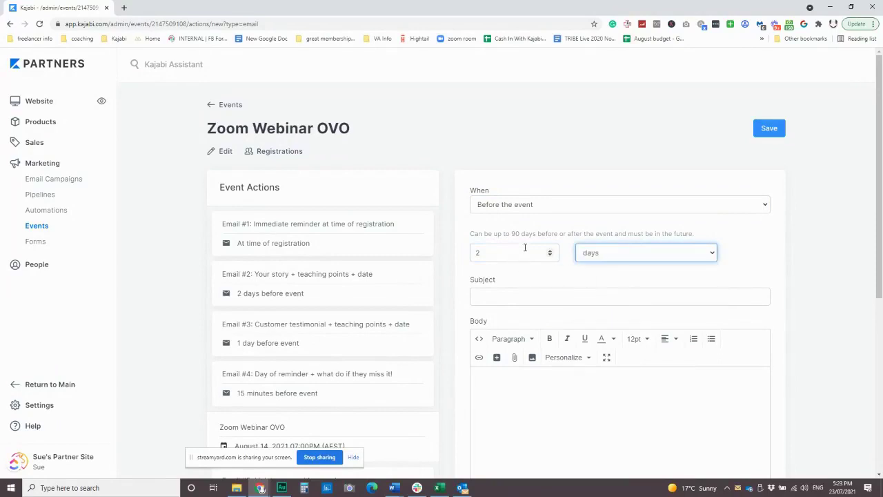
click(615, 257)
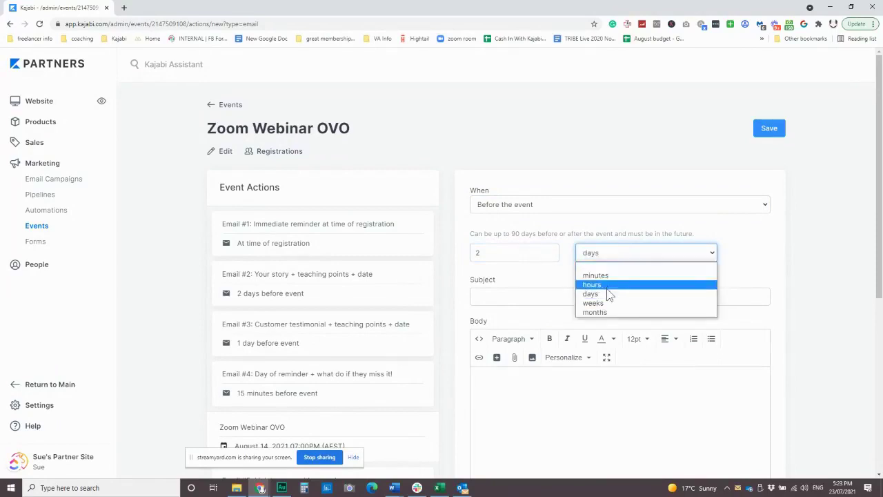
click(559, 276)
- Look through the new event email's subject, body and test options alongside the event's email list
scroll(569, 335, down, 2)
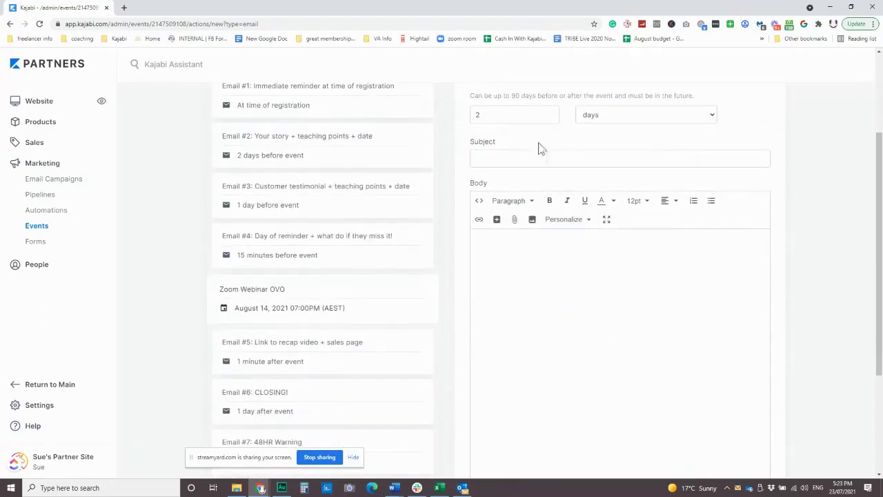
scroll(581, 307, down, 2)
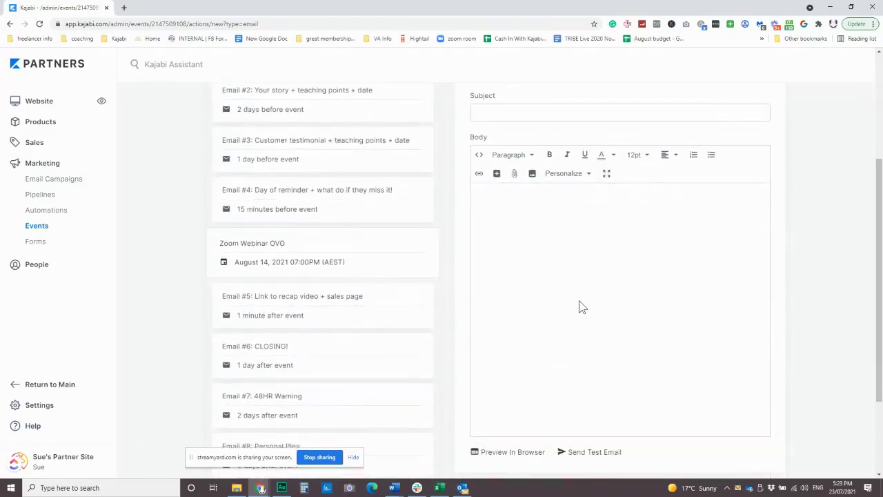
scroll(578, 307, down, 1)
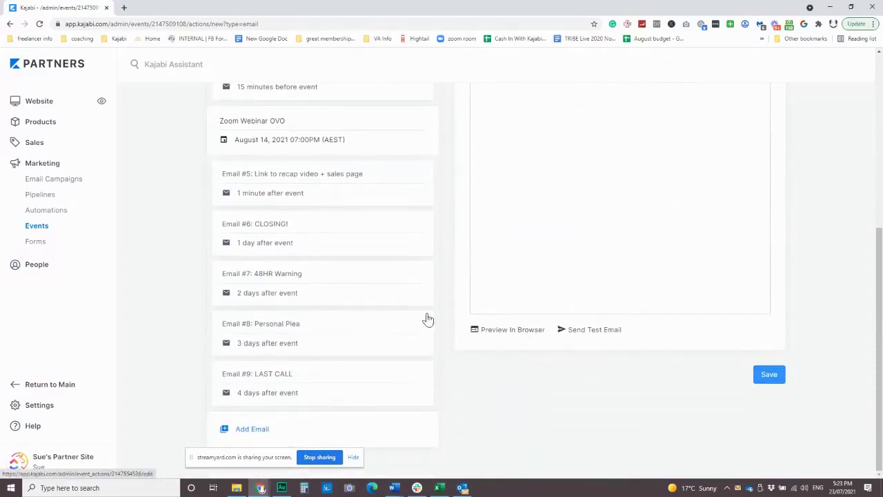
scroll(483, 349, up, 3)
scroll(600, 323, up, 2)
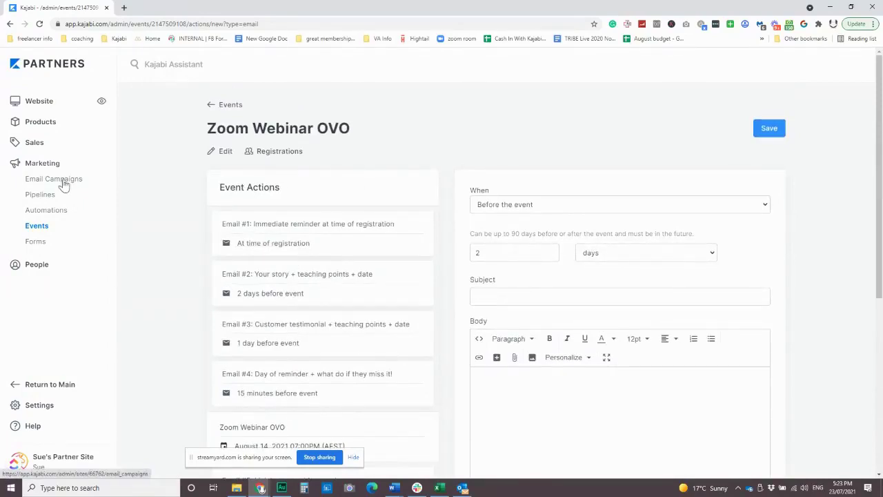
- Go to the email templates in the site settings and open the Announcement Notification template
click(41, 409)
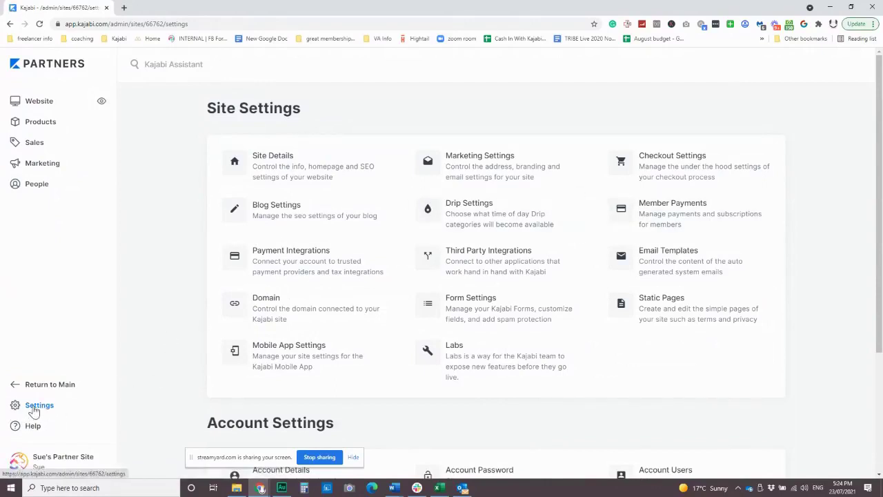
click(668, 269)
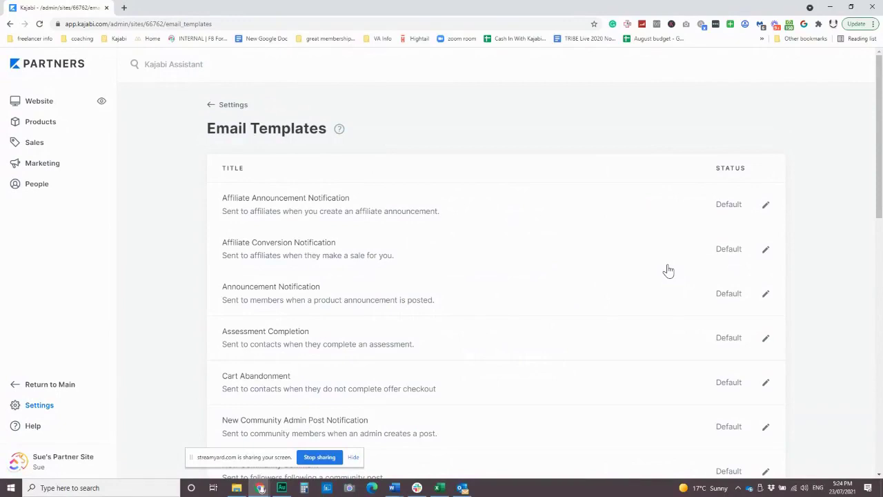
scroll(436, 265, down, 1)
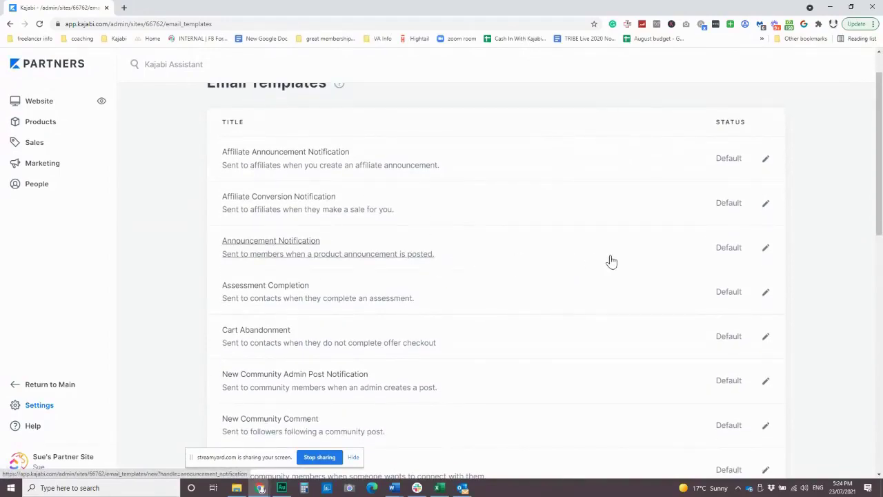
click(766, 252)
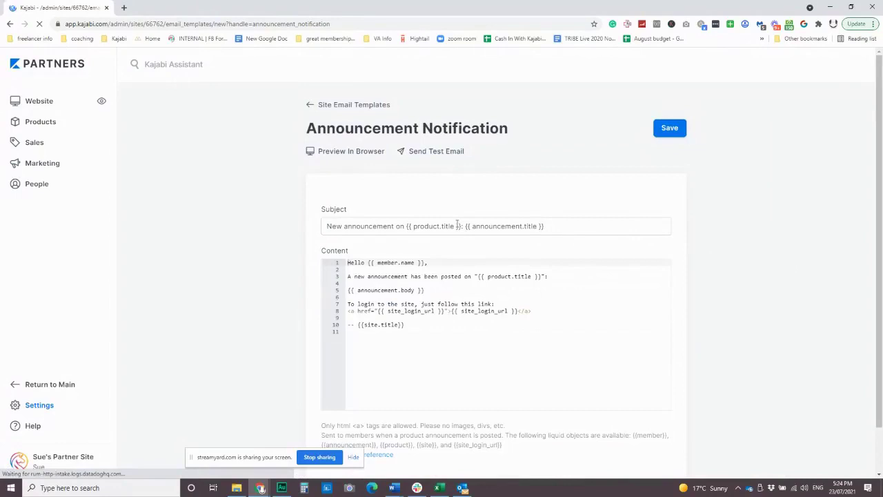
- Preview the Announcement Notification email in the browser and examine the placeholders in the template's content
click(358, 155)
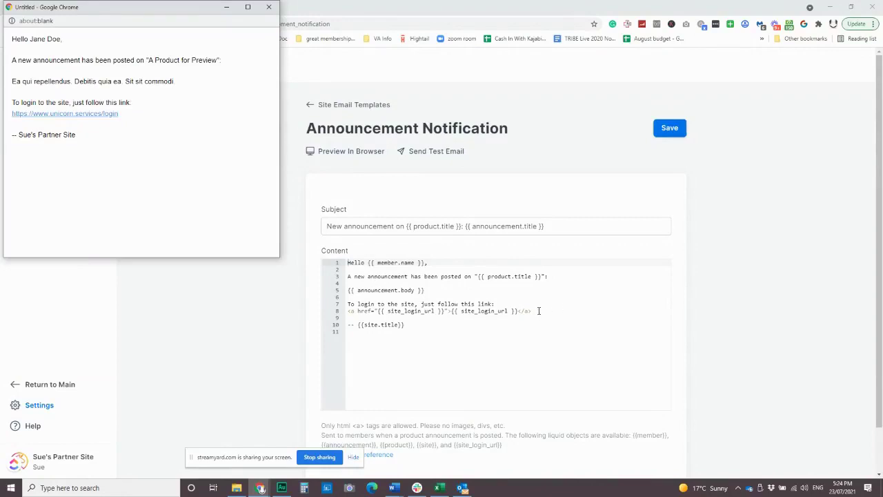
click(357, 290)
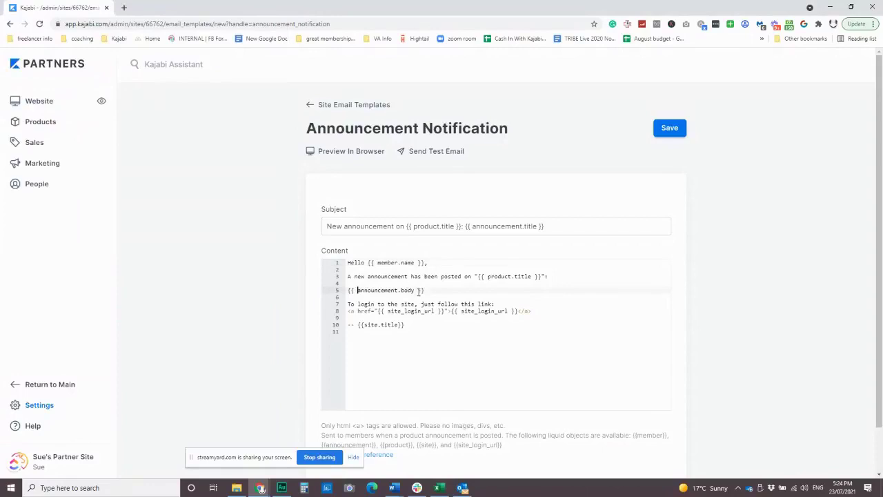
key(shift+Up)
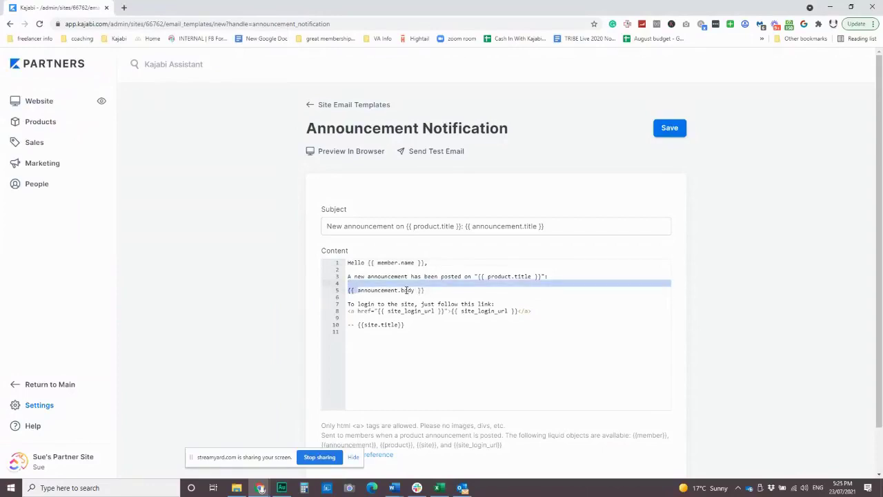
click(470, 278)
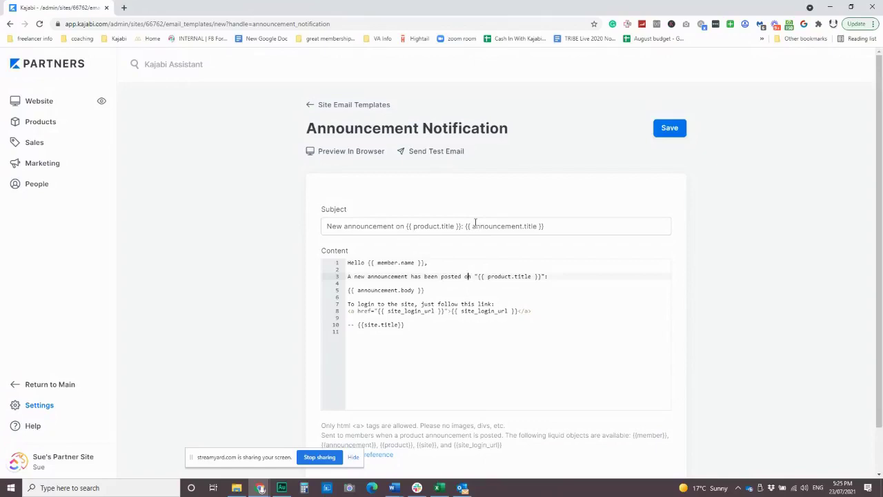
scroll(478, 235, down, 1)
scroll(479, 234, up, 1)
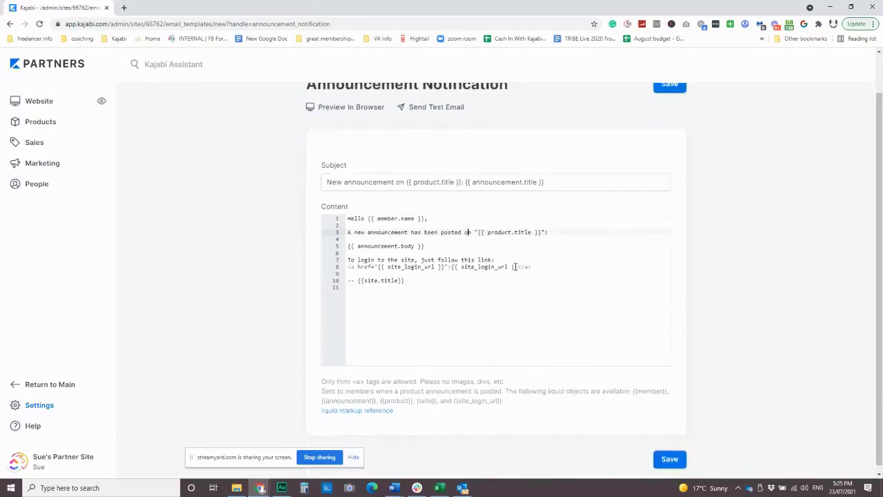
- Return to the site email templates and look through the rest of the list, down to the welcome and podcast emails
click(338, 109)
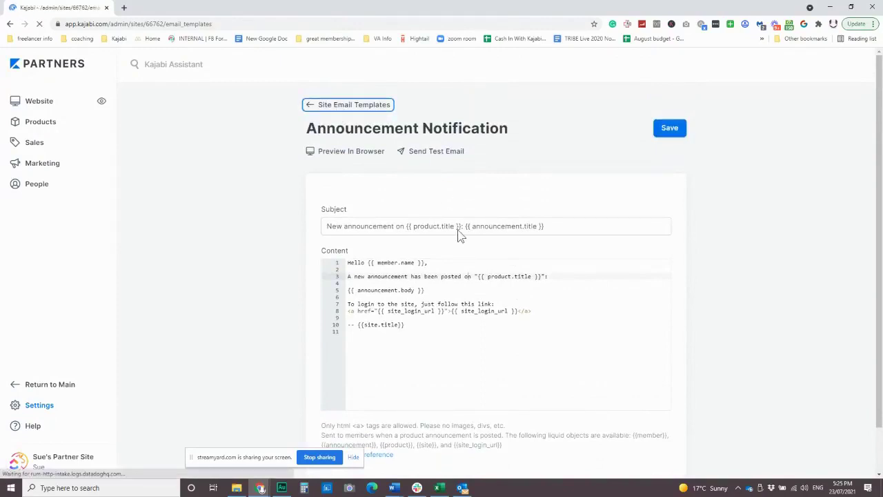
scroll(502, 297, down, 2)
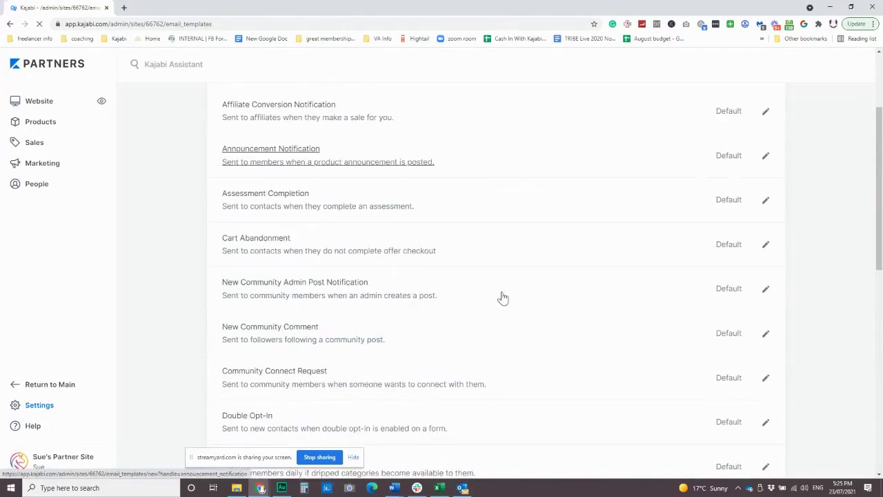
scroll(477, 265, down, 5)
scroll(486, 266, down, 3)
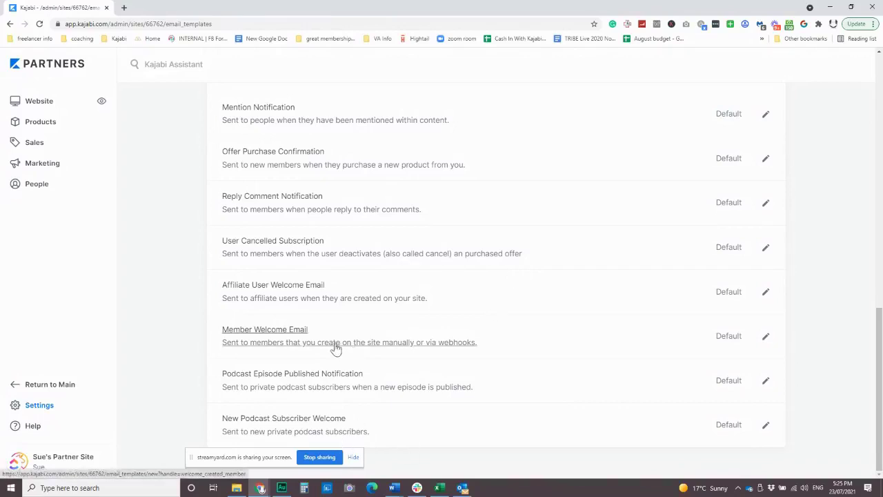
- Look back through the site's email templates, comparing the notification, opt-in, payment and offer confirmation entries
scroll(338, 295, up, 2)
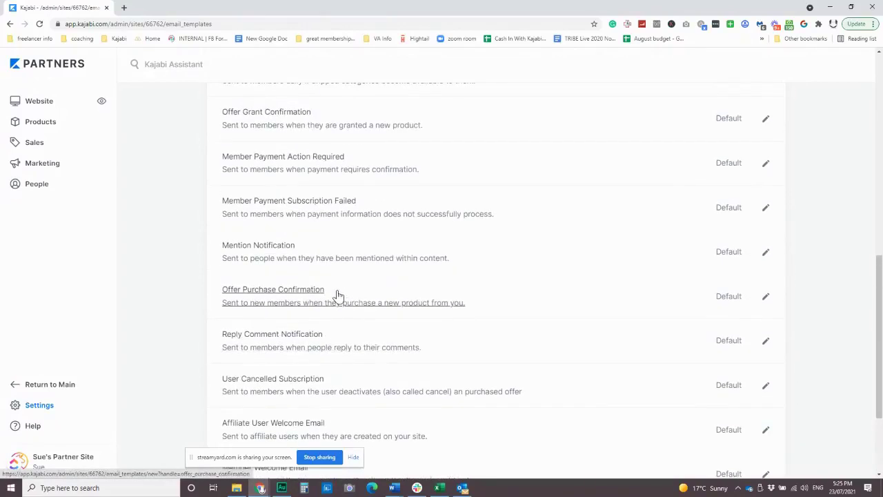
scroll(337, 295, up, 2)
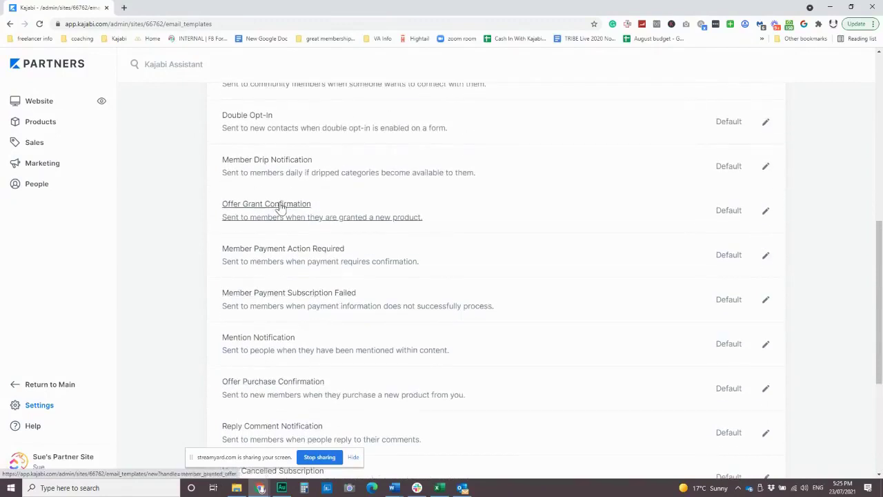
scroll(276, 223, up, 2)
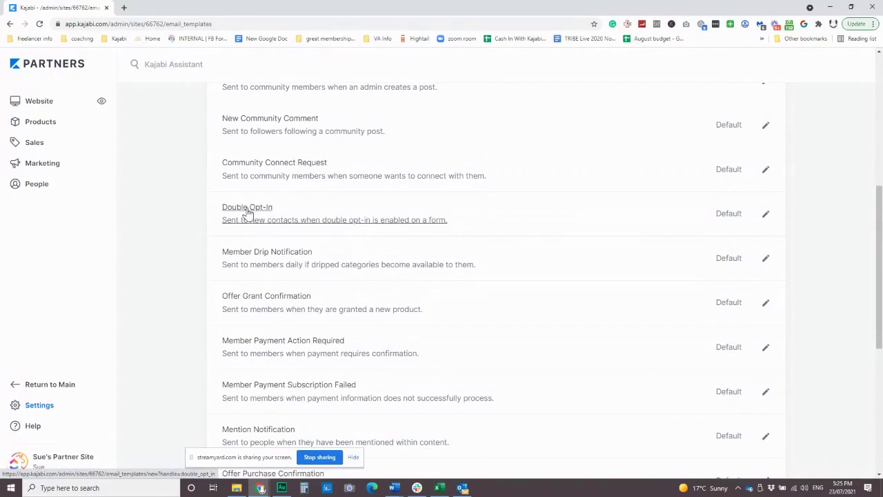
scroll(287, 233, up, 3)
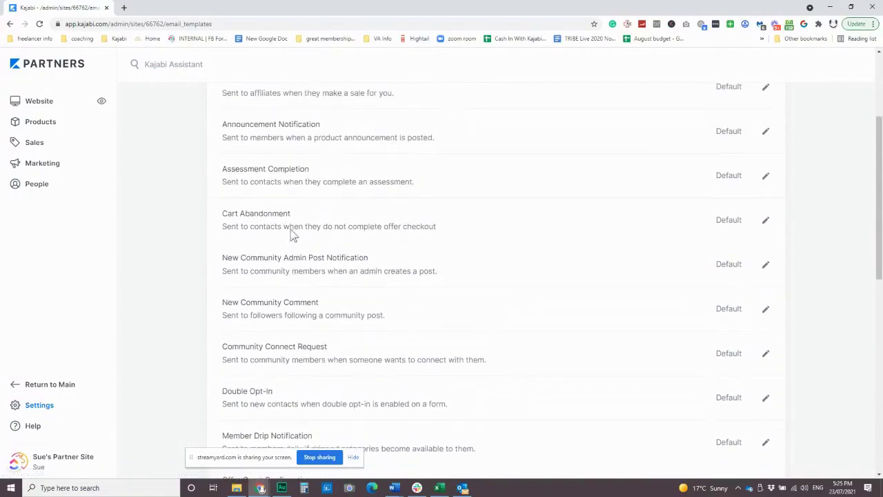
scroll(291, 235, up, 2)
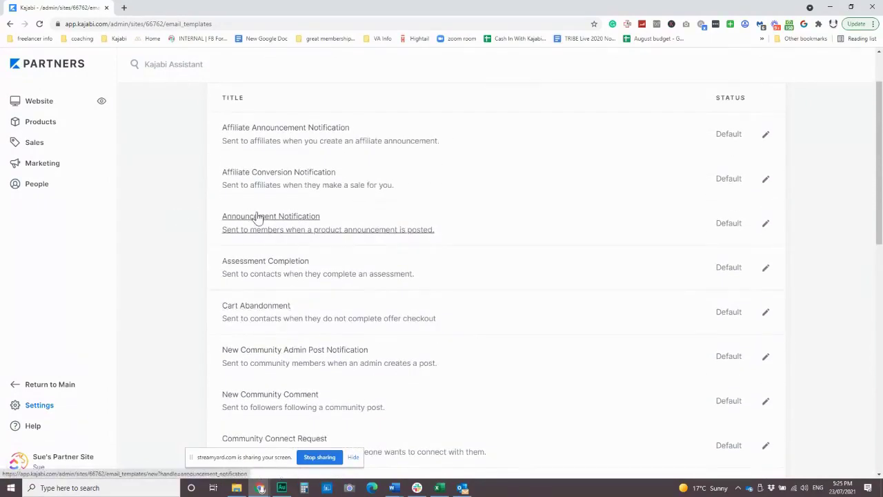
scroll(387, 262, down, 7)
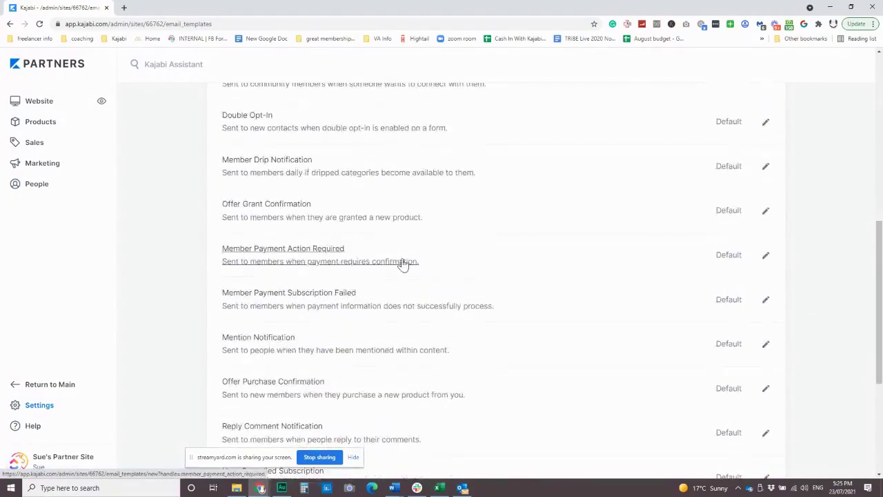
scroll(449, 272, down, 1)
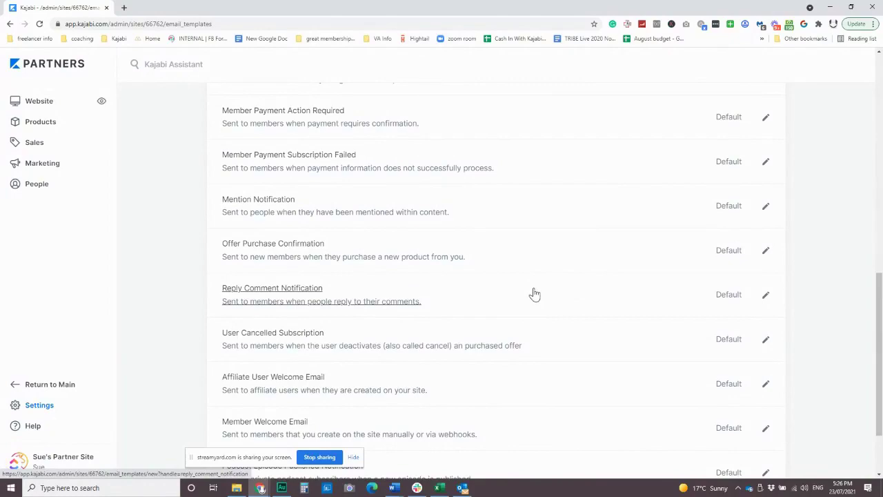
- Open the Affiliate Announcement Notification template to view its subject and content, and return to the site email templates
scroll(542, 303, up, 7)
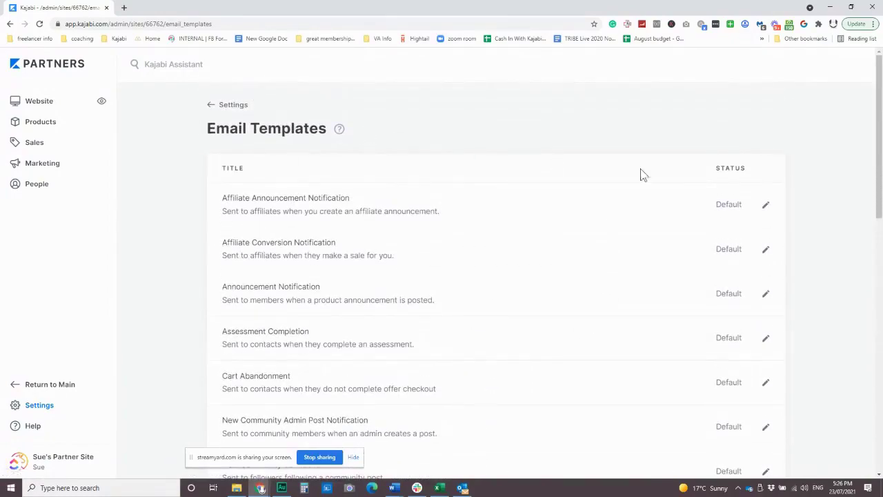
click(766, 206)
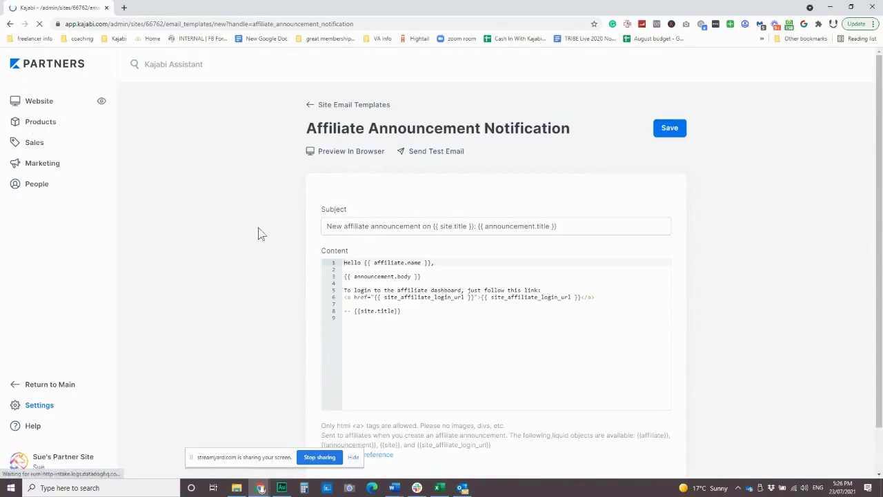
click(350, 107)
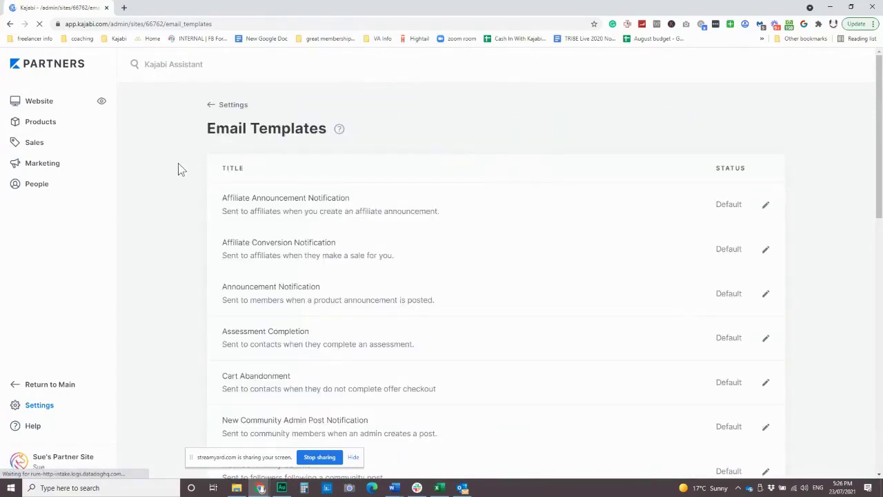
- Open the Annual Membership Paid offer and examine its cart abandonment, automation and after-purchase email settings
click(40, 145)
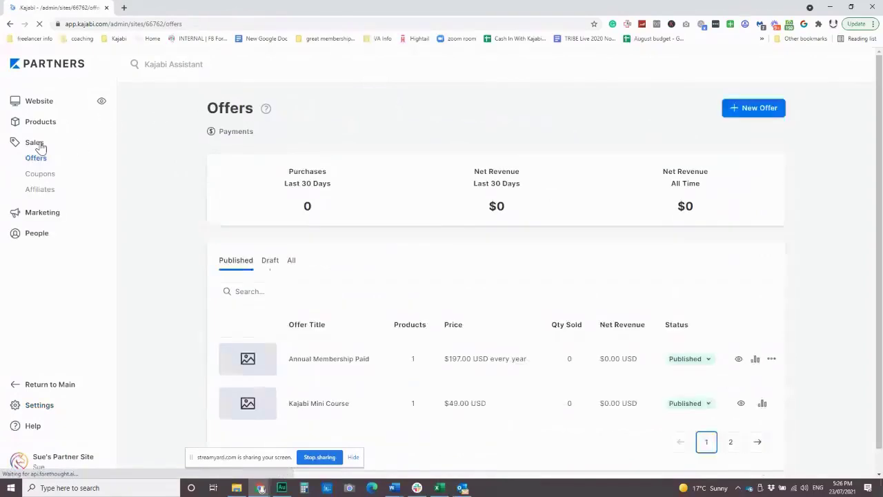
scroll(400, 286, down, 2)
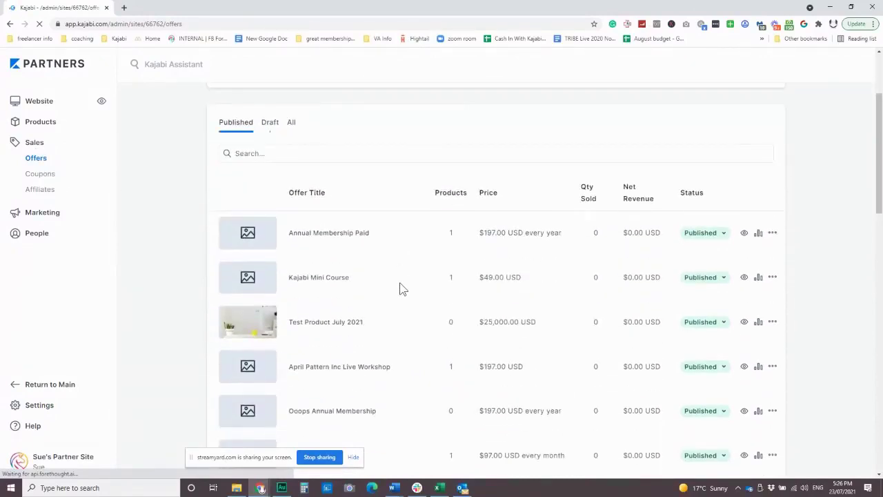
click(339, 234)
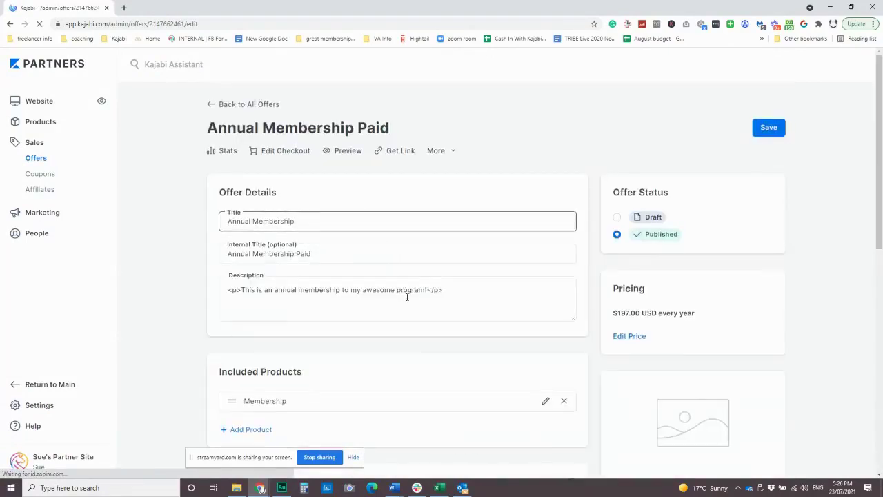
scroll(405, 290, down, 5)
scroll(382, 352, down, 3)
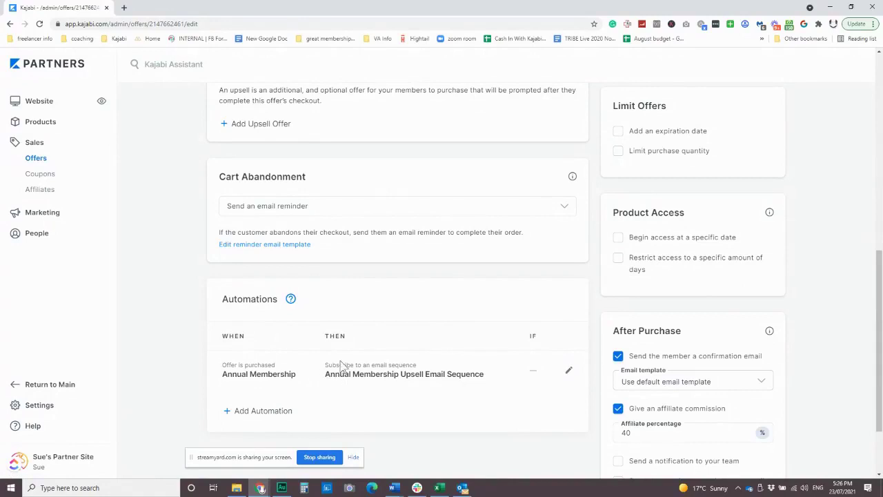
scroll(342, 360, down, 2)
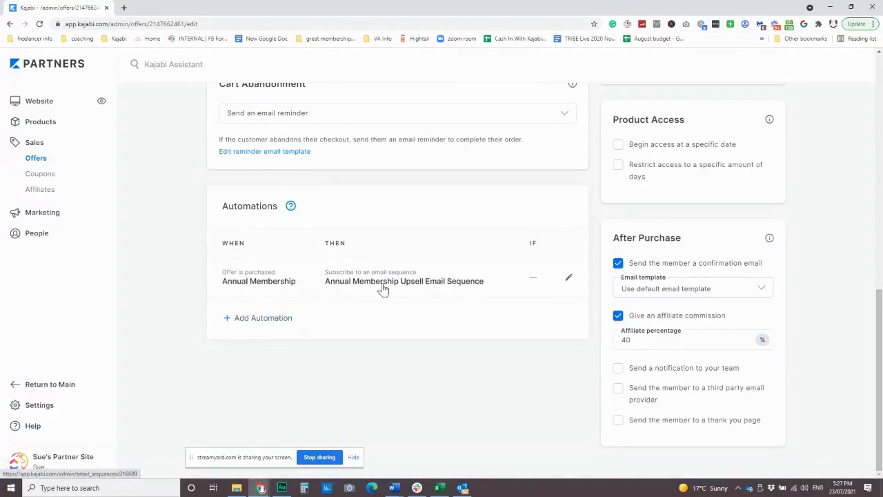
- Start a new automation on the Annual Membership offer that sends an email when the offer is purchased
click(286, 319)
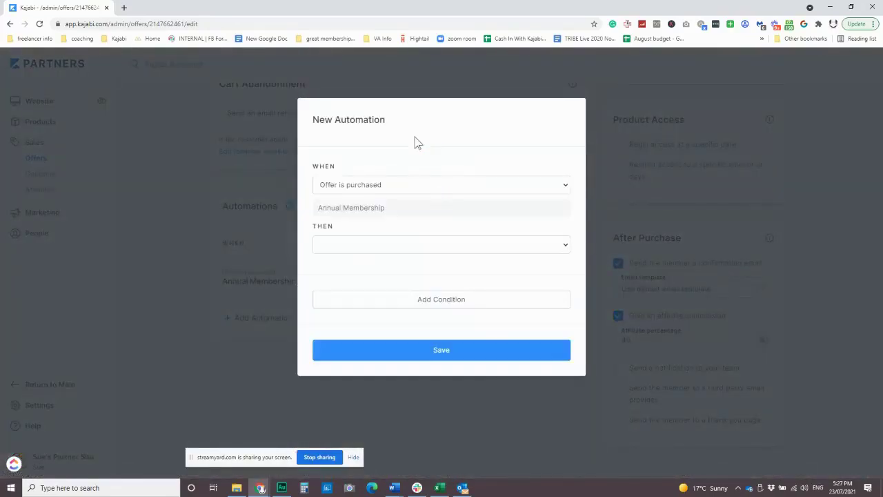
click(429, 246)
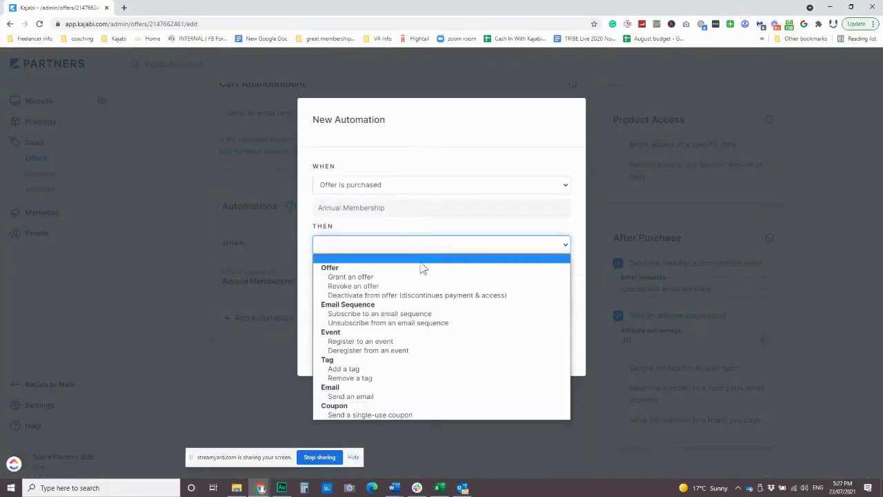
click(390, 398)
- Examine the automation email's recipient choices, subject, body editor, file upload and test options
scroll(397, 364, down, 2)
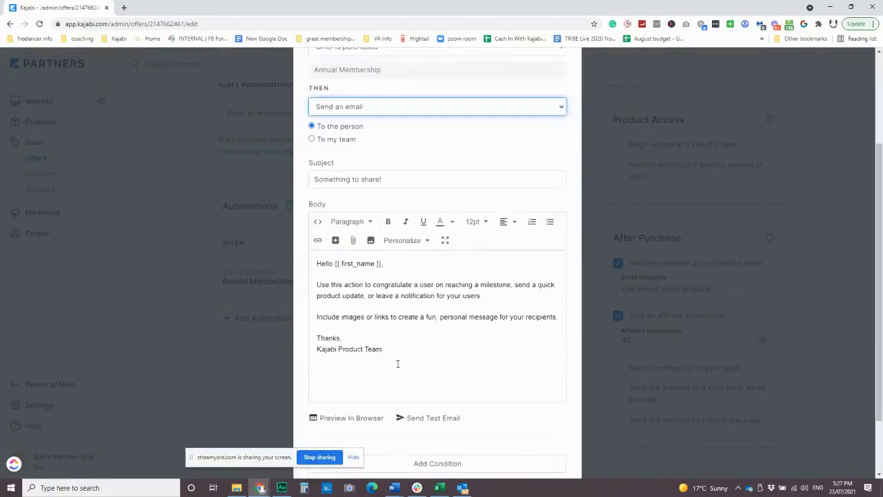
scroll(461, 349, up, 1)
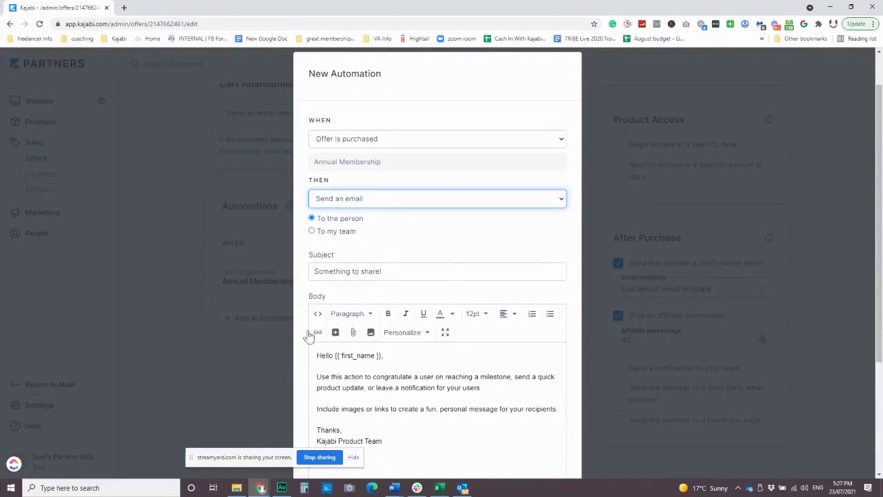
scroll(255, 328, down, 3)
scroll(296, 349, up, 1)
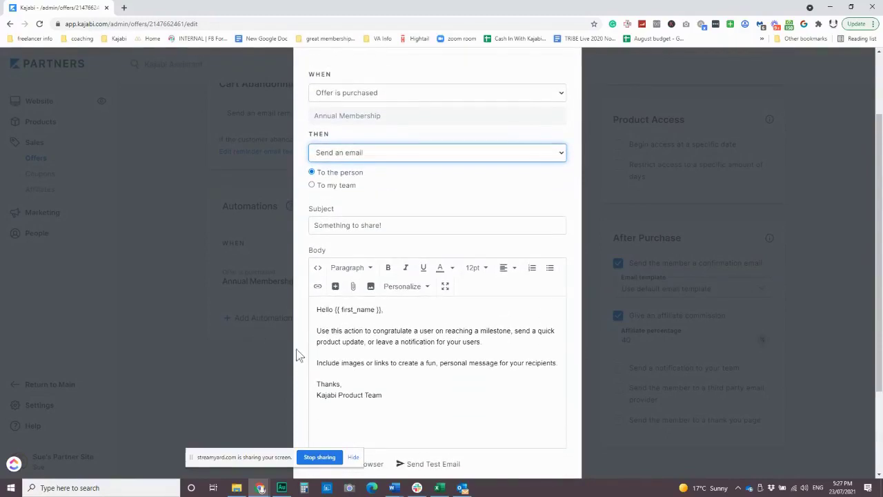
scroll(361, 348, down, 1)
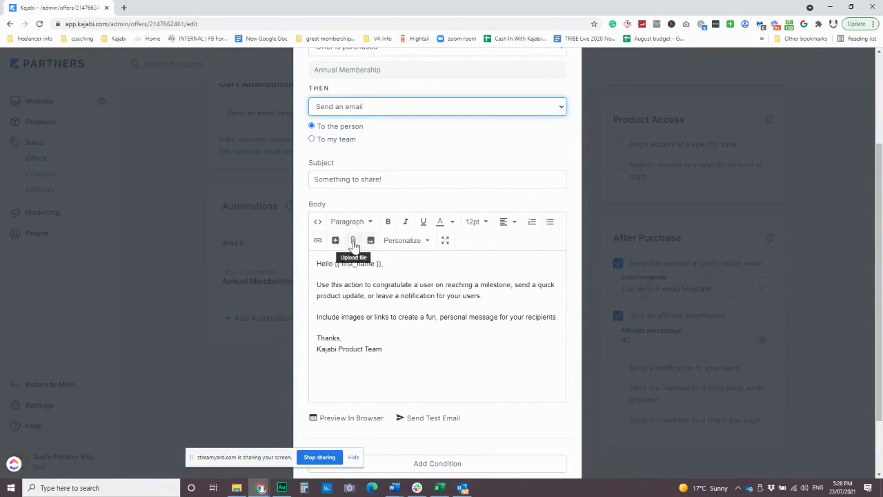
scroll(401, 293, up, 3)
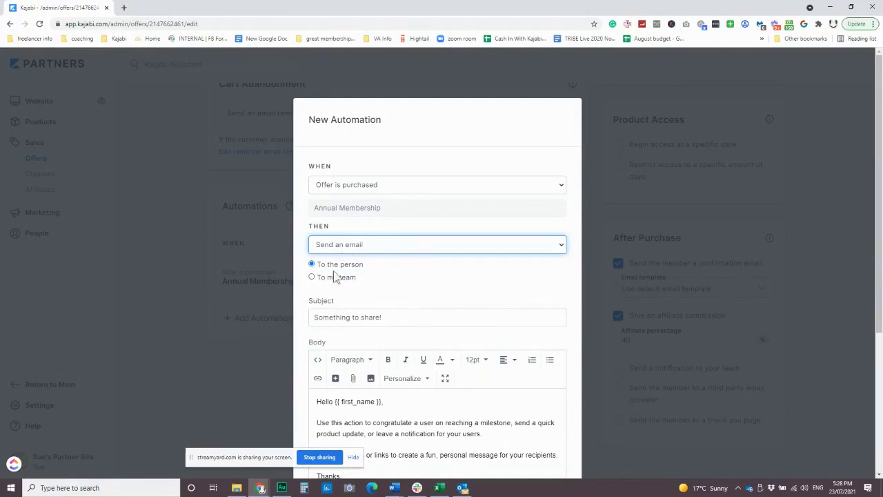
scroll(398, 322, down, 3)
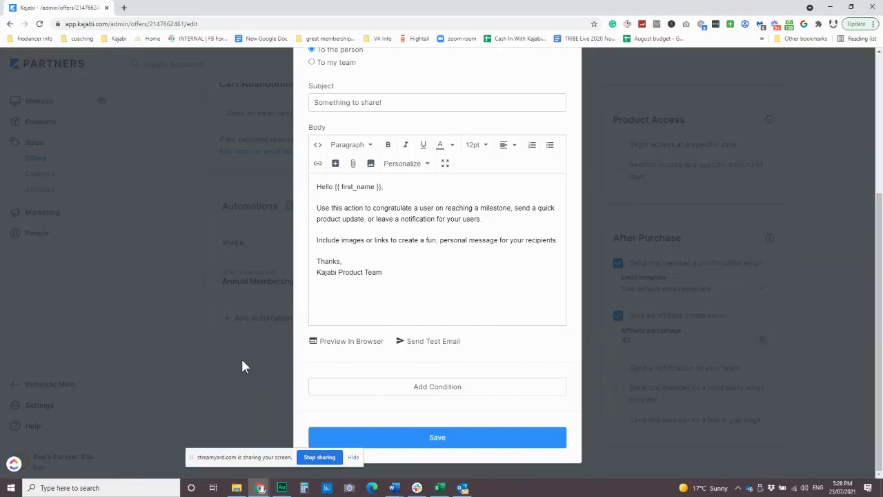
scroll(342, 307, up, 2)
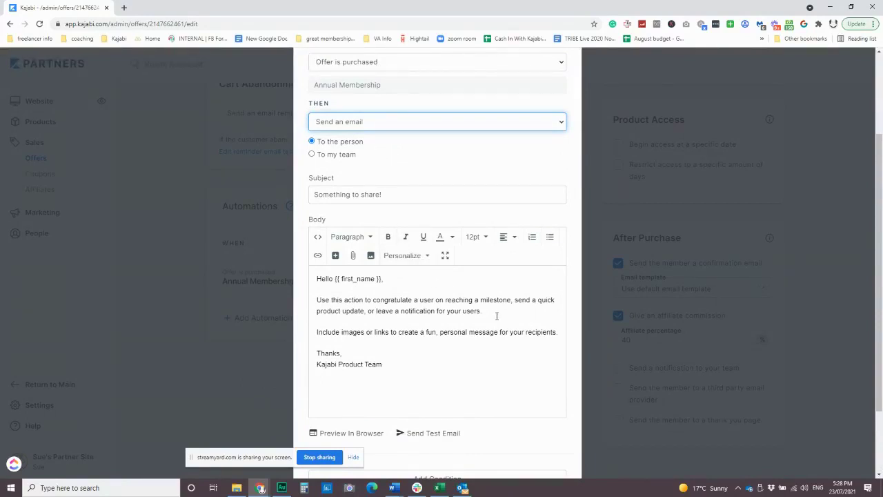
- Set the new automation's trigger to Offer subscription payment failed, and close the automation without saving it
scroll(422, 159, up, 2)
click(419, 186)
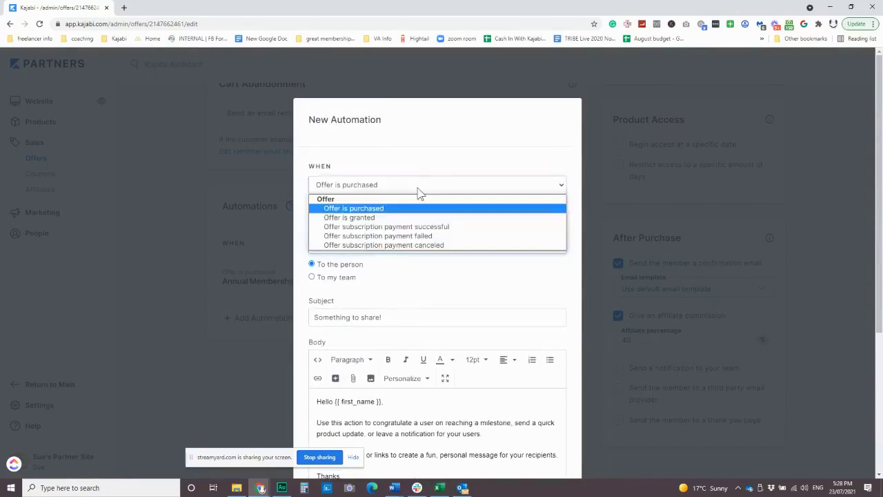
click(422, 238)
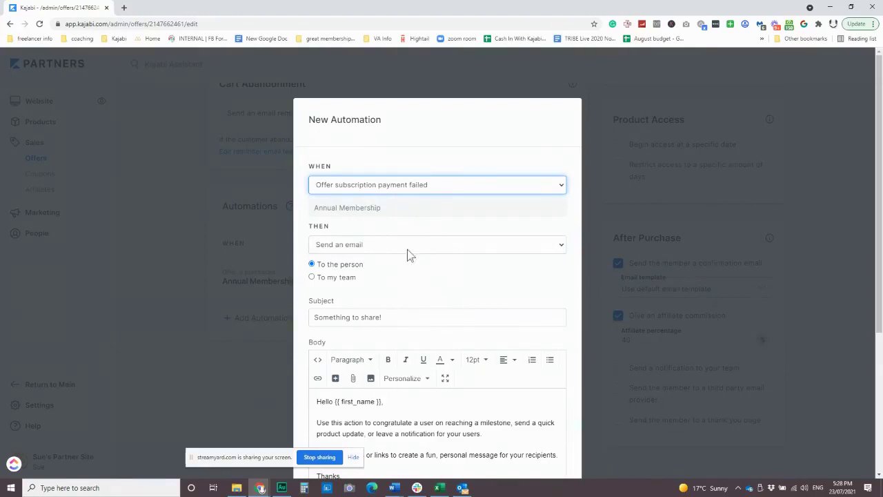
click(264, 396)
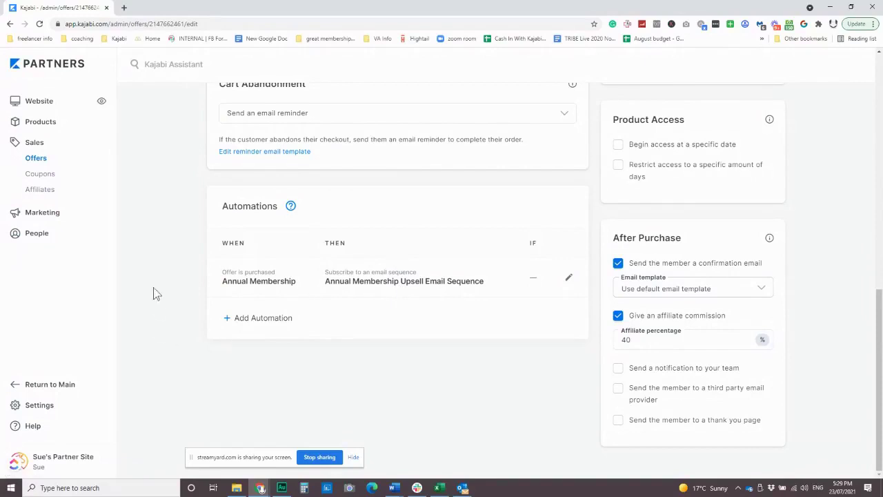
- Open the Mini Course 1 product and look over its additional product options
click(43, 126)
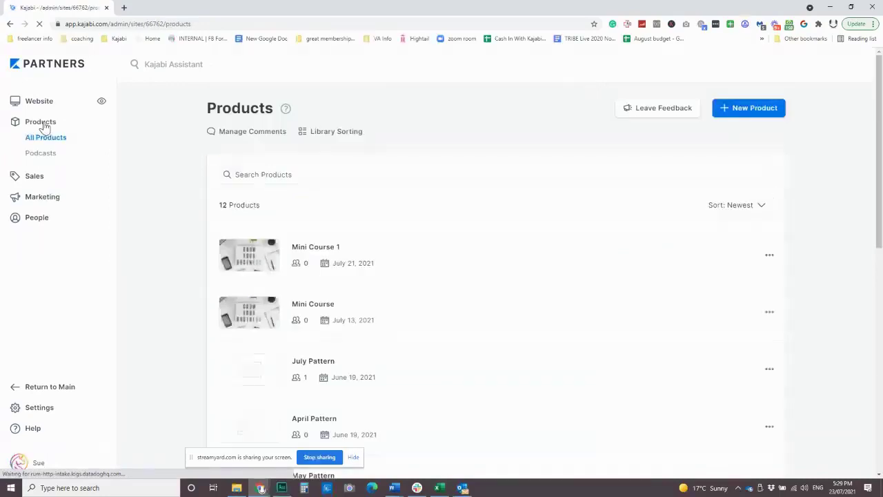
click(313, 253)
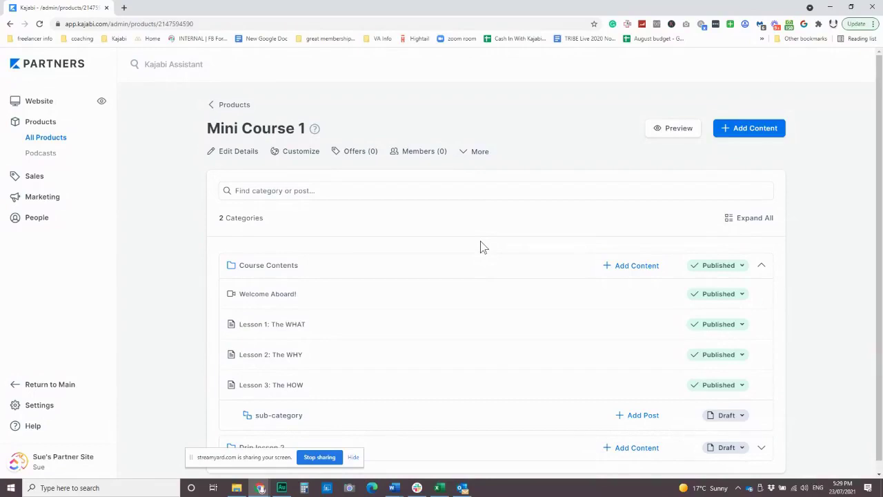
click(479, 153)
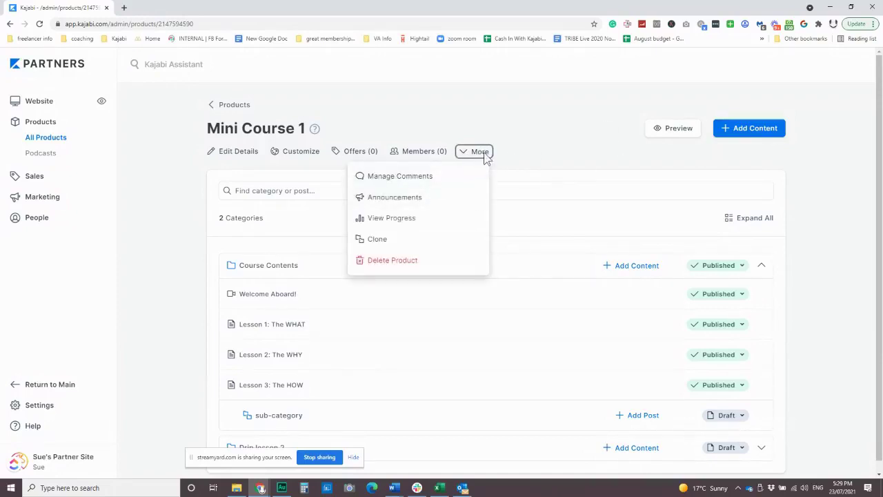
click(552, 143)
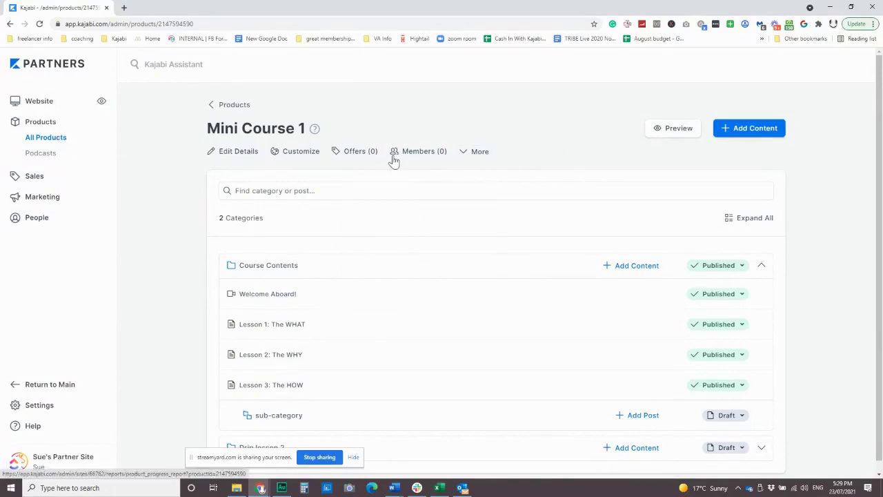
- Start a new announcement for Mini Course 1 and examine its title, body and email notification settings
click(475, 155)
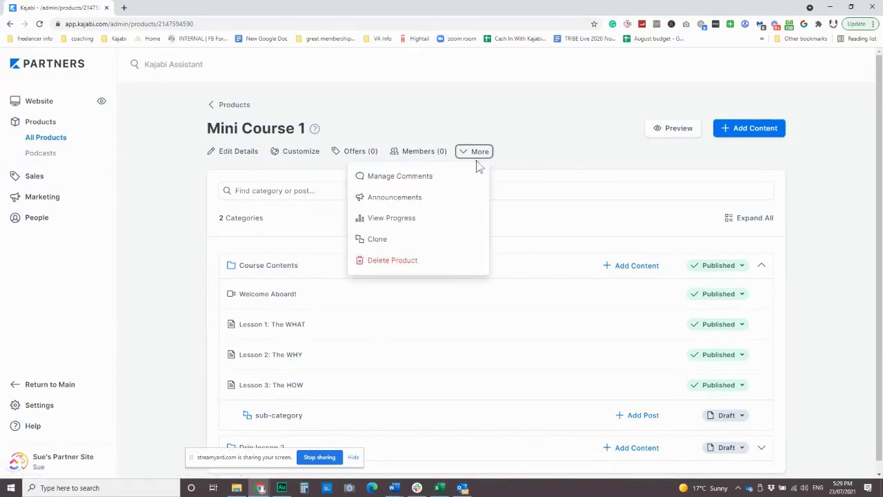
click(437, 197)
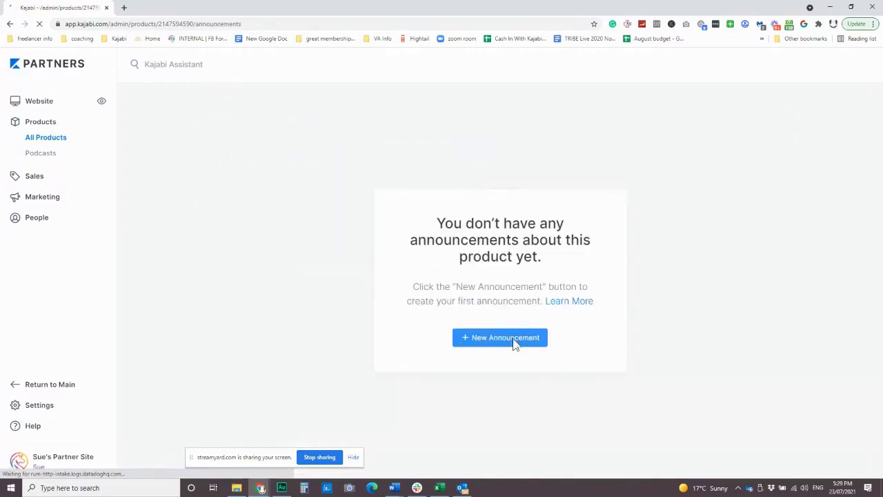
click(505, 337)
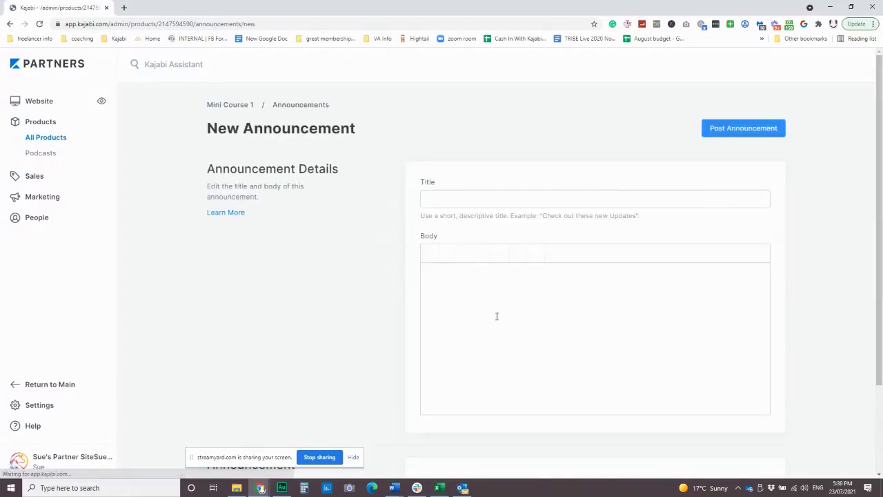
scroll(492, 307, down, 3)
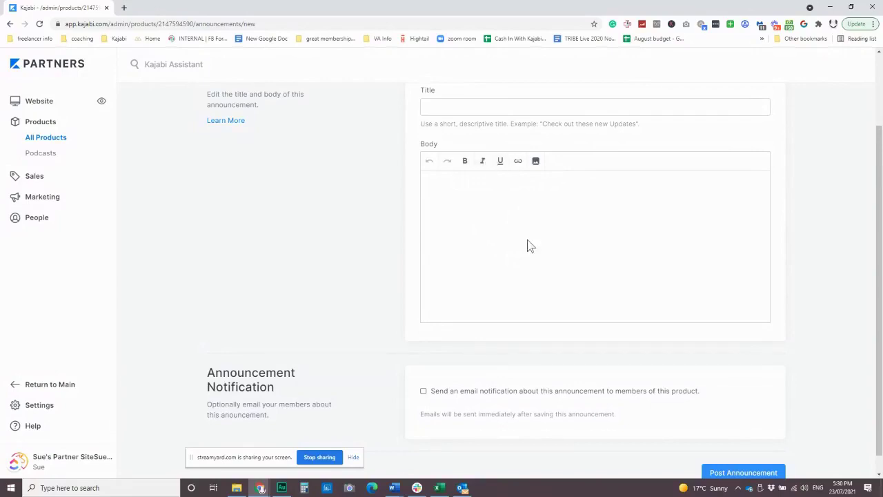
- Write "Hi there, don't forget the zoom call is this afternoon at 6pm" in the announcement body
click(490, 197)
text(Hi there, don't forget the zoo)
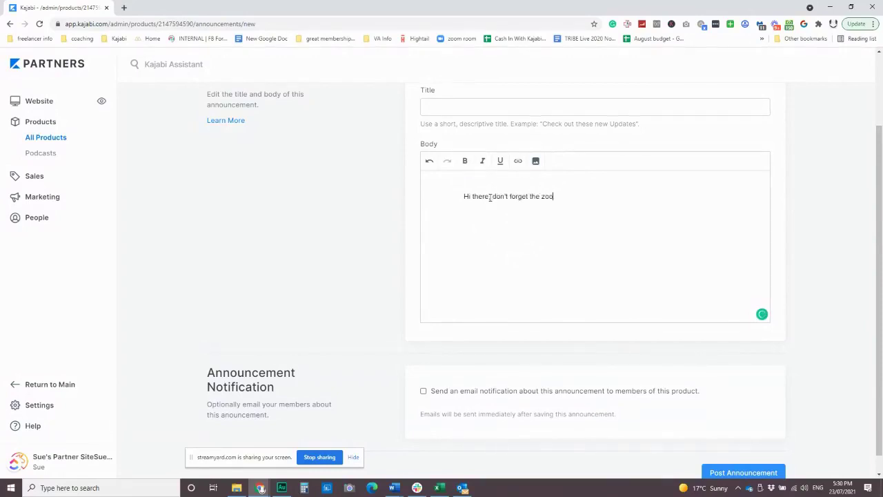
text(m call is the)
key(BackSpace)
key(BackSpace)
text(his afternoon at 6pm)
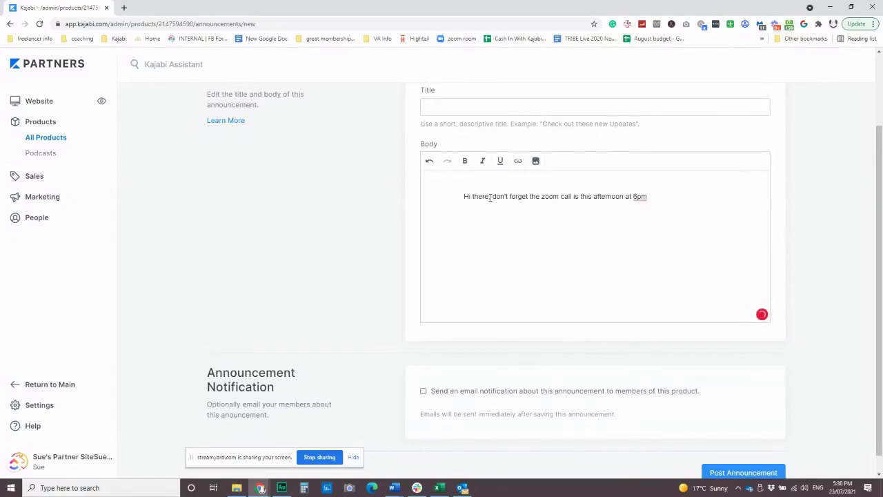
- Add the line "Here is the link see you there" below the greeting in the announcement body, separated by a blank line
key(Return)
key(Return)
text(Here is the link see you there)
drag(511, 238, 463, 239)
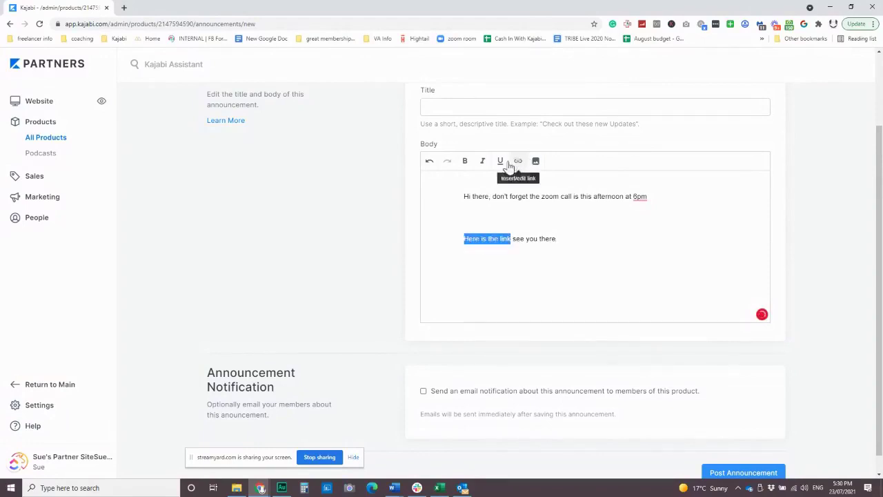
click(514, 281)
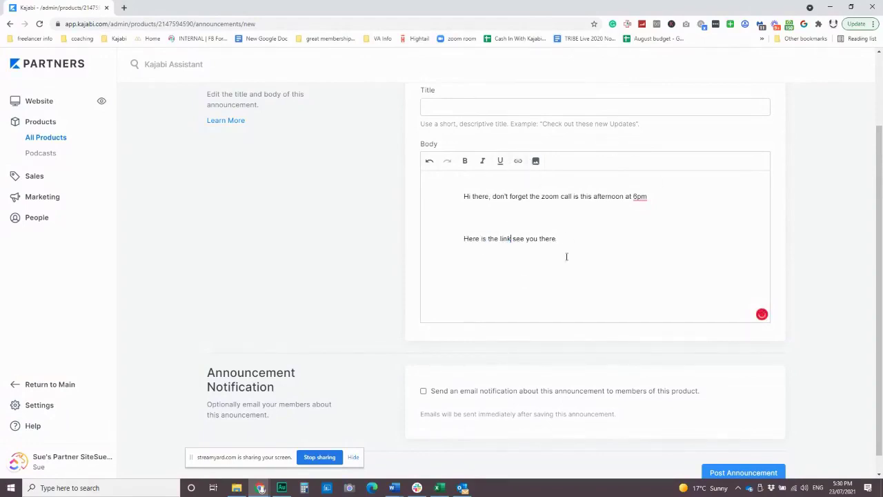
- Enable sending an email notification about this announcement to members of the product
scroll(567, 257, up, 3)
scroll(691, 189, down, 3)
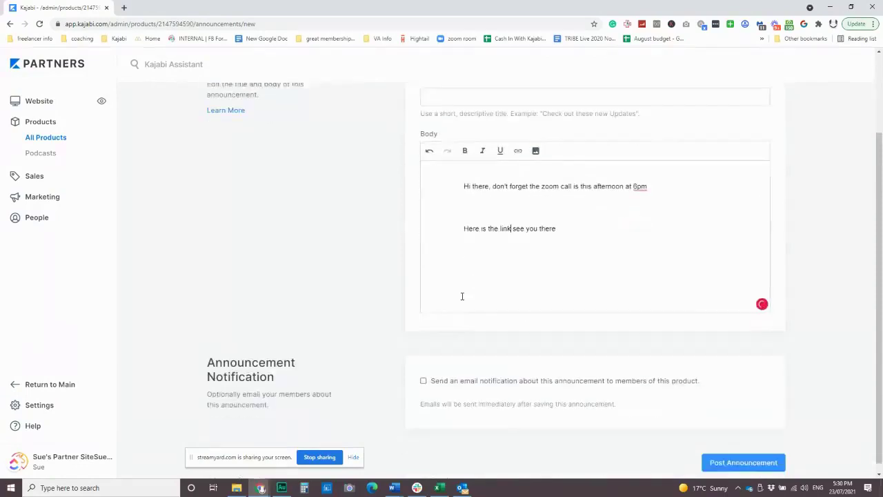
click(423, 371)
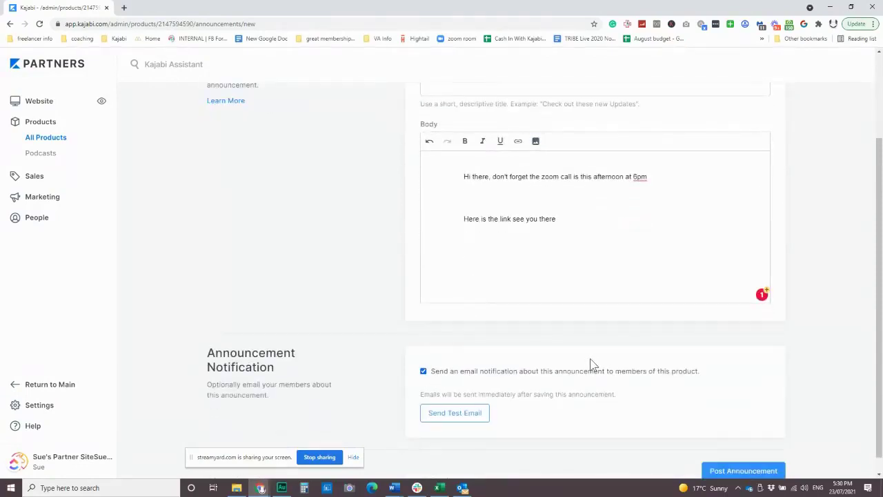
scroll(590, 358, up, 1)
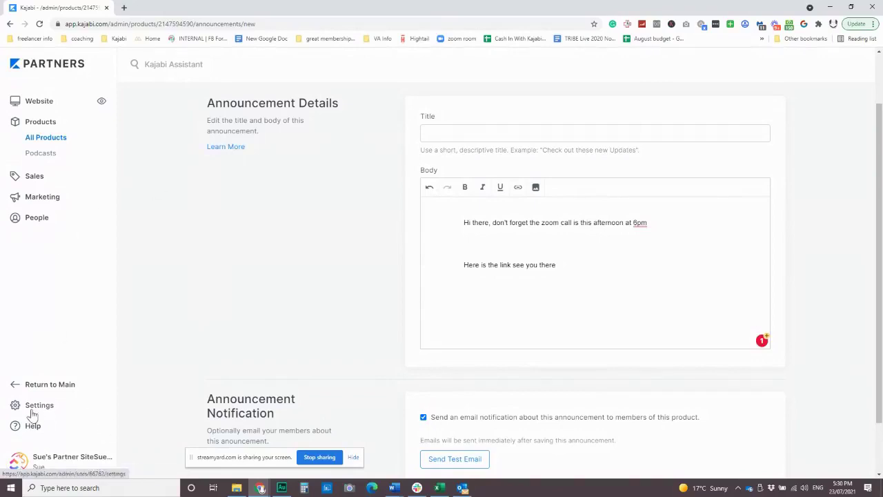
scroll(354, 275, down, 2)
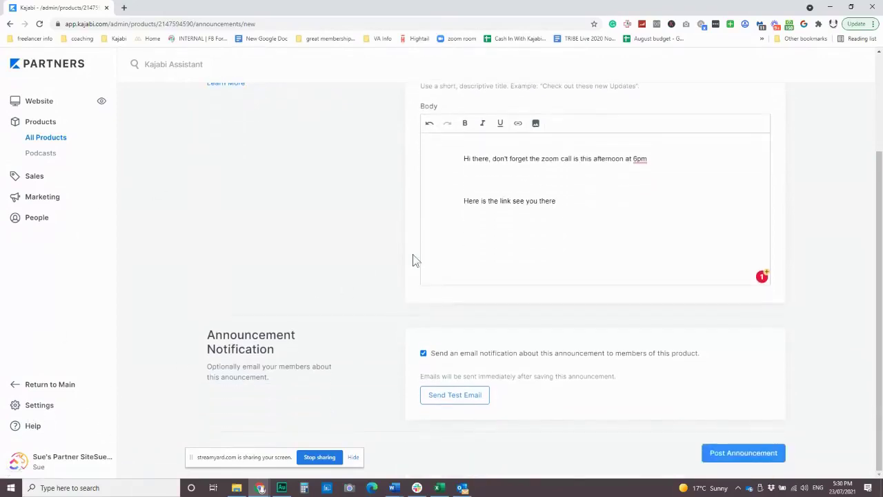
click(423, 354)
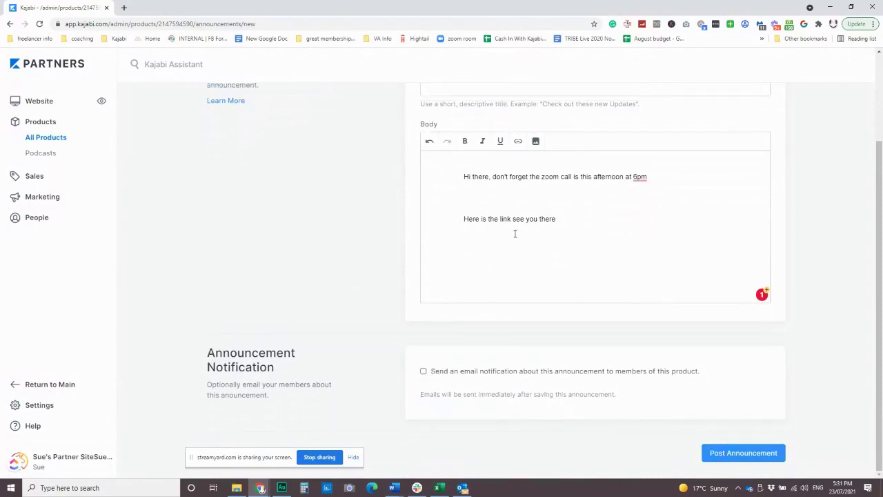
click(423, 371)
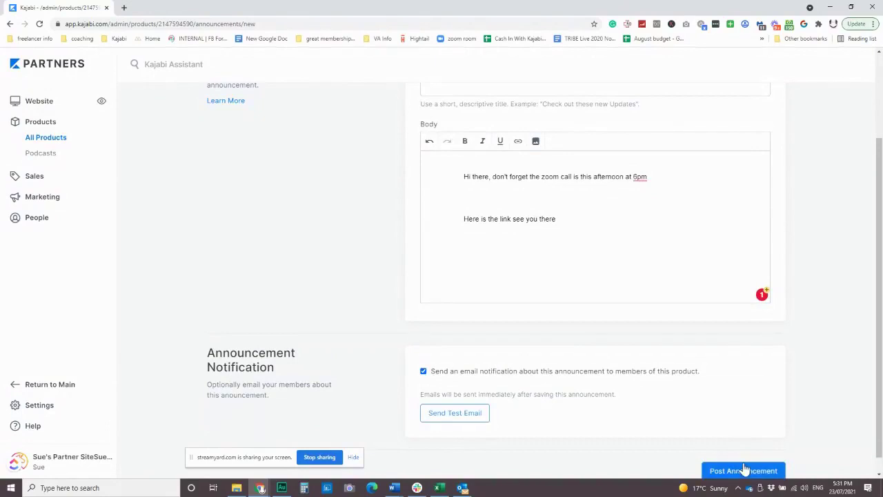